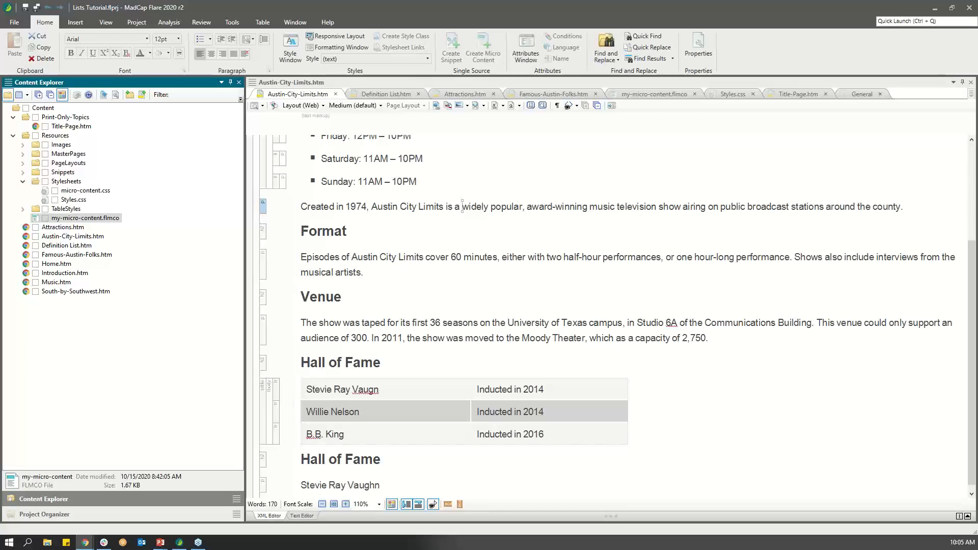
# Convert the "Stevie Ray Vaughn" line under the last Hall of Fame heading into a definition list
pyautogui.scroll(-1, 452, 290)
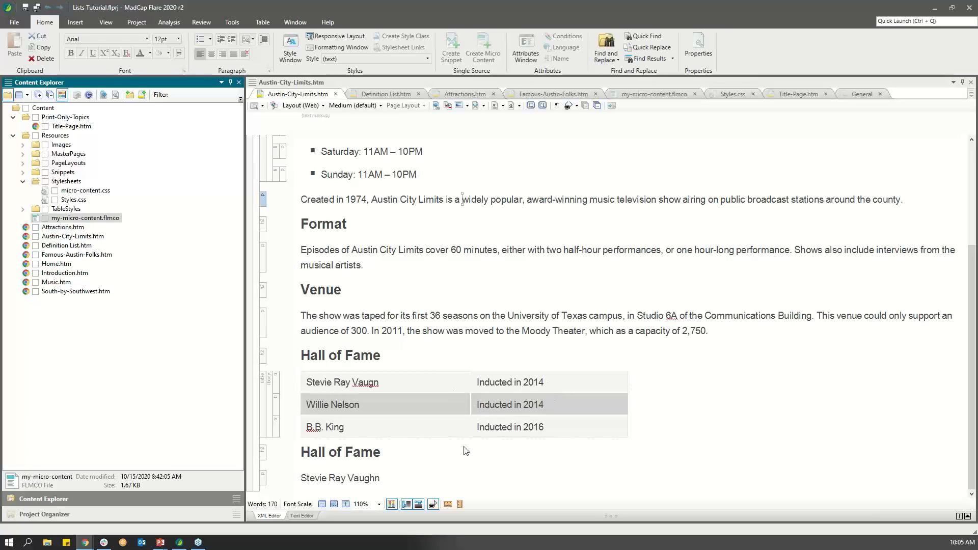
pyautogui.click(348, 479)
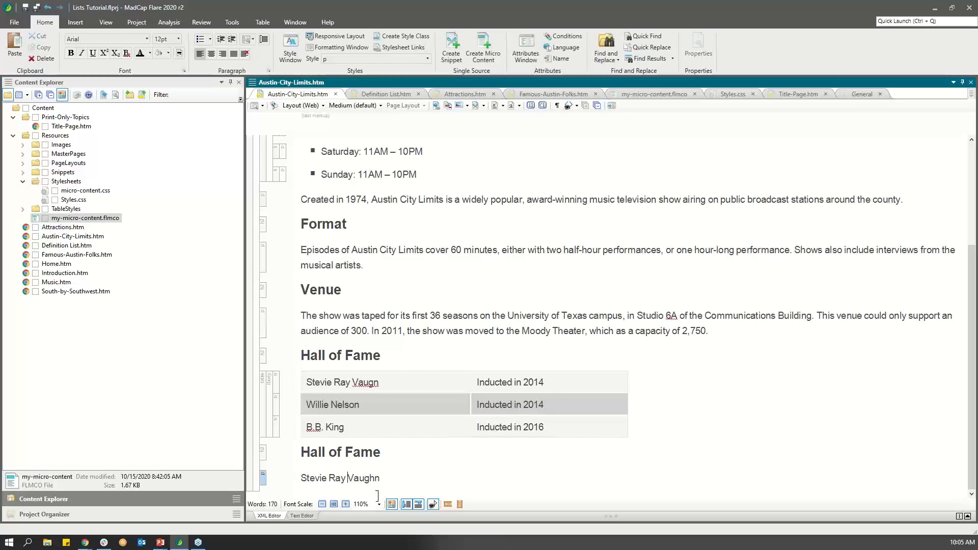
pyautogui.click(314, 477)
pyautogui.click(210, 40)
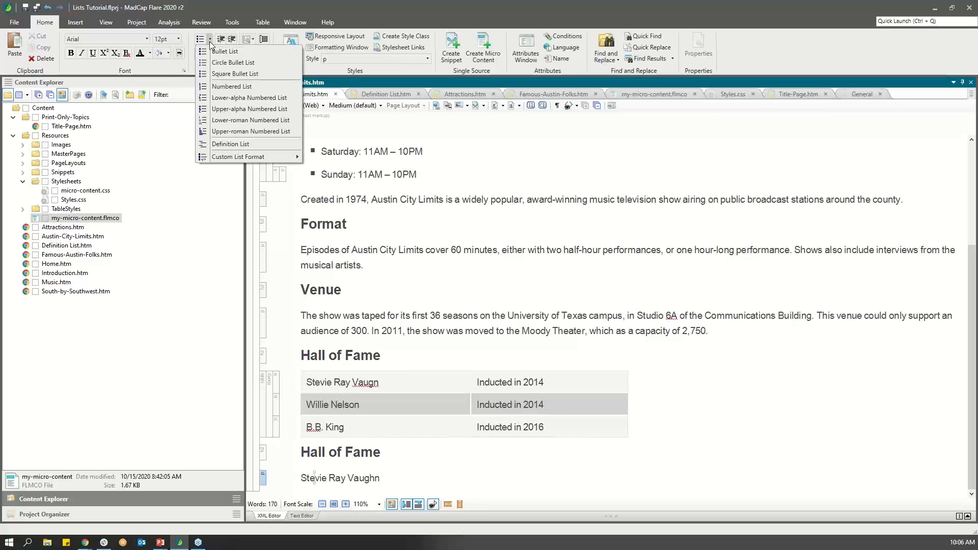
pyautogui.click(271, 145)
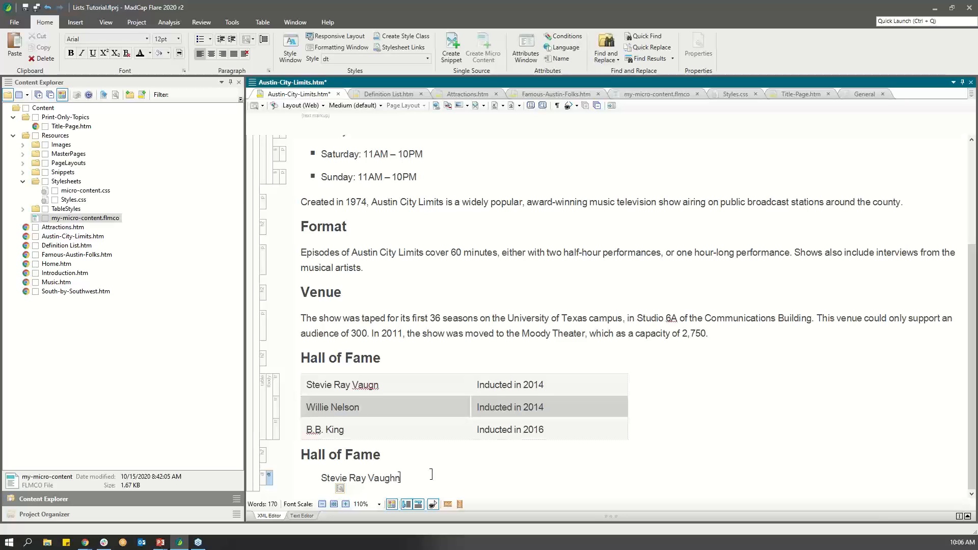
# Add the definition "Inducted in 2014" beneath the Stevie Ray Vaughn term
pyautogui.press('Return')
pyautogui.scroll(-1, 462, 473)
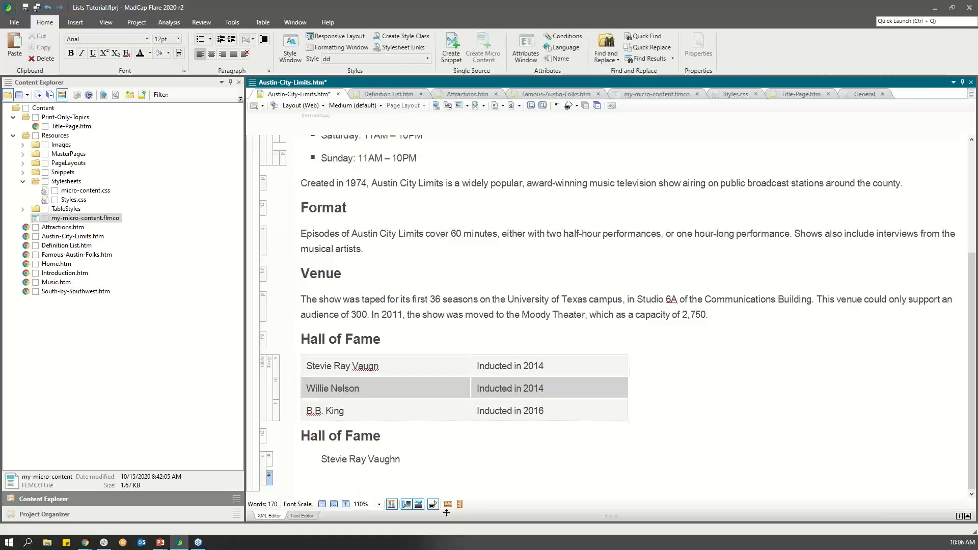
pyautogui.write('Inducted in 2014')
# Add a second term "Willie Nelson" to the definition list, with the definition "Inducted in 2014"
pyautogui.press('Return')
pyautogui.scroll(-1, 511, 467)
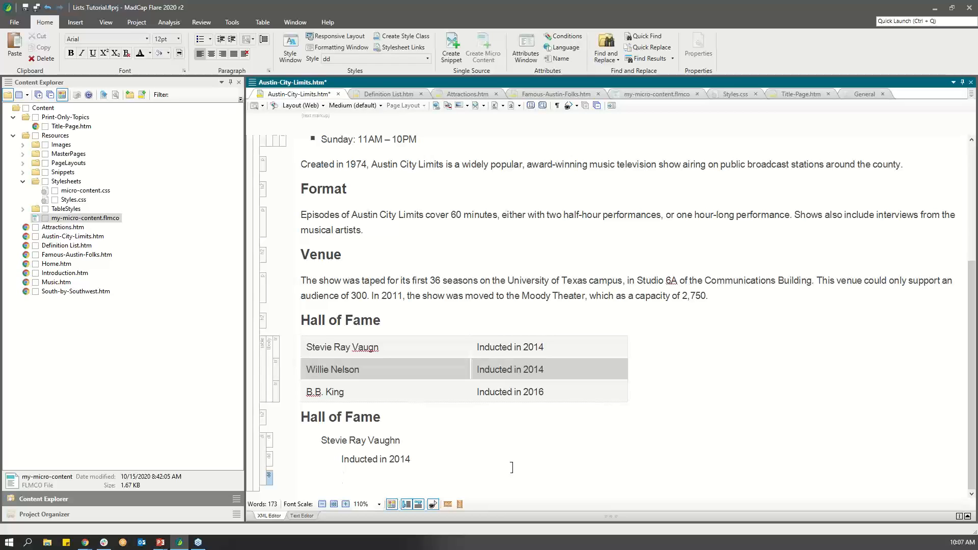
pyautogui.hotkey('shift', 'Tab')
pyautogui.write('Willie Nelson')
pyautogui.press('Return')
pyautogui.write('U')
pyautogui.press('BackSpace')
pyautogui.write('In')
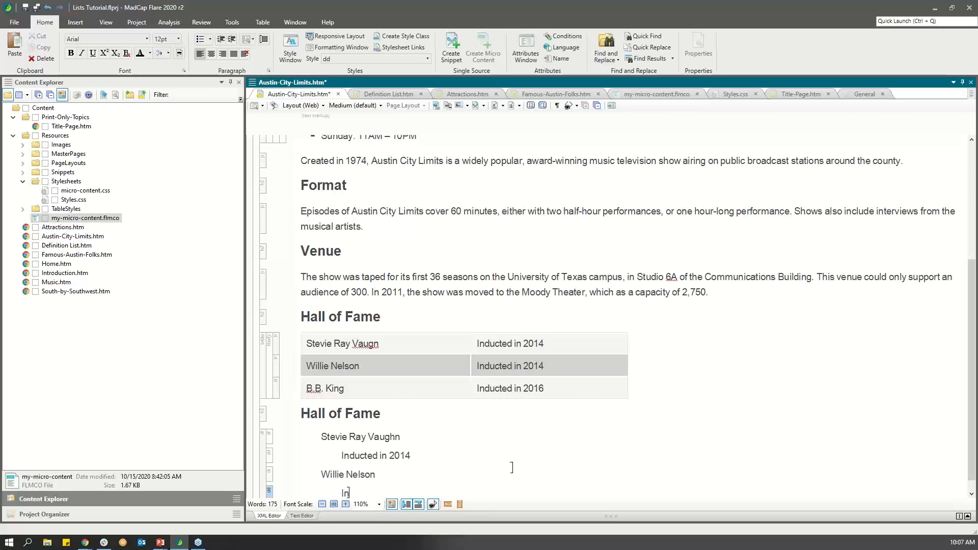
pyautogui.write('ducted in 2014')
# Add a third term "B.B. King" with the definition "Inducted in 2016" and save the topic
pyautogui.press('Return')
pyautogui.press('Return')
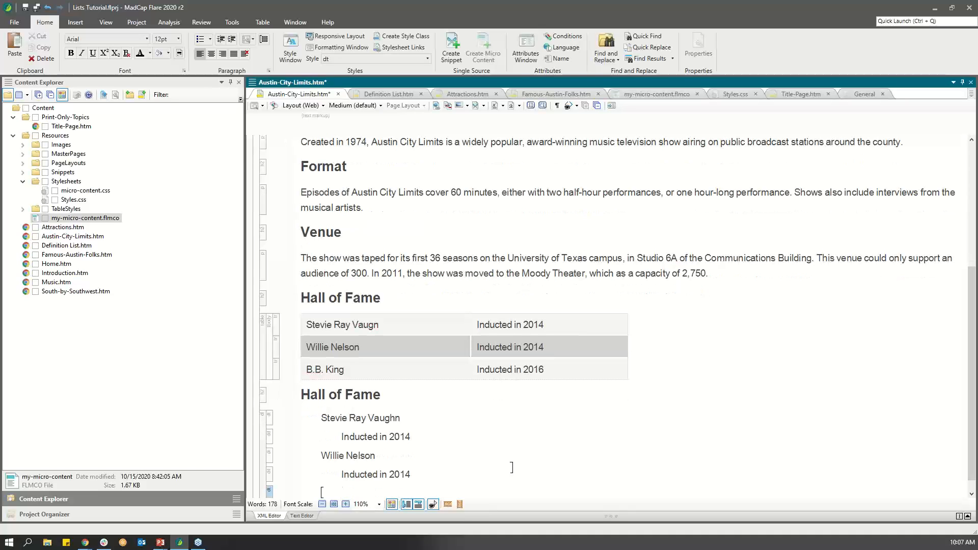
pyautogui.write('B.B. King')
pyautogui.press('Return')
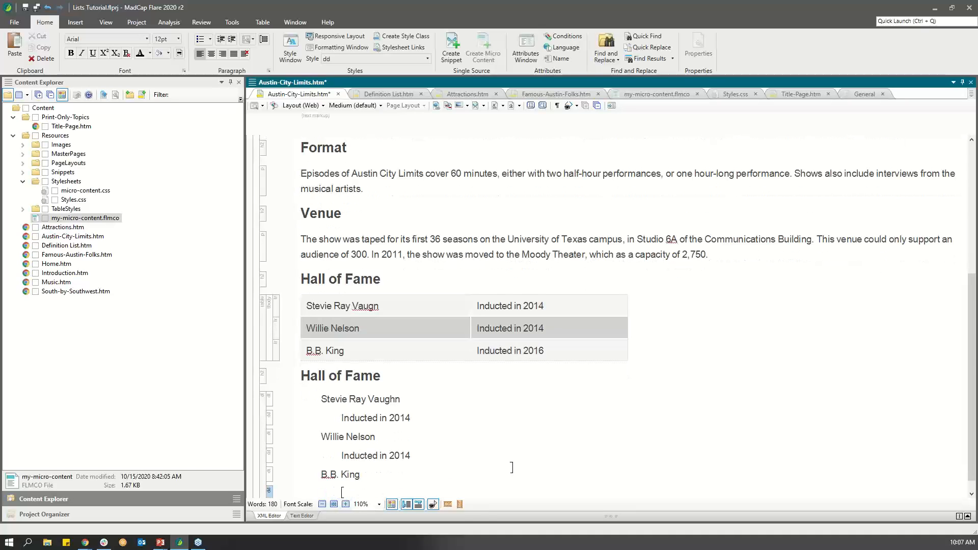
pyautogui.write('Indu')
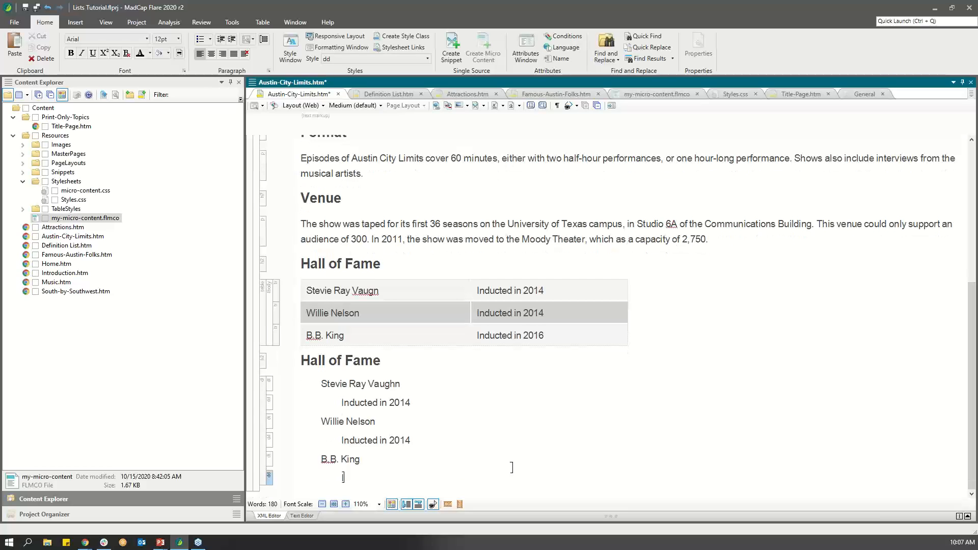
pyautogui.write('cted in 2016')
pyautogui.click(353, 422)
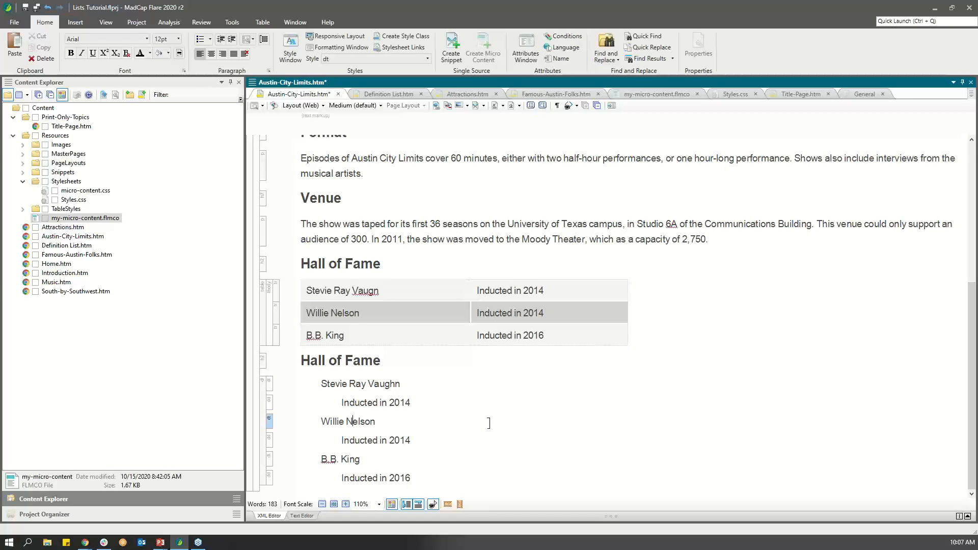
pyautogui.hotkey('ctrl', 's')
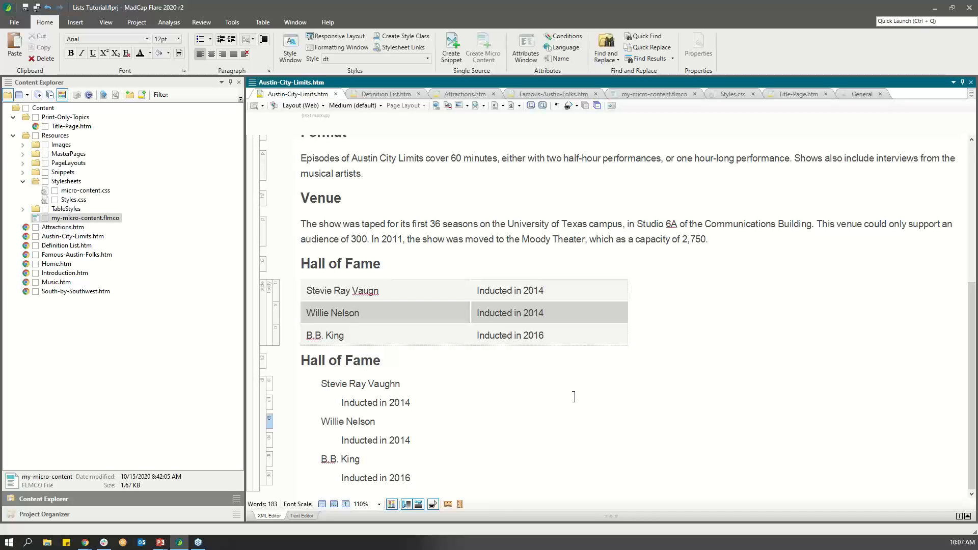
# Review the styled examples in Definition List.htm and the kayaking list in Attractions.htm
pyautogui.click(394, 98)
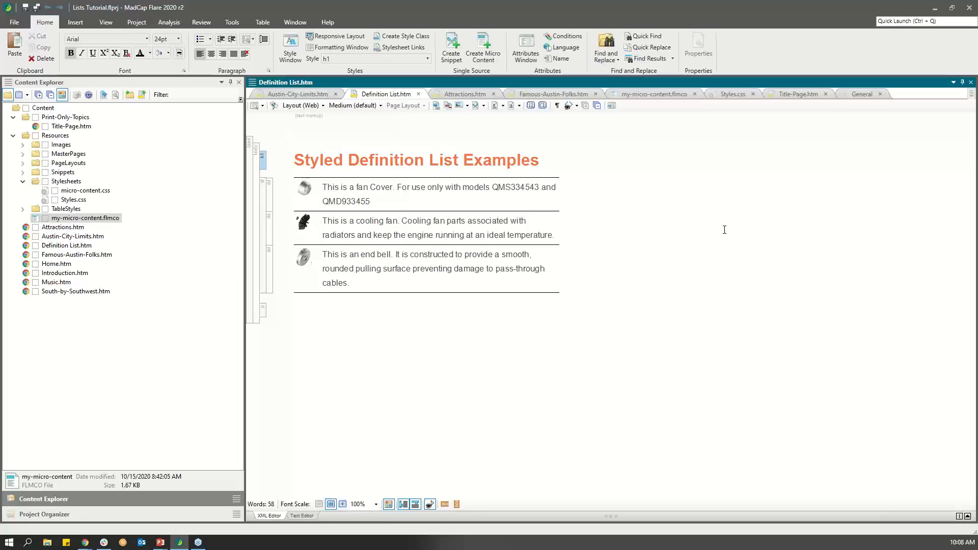
pyautogui.hotkey('alt', 'Tab')
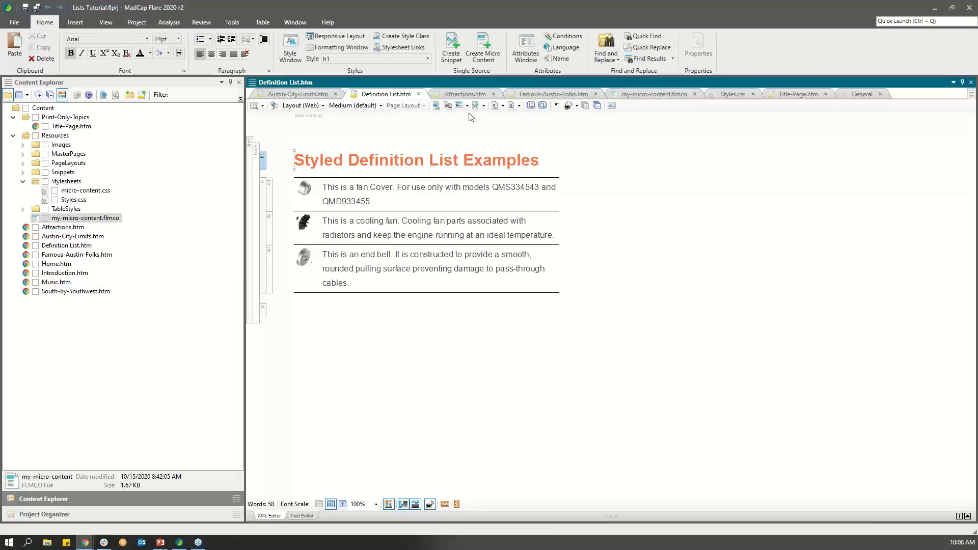
pyautogui.click(464, 94)
pyautogui.scroll(-1, 577, 332)
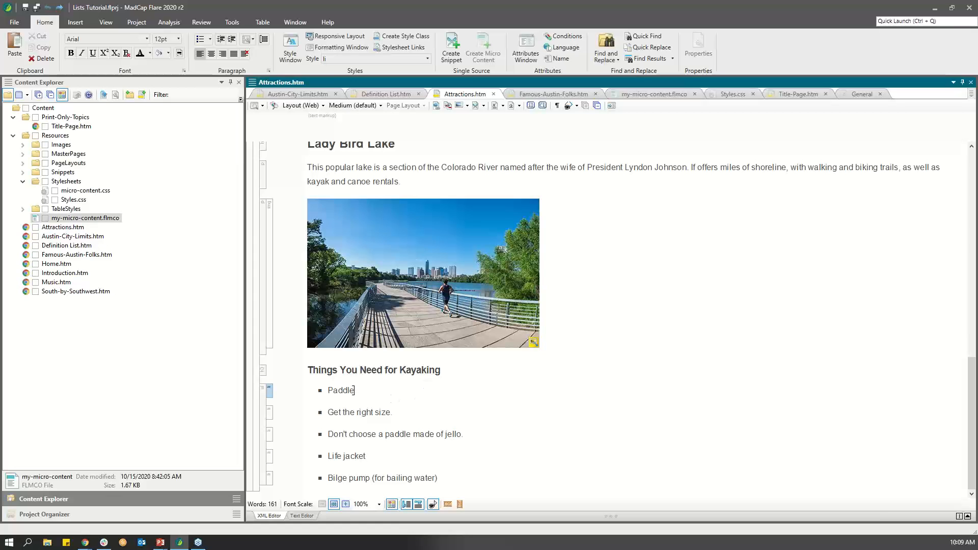
# In Famous-Austin-Folks.htm, format the first three names, Owen Wilson through Janis Joplin, as a bullet list
pyautogui.click(543, 96)
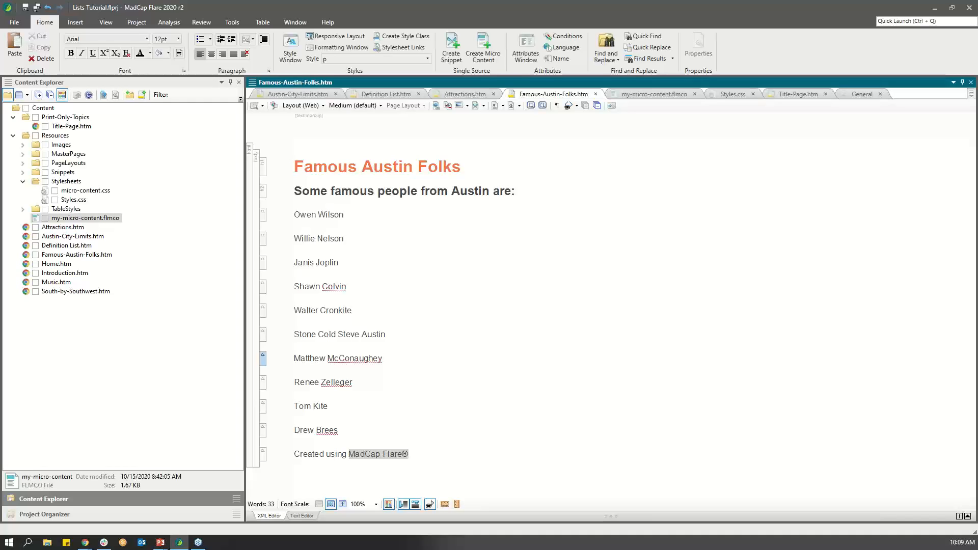
pyautogui.hotkey('alt', 'Tab')
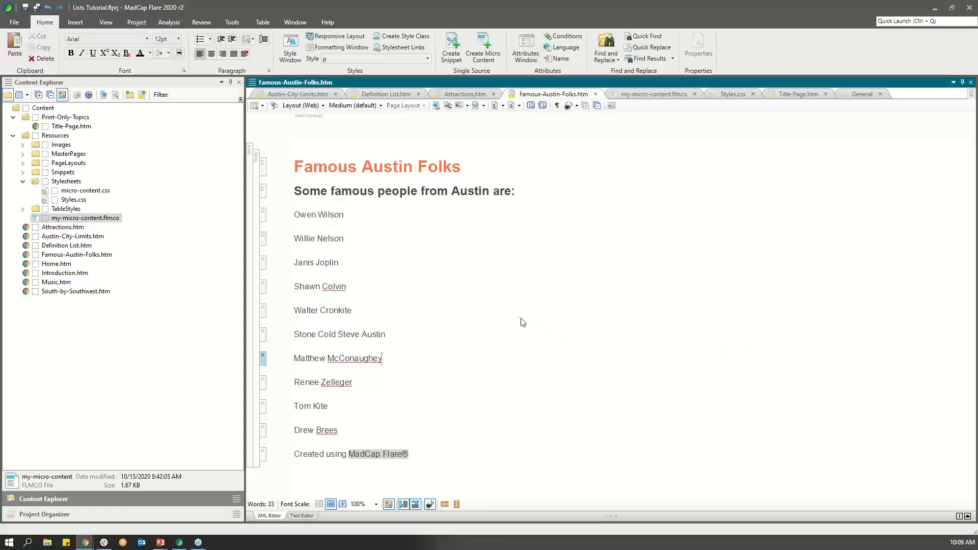
pyautogui.click(329, 219)
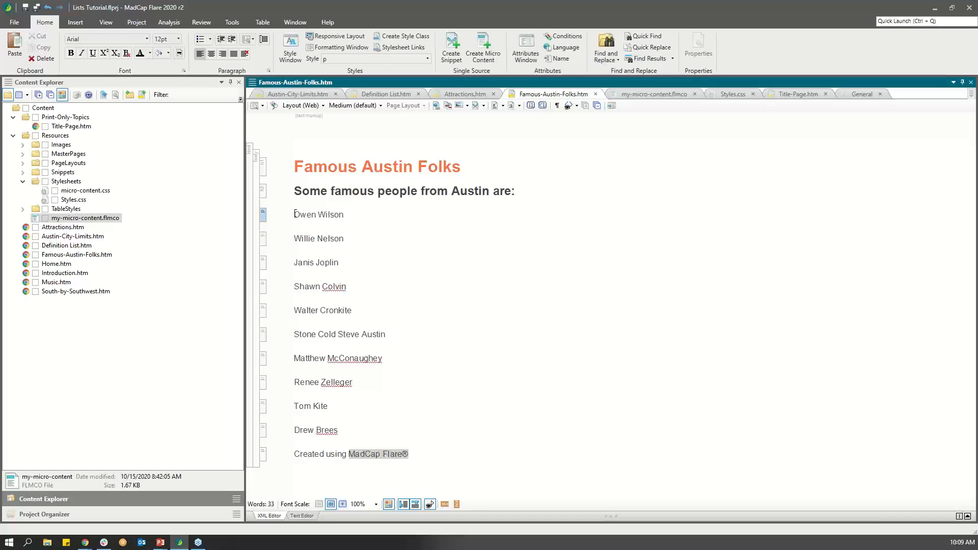
pyautogui.moveTo(297, 213); pyautogui.dragTo(355, 266)
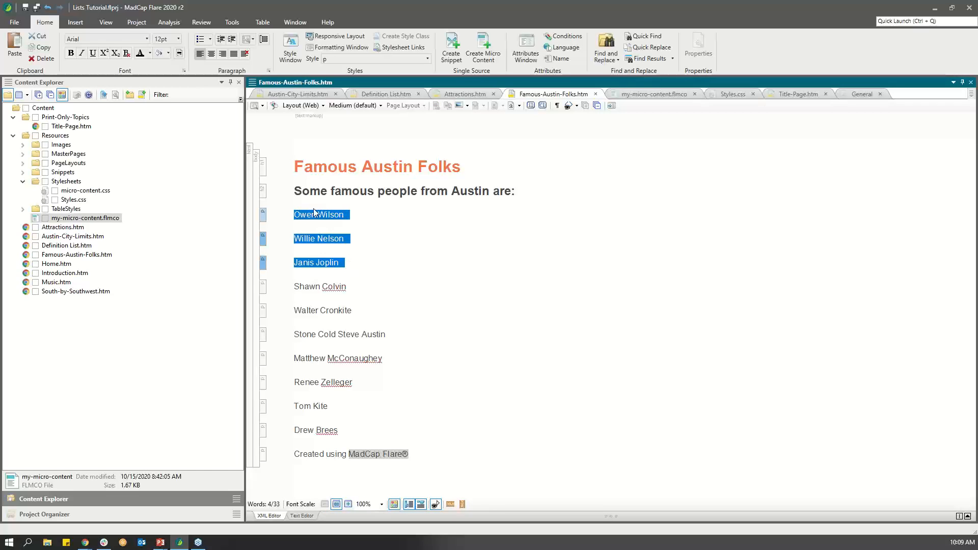
pyautogui.click(209, 41)
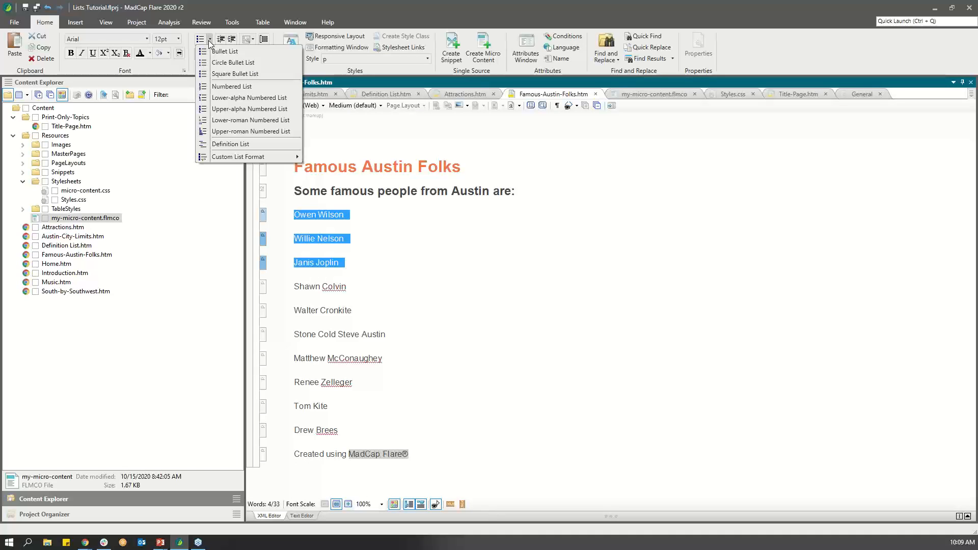
pyautogui.click(265, 51)
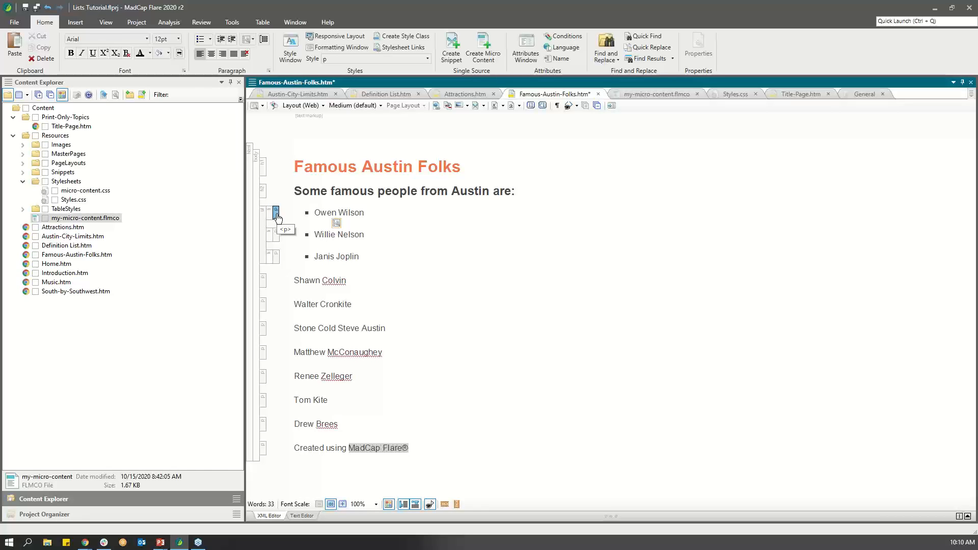
# Check the paragraph and simple item options of the new bullet list, leaving the format as it is
pyautogui.click(347, 226)
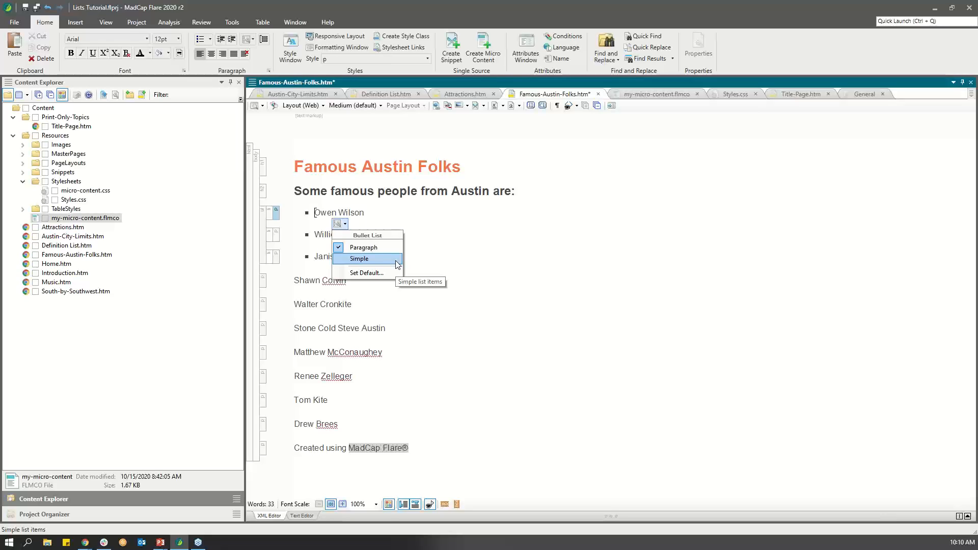
pyautogui.click(466, 258)
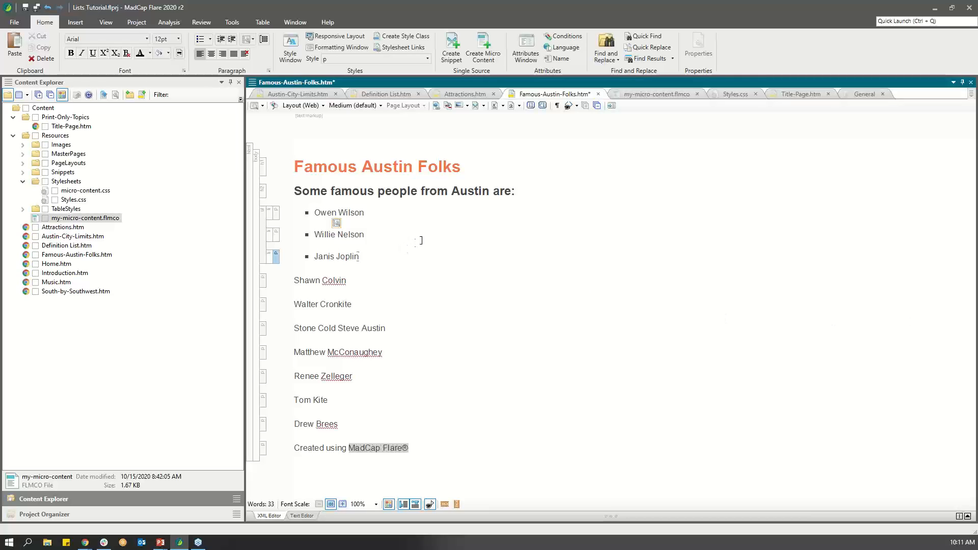
# Add an empty list item after Janis Joplin and remove it again
pyautogui.press('Return')
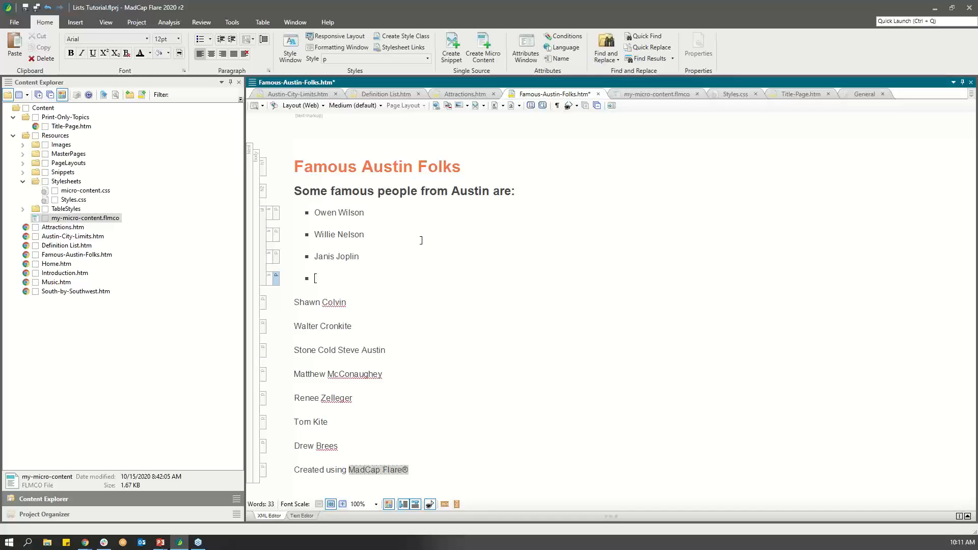
pyautogui.press('BackSpace')
pyautogui.hotkey('alt', 'Tab')
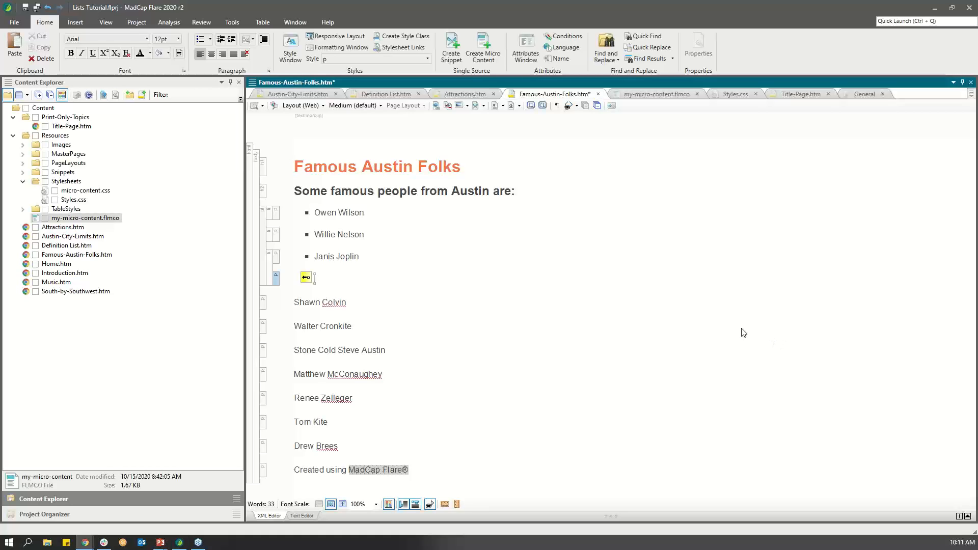
pyautogui.click(357, 279)
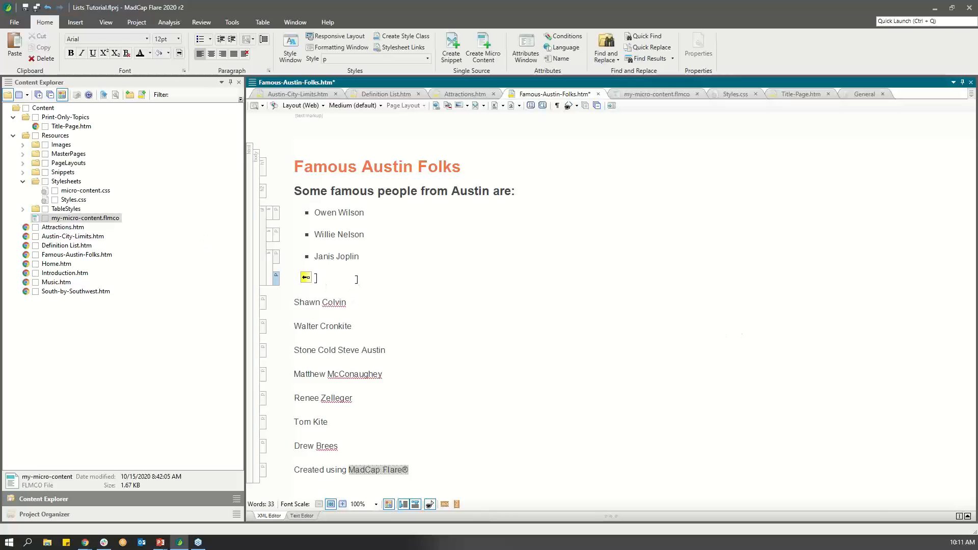
pyautogui.press('BackSpace')
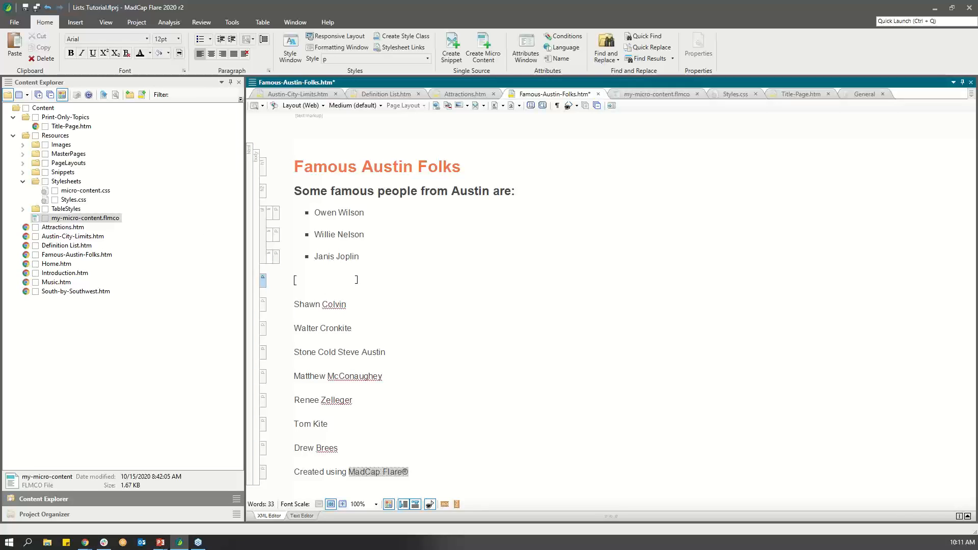
pyautogui.press('BackSpace')
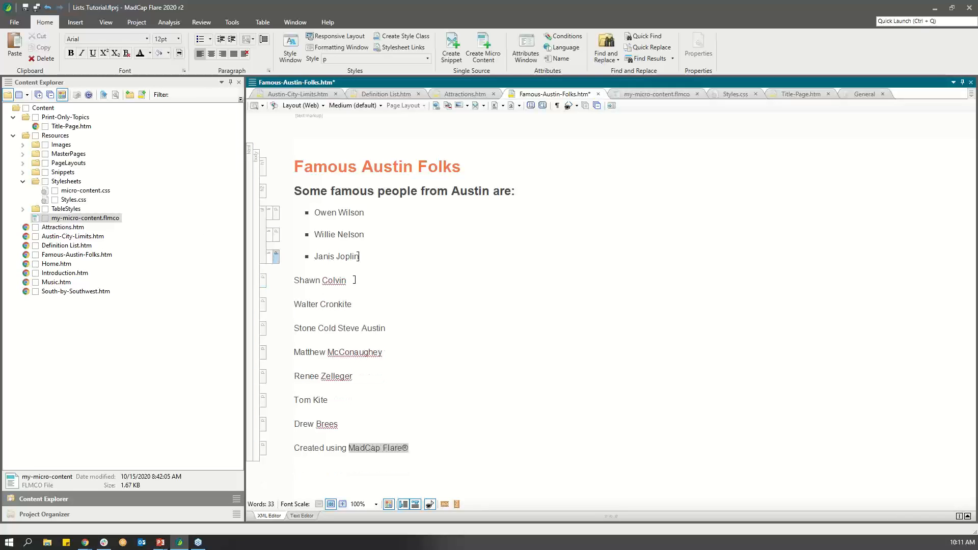
# Format the names Shawn Colvin through Matthew McConaughey as a bullet list and check its merge options
pyautogui.moveTo(294, 281)
pyautogui.mouseDown()
pyautogui.moveTo(380, 304)
pyautogui.moveTo(398, 340)
pyautogui.mouseUp()
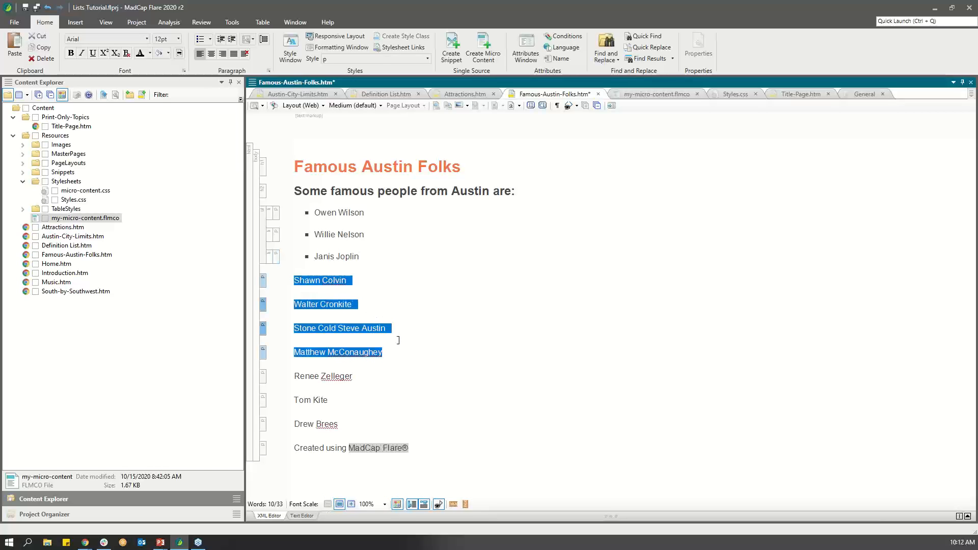
pyautogui.click(210, 40)
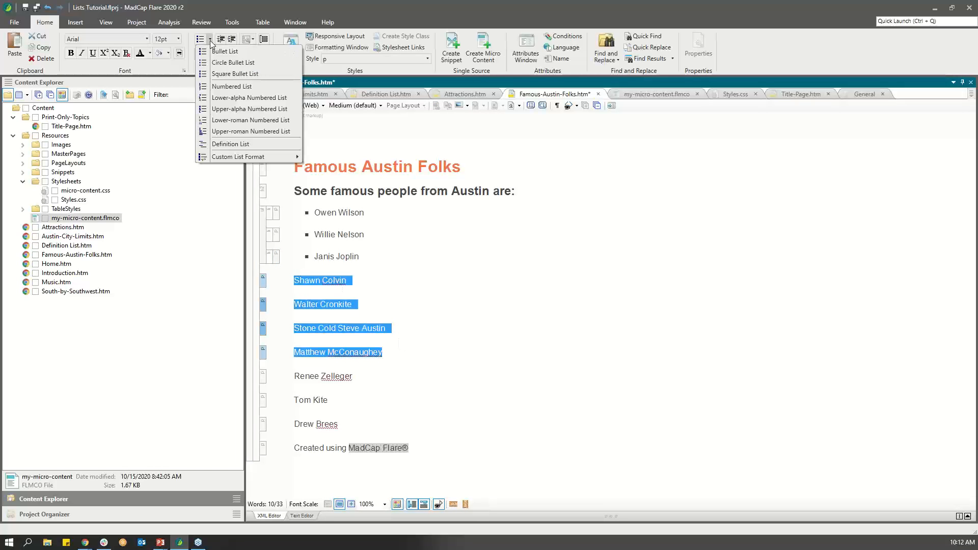
pyautogui.click(243, 51)
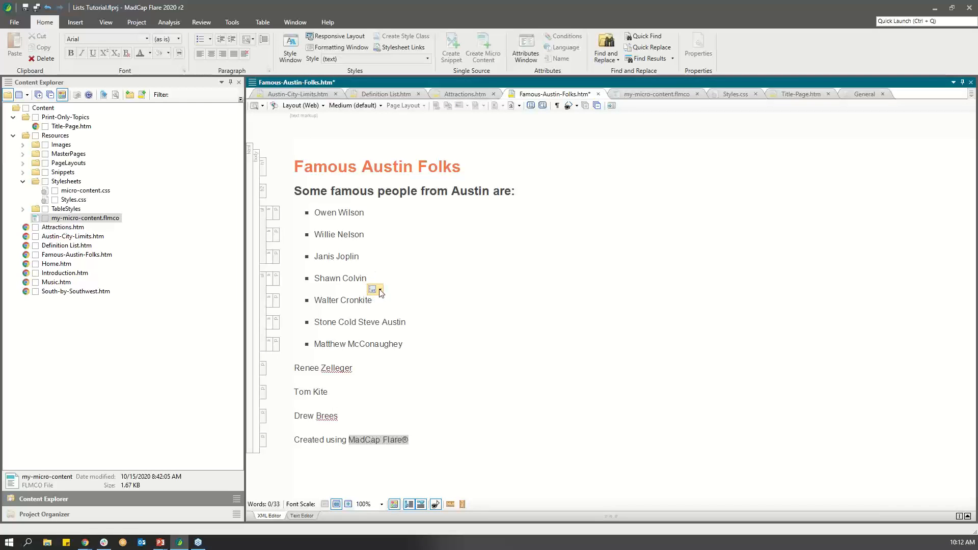
pyautogui.click(380, 291)
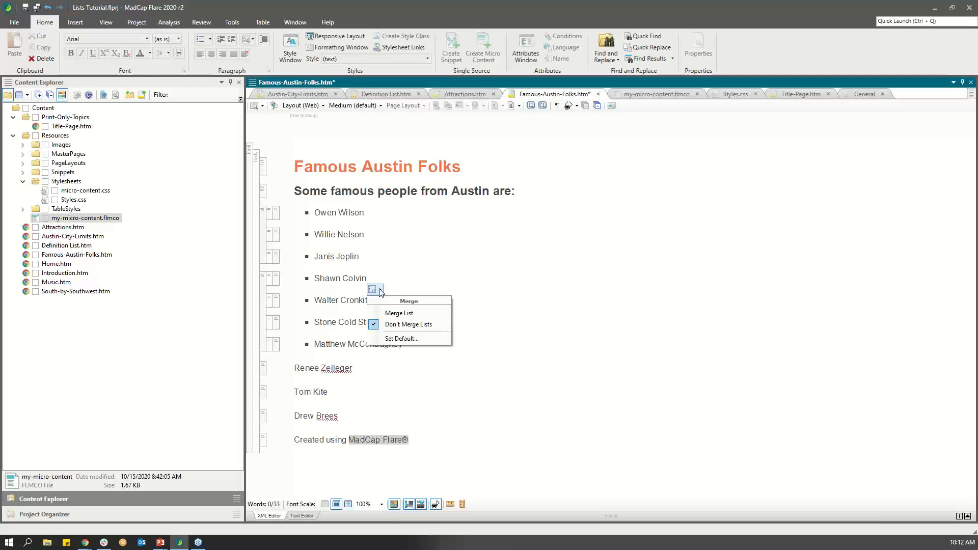
pyautogui.click(429, 311)
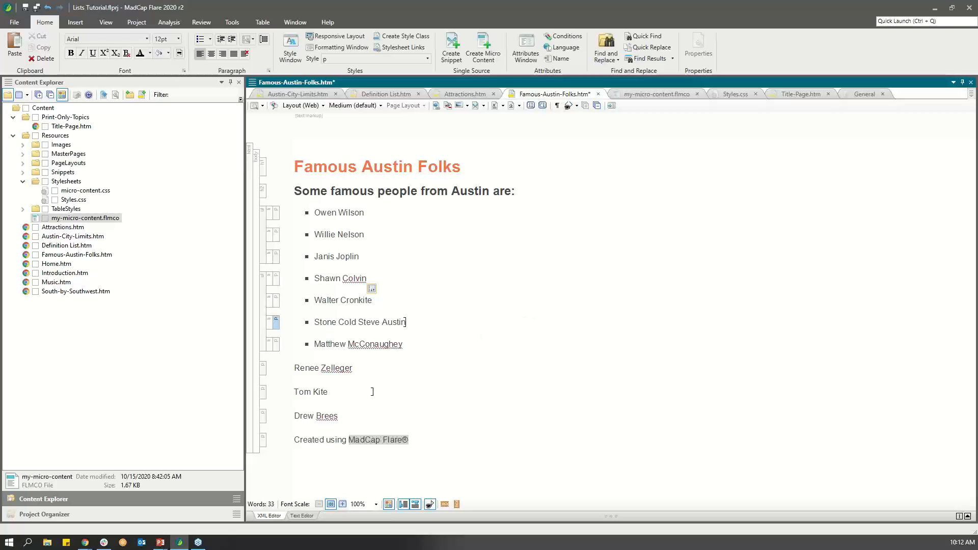
# Format the names Renee Zelleger through Drew Brees as a bullet list
pyautogui.moveTo(296, 369); pyautogui.dragTo(397, 423)
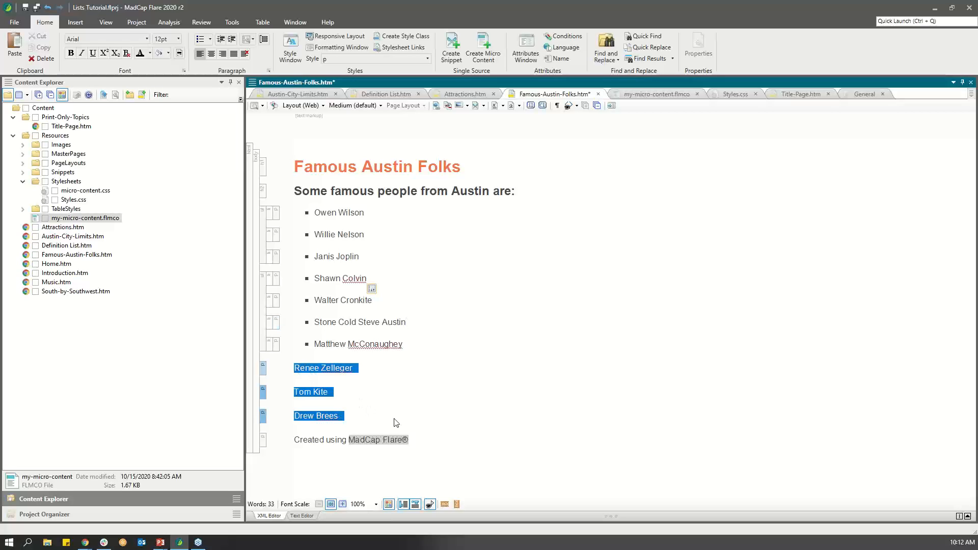
pyautogui.click(209, 39)
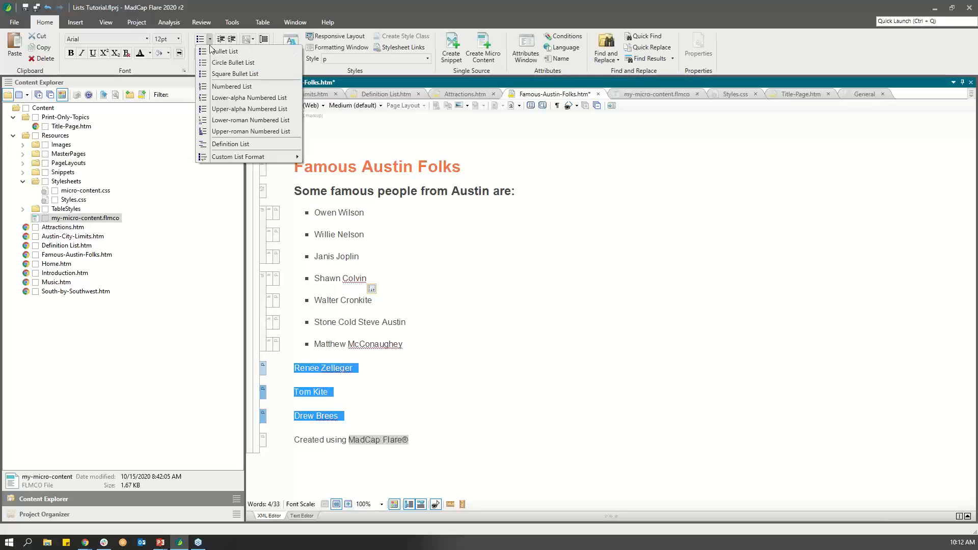
pyautogui.click(218, 51)
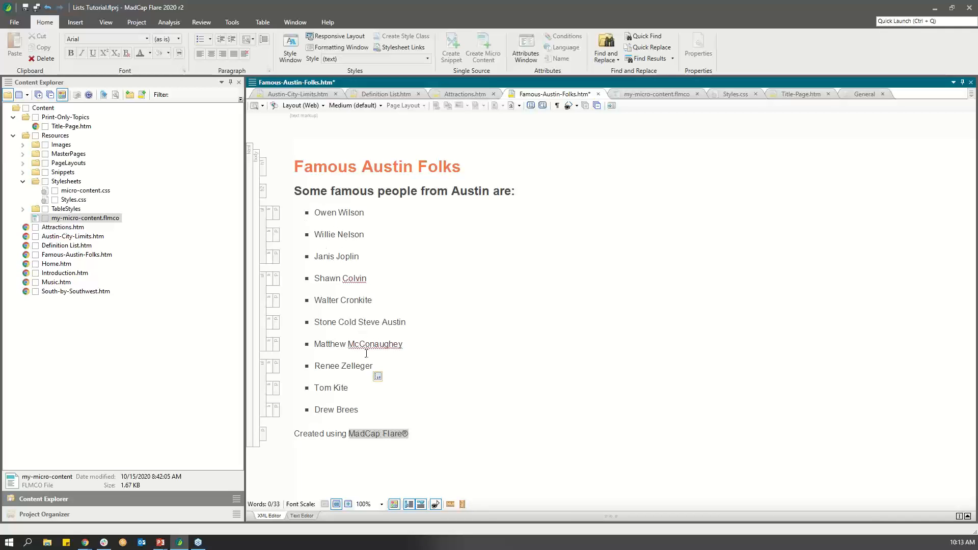
# Merge the separate bullet lists from Owen Wilson through Drew Brees into a single list
pyautogui.moveTo(361, 405)
pyautogui.mouseDown()
pyautogui.moveTo(314, 278)
pyautogui.moveTo(306, 213)
pyautogui.moveTo(350, 230)
pyautogui.mouseUp()
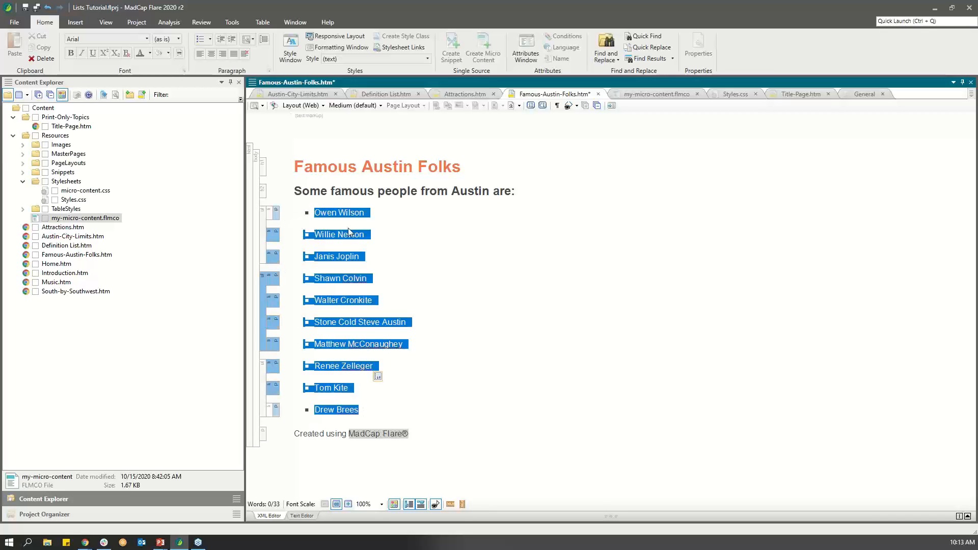
pyautogui.rightClick(363, 278)
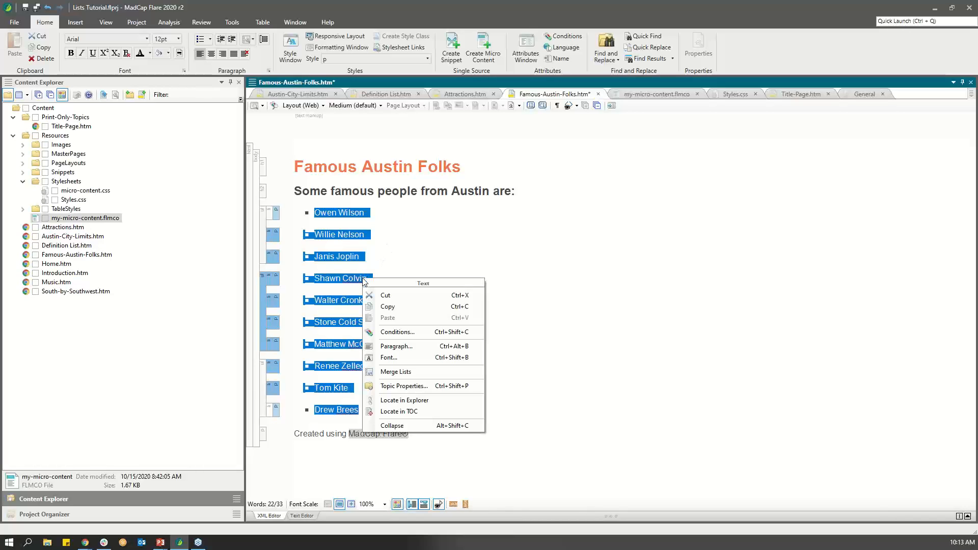
pyautogui.click(416, 373)
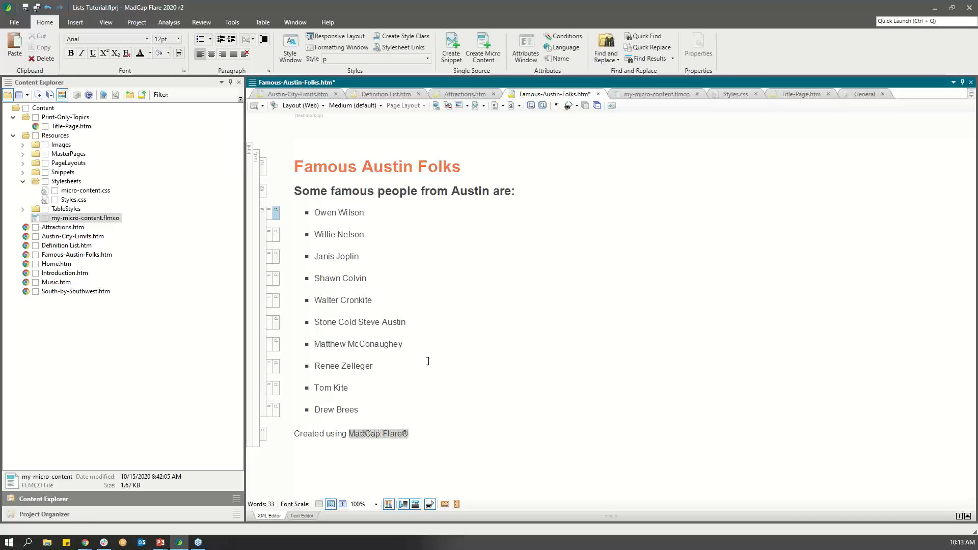
# Review the sort options of the merged bullet list, including the ascending and descending choices for sorting at build
pyautogui.rightClick(263, 247)
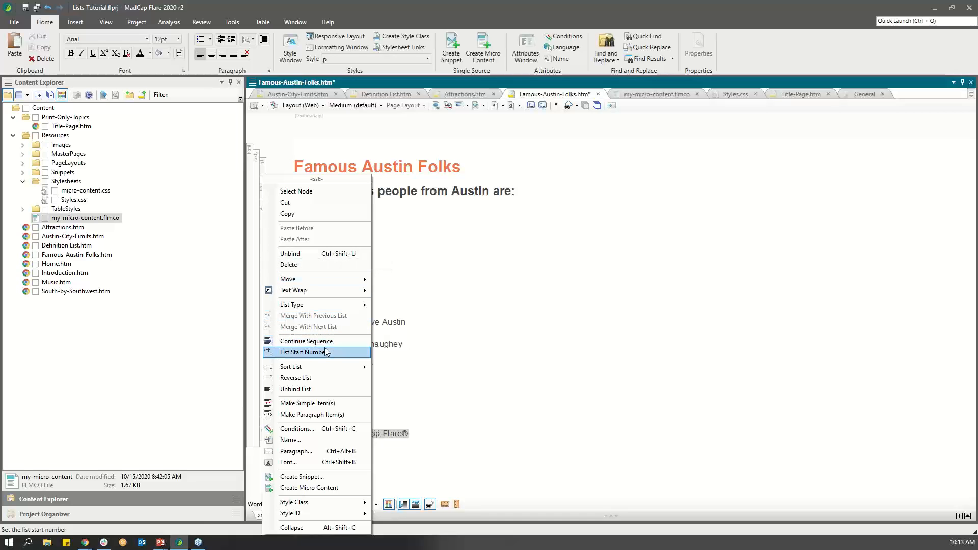
pyautogui.moveTo(298, 371)
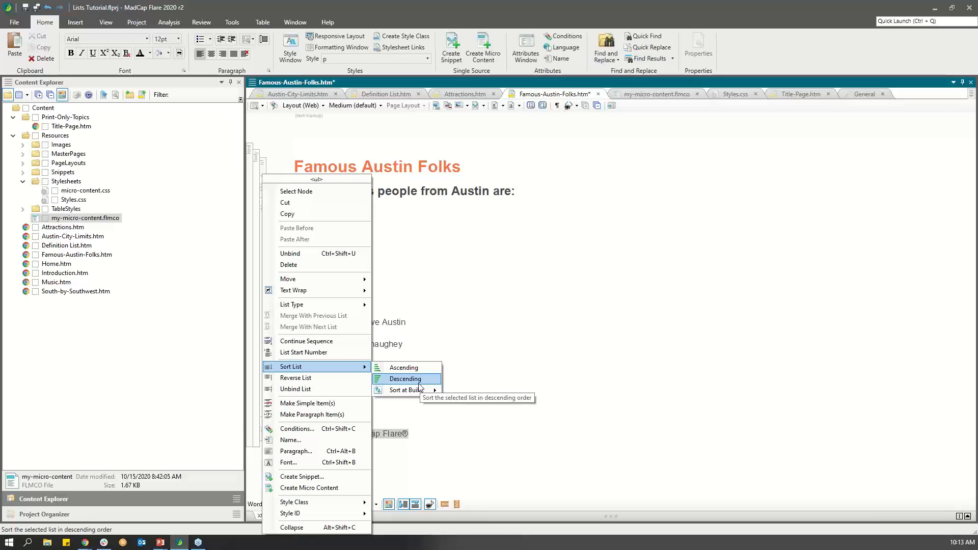
pyautogui.moveTo(417, 392)
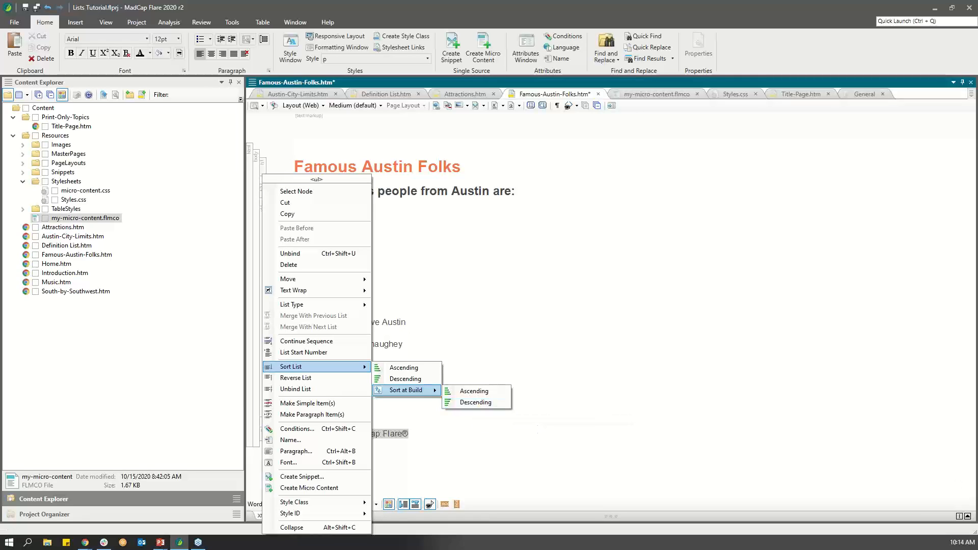
pyautogui.hotkey('alt', 'Tab')
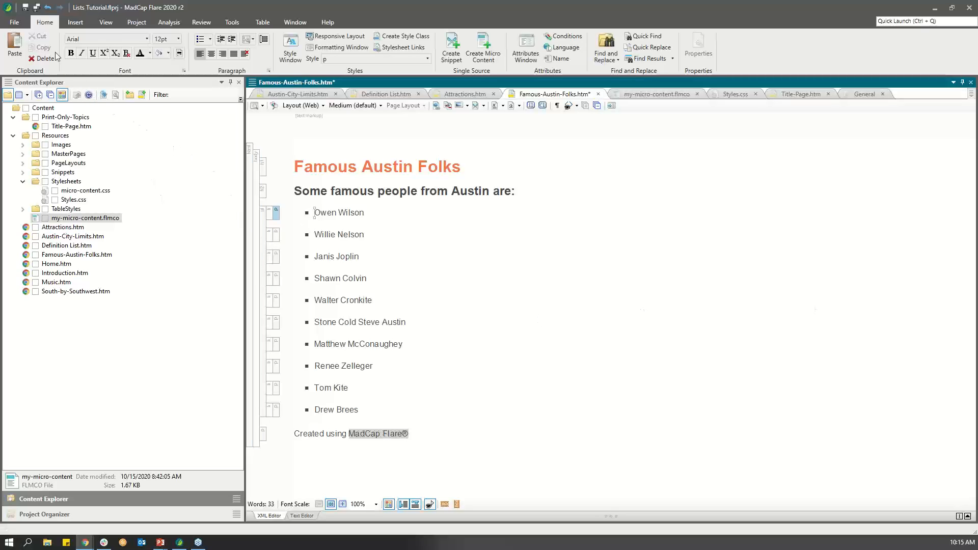
# Check the XML Editor's default item format choices for lists in the program options, then cancel the dialog
pyautogui.click(15, 23)
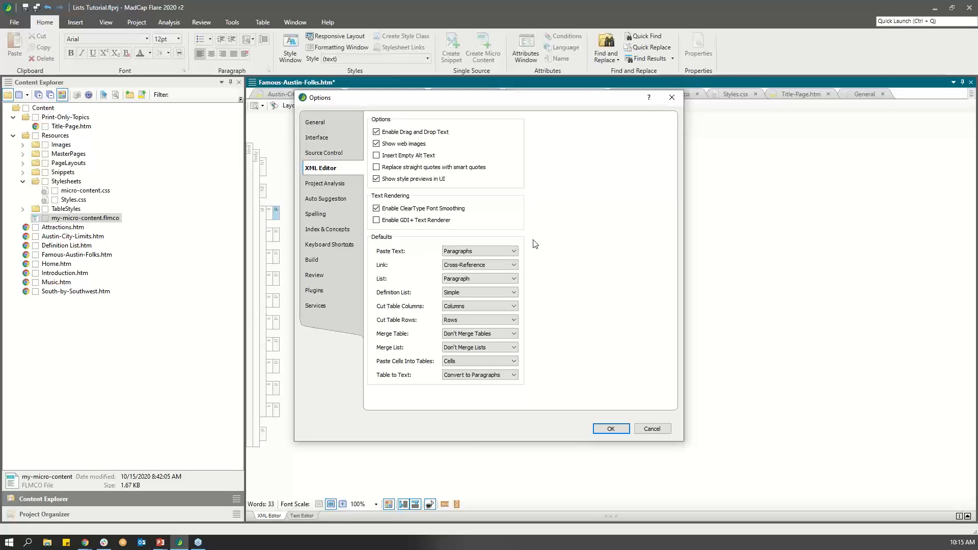
pyautogui.click(514, 279)
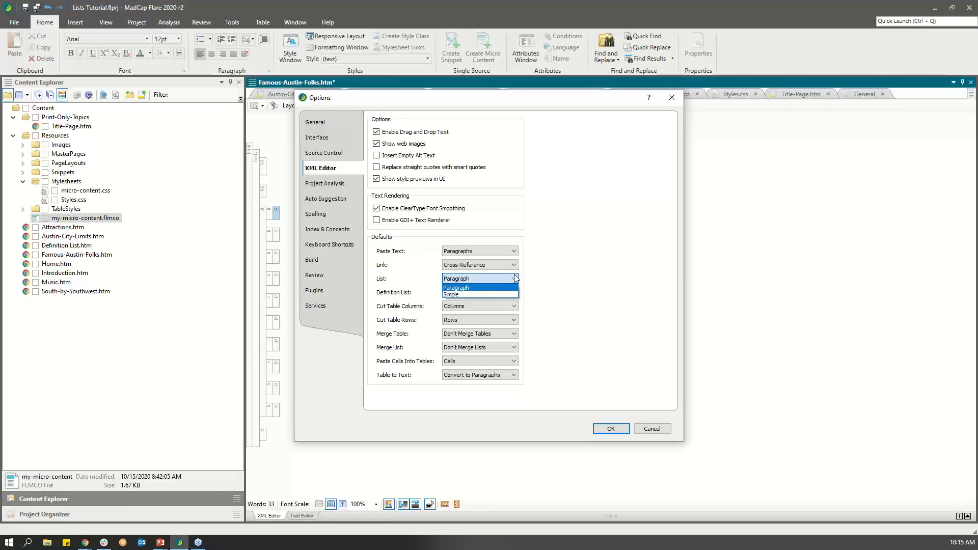
pyautogui.click(515, 276)
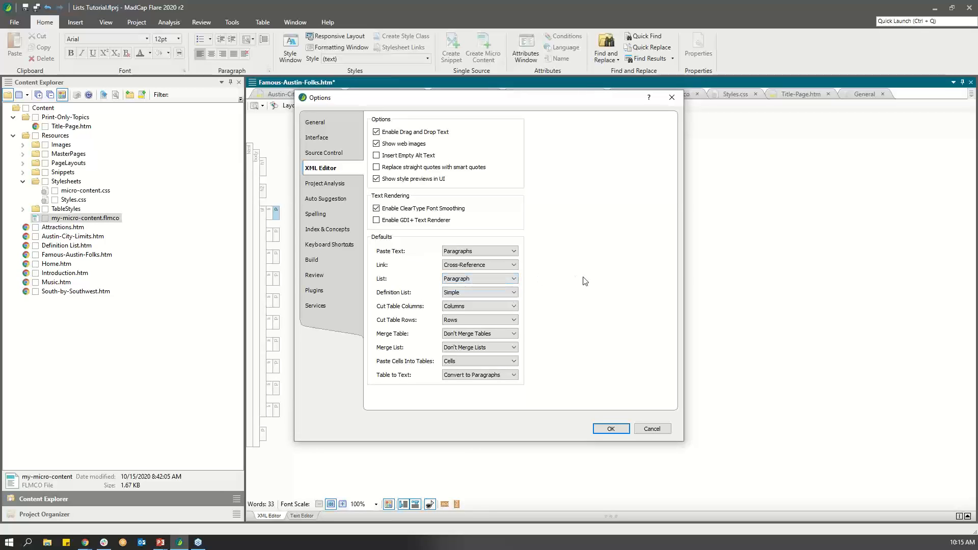
pyautogui.click(664, 431)
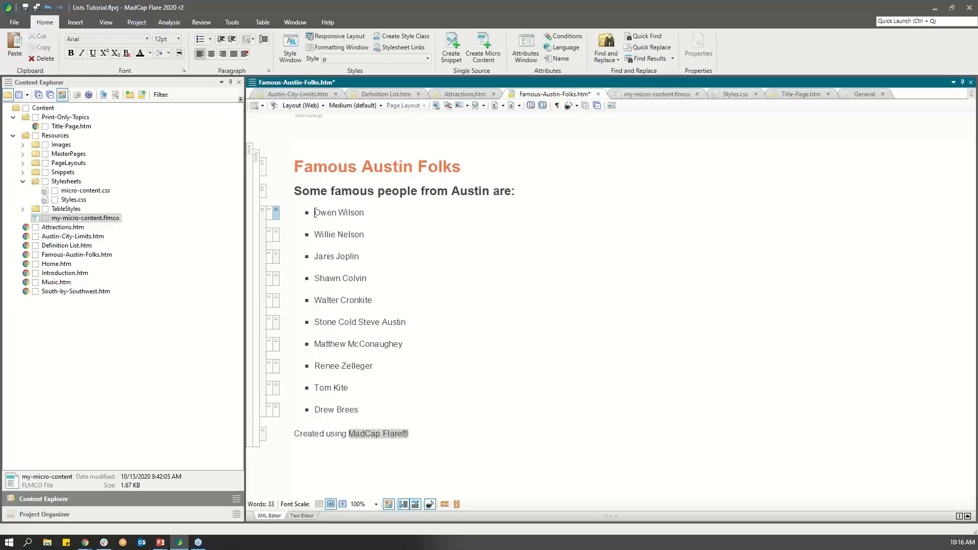
# Save Famous-Austin-Folks.htm and bring up the my-micro-content.flmco file
pyautogui.hotkey('alt', 'Tab')
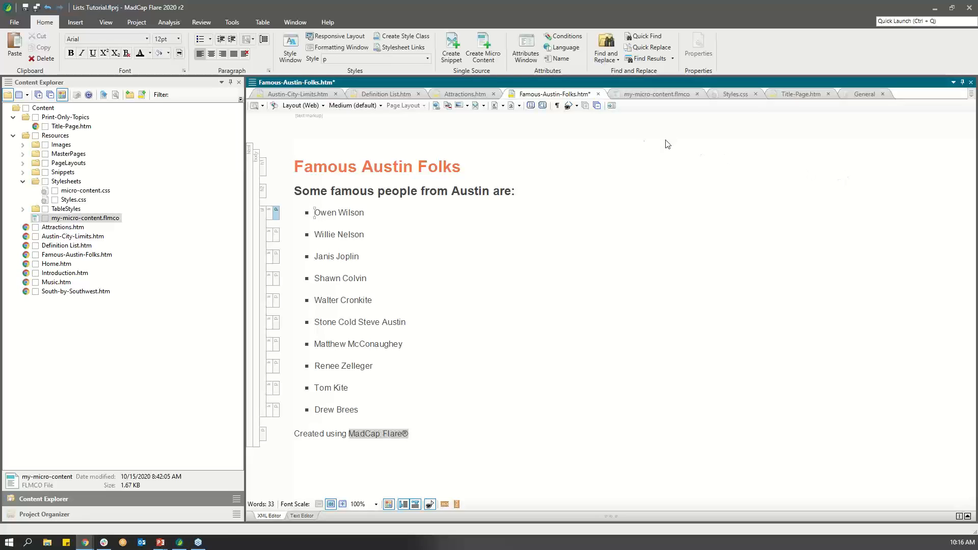
pyautogui.click(628, 143)
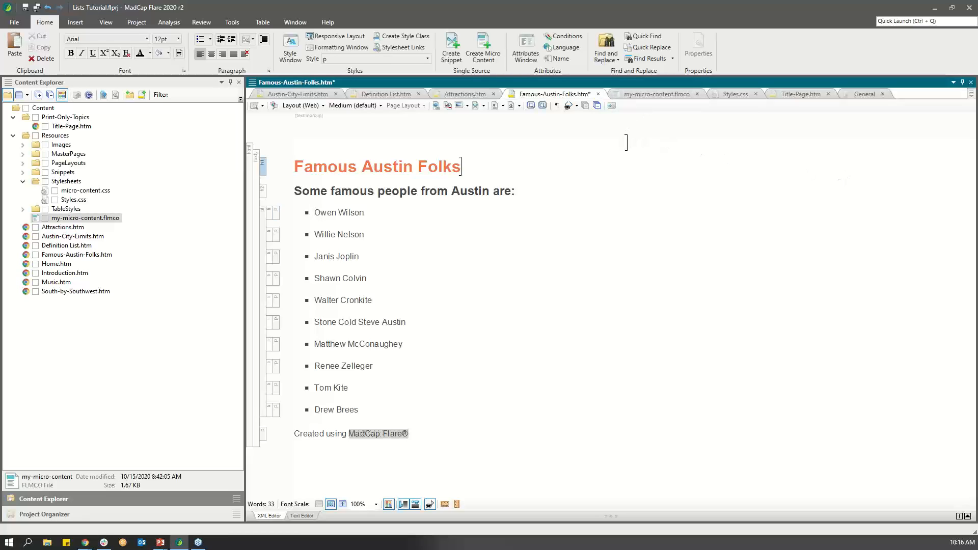
pyautogui.hotkey('ctrl', 's')
pyautogui.click(653, 94)
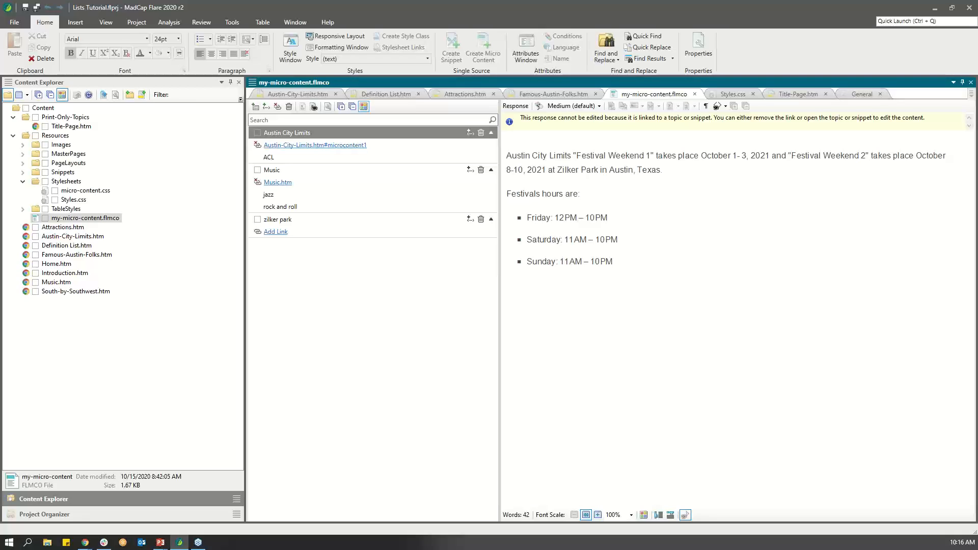
# Switch to Chrome and view the All About Austin output and the Google results for "boiling an egg"
pyautogui.hotkey('alt', 'Tab')
pyautogui.moveTo(85, 542)
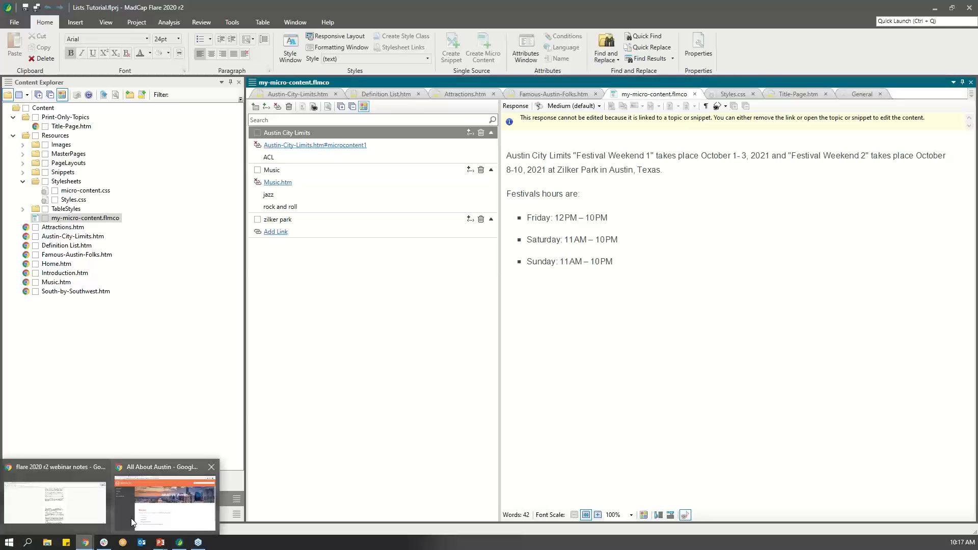
pyautogui.click(131, 519)
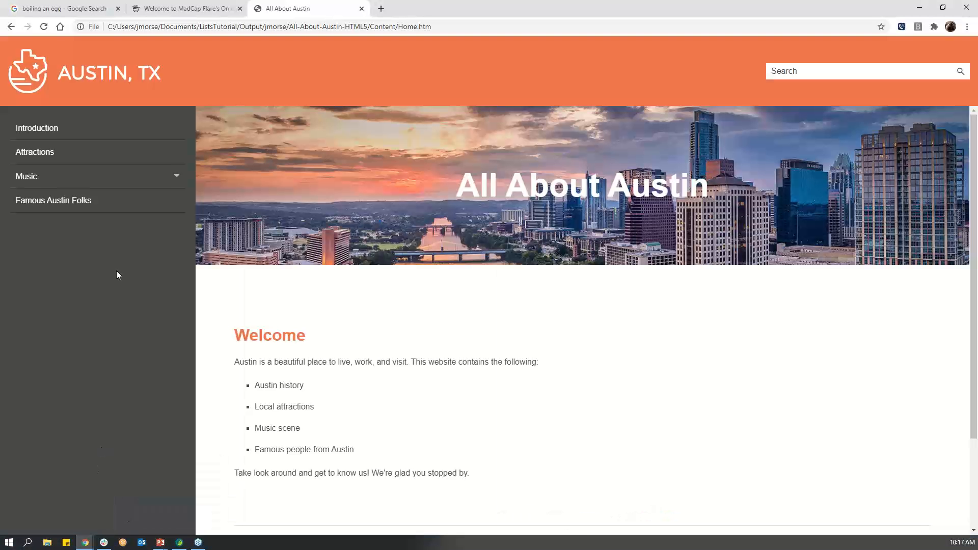
pyautogui.click(60, 10)
pyautogui.scroll(1, 558, 306)
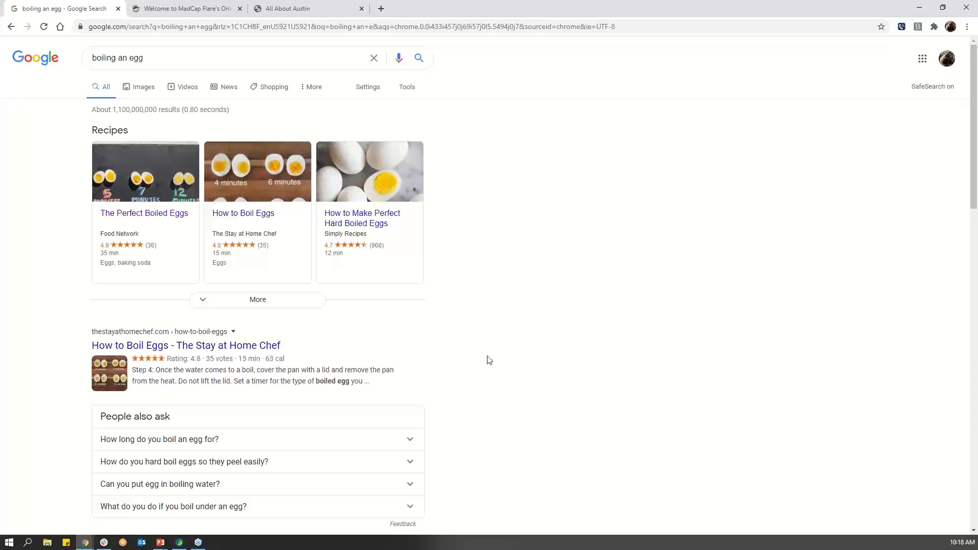
# Search MadCap Flare's Online Help for "snippet"
pyautogui.click(182, 15)
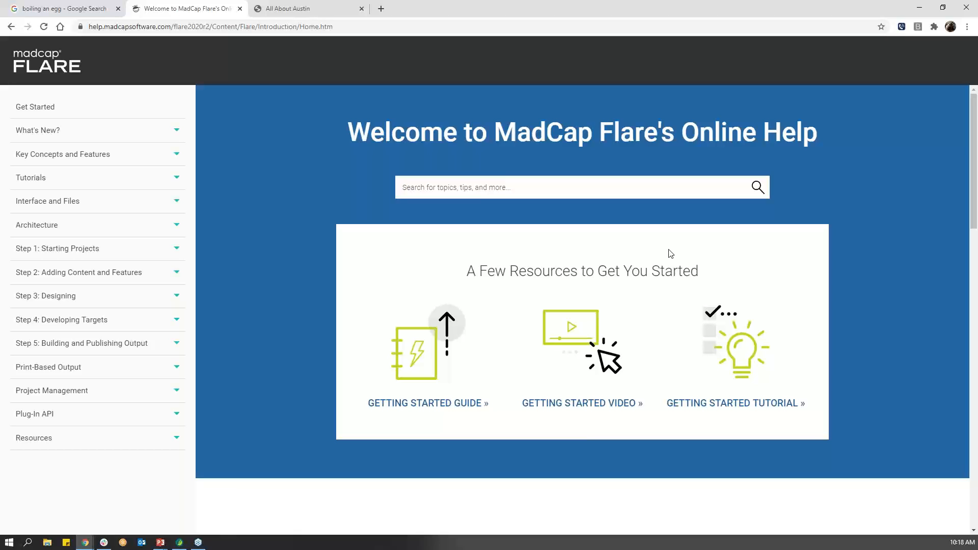
pyautogui.click(632, 190)
pyautogui.write('snippet')
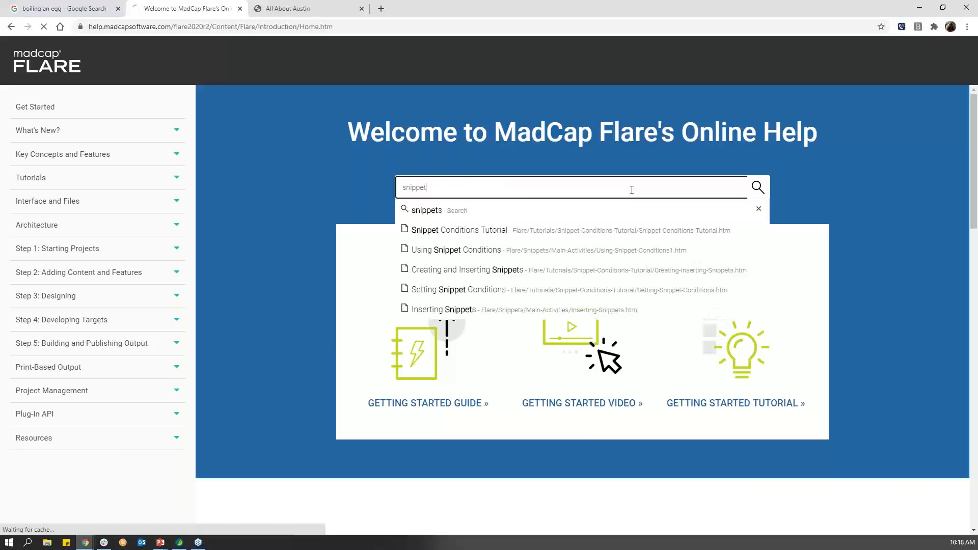
pyautogui.press('Return')
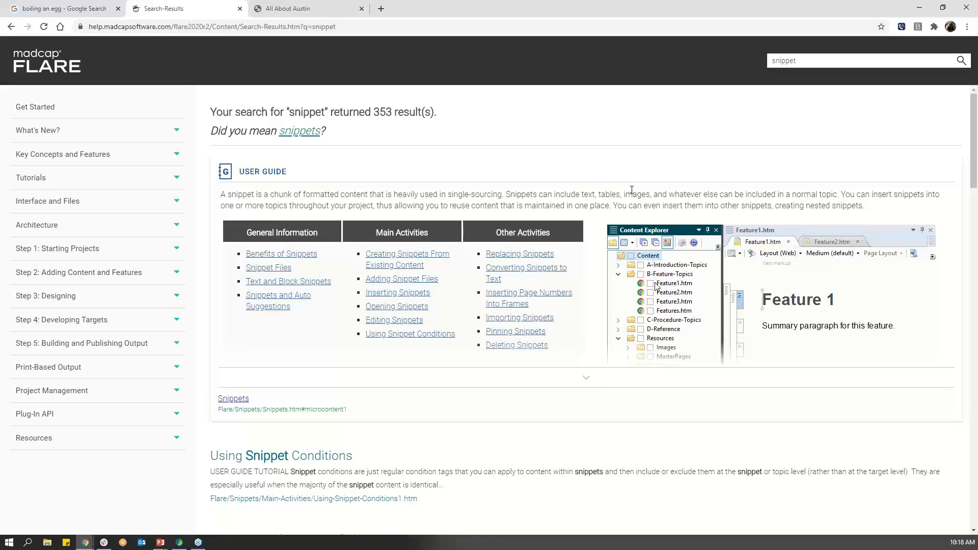
# Expand the User Guide micro content result for snippets and open its linked Snippets topic
pyautogui.click(586, 379)
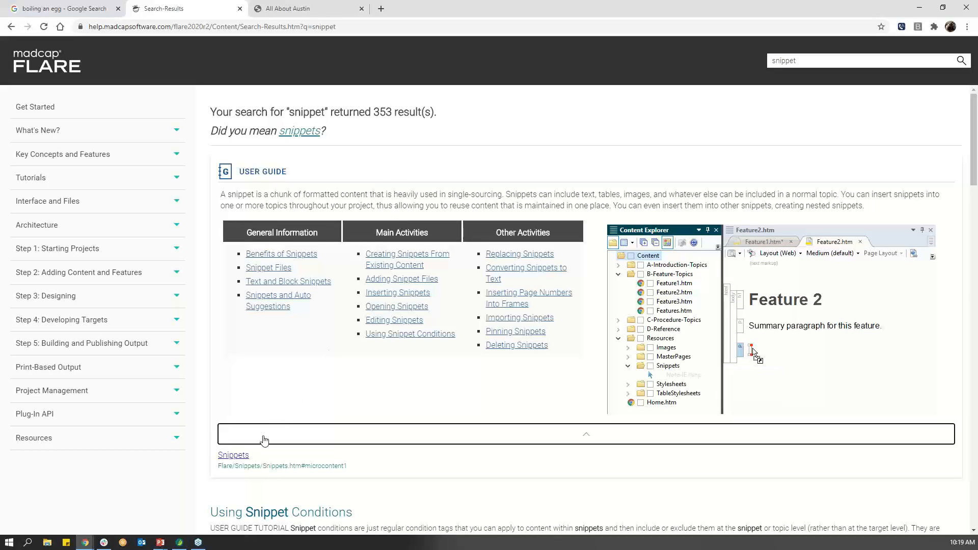
pyautogui.click(235, 457)
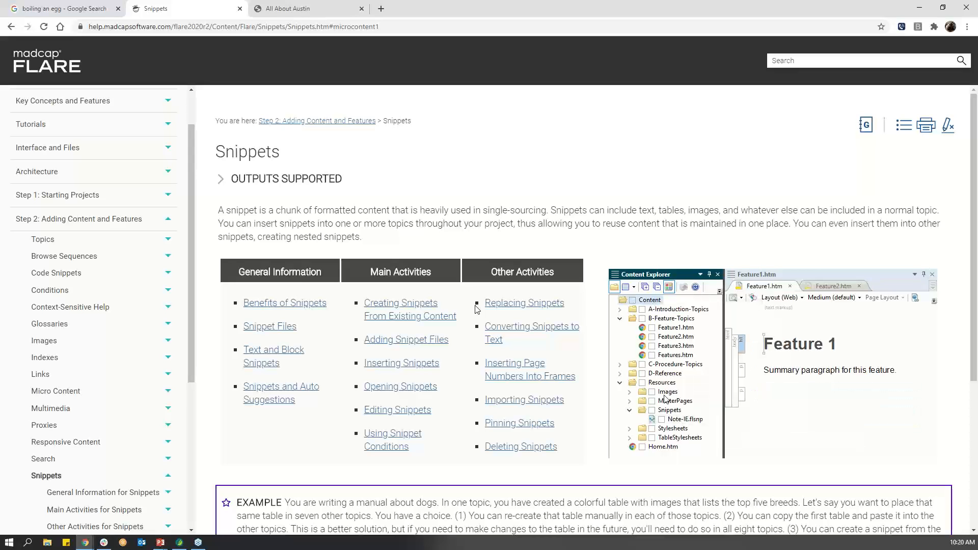
# Switch back to MadCap Flare and compare the responses of the zilker park and Austin City Limits micro content phrases
pyautogui.click(179, 542)
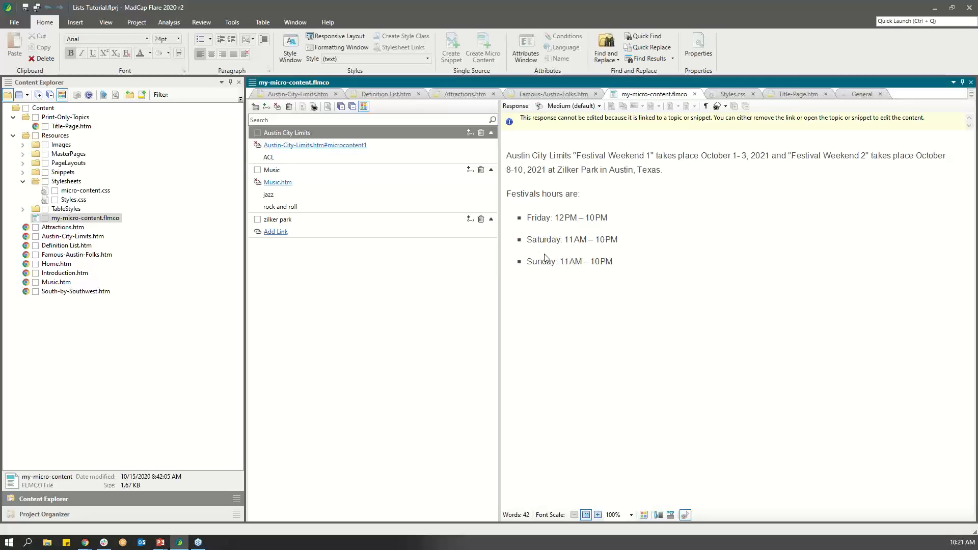
pyautogui.click(322, 223)
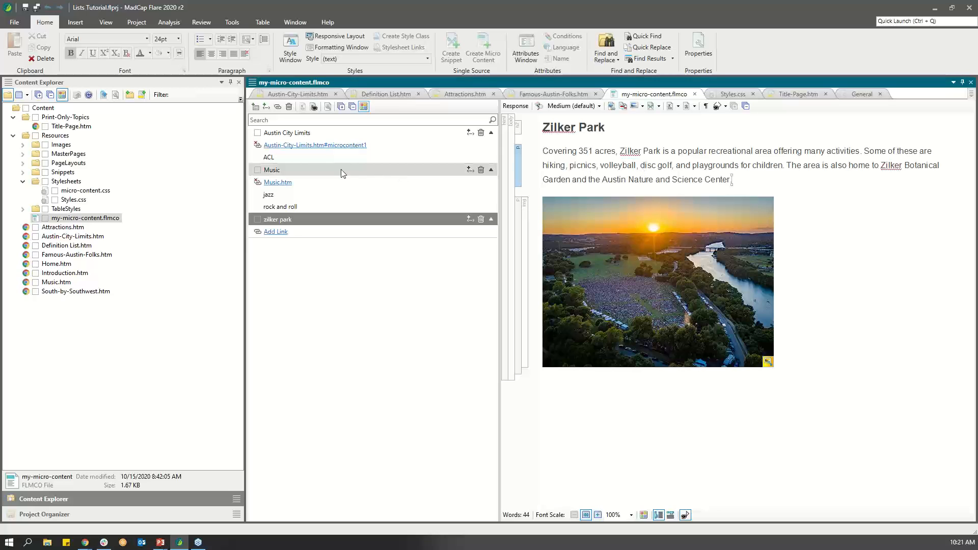
pyautogui.click(285, 134)
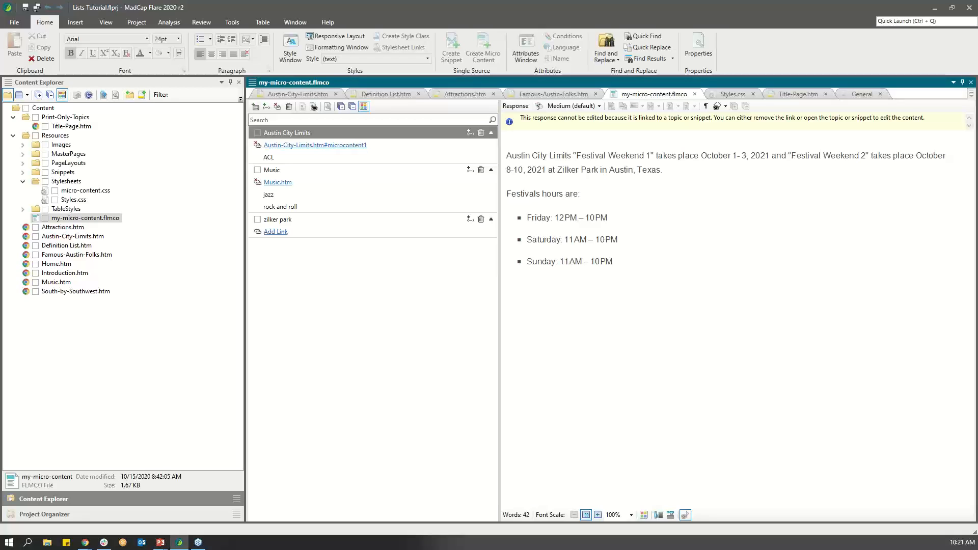
pyautogui.hotkey('alt', 'Tab')
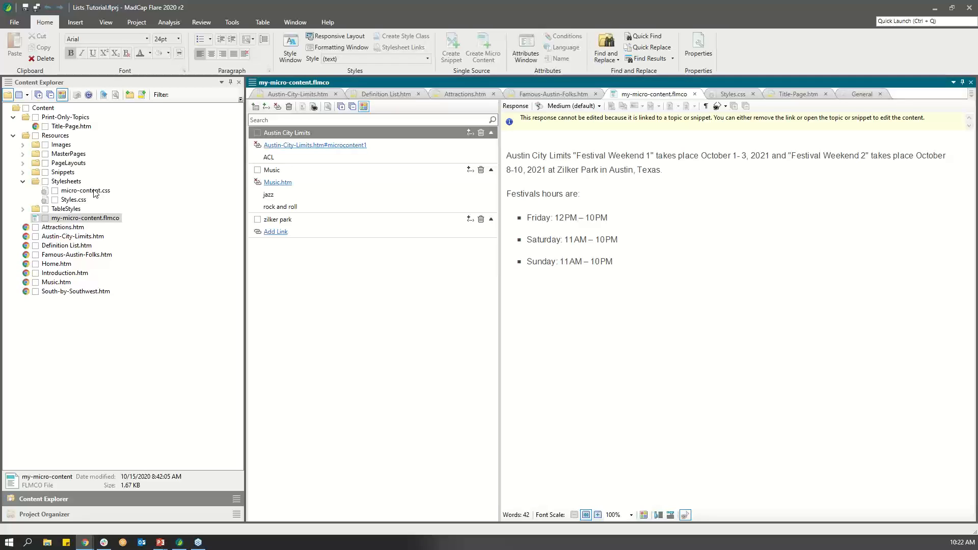
# Link the micro-content.css stylesheet to my-micro-content.flmco through its properties, and select that stylesheet in the project files
pyautogui.rightClick(97, 221)
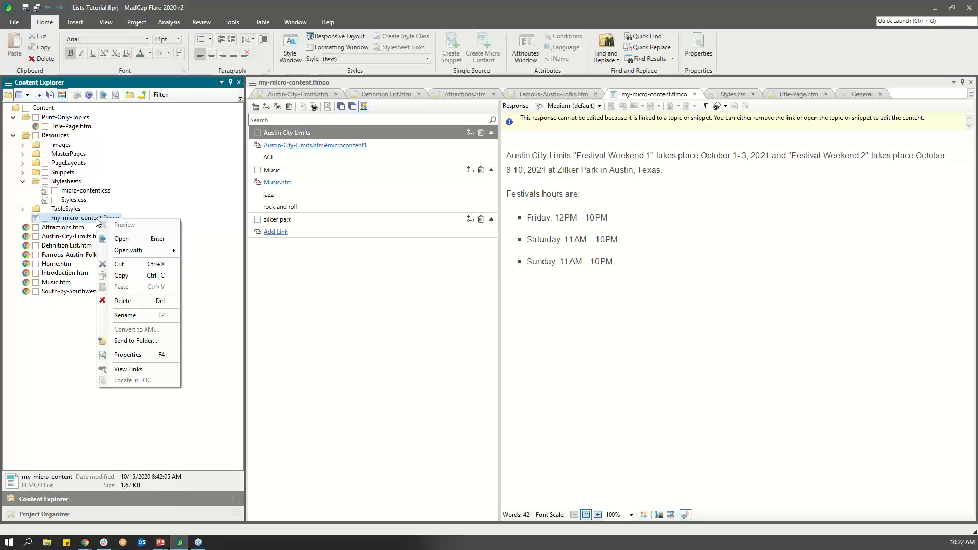
pyautogui.click(165, 357)
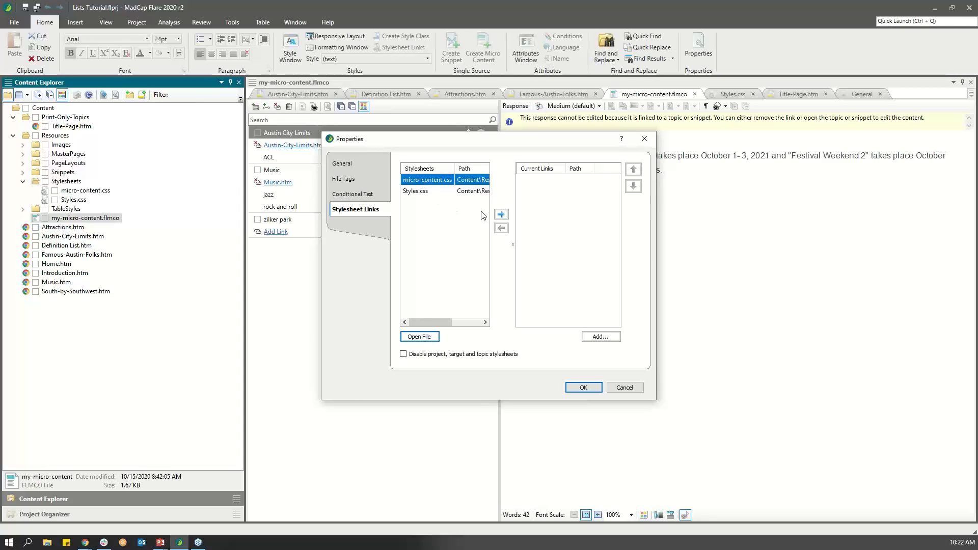
pyautogui.click(502, 215)
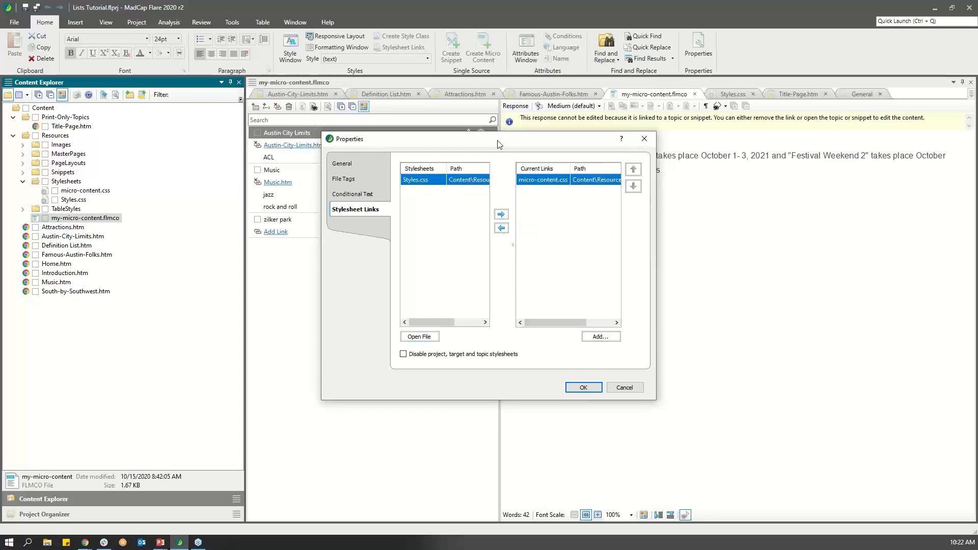
pyautogui.moveTo(498, 144); pyautogui.dragTo(294, 151)
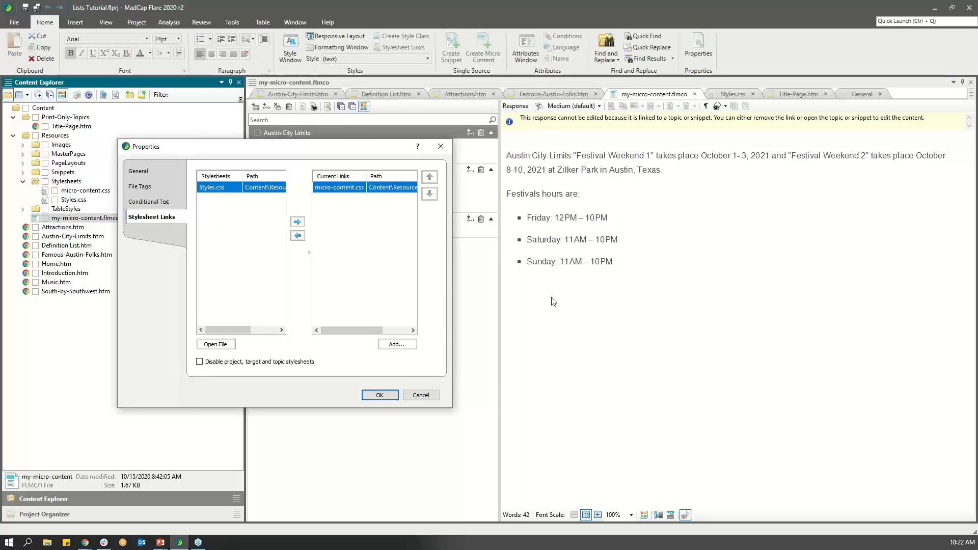
pyautogui.click(380, 395)
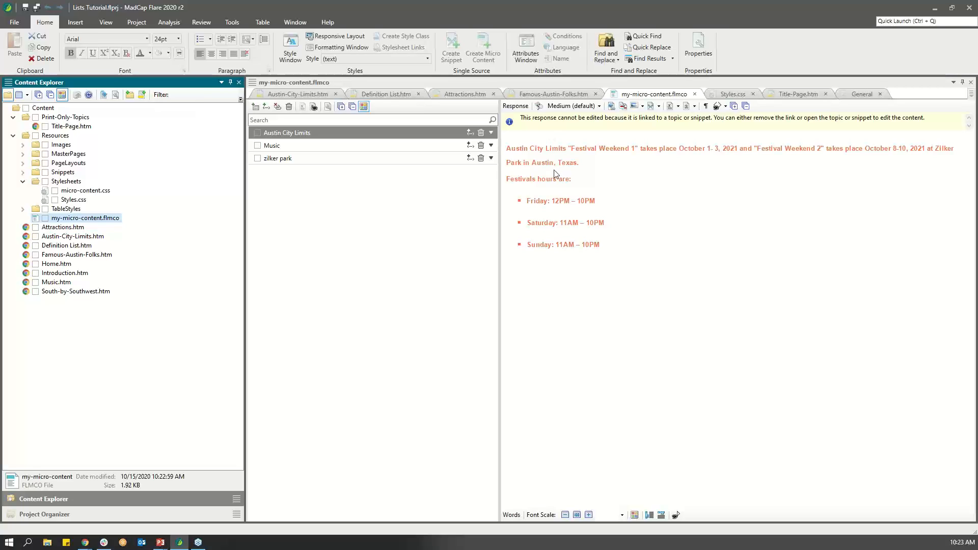
pyautogui.click(85, 192)
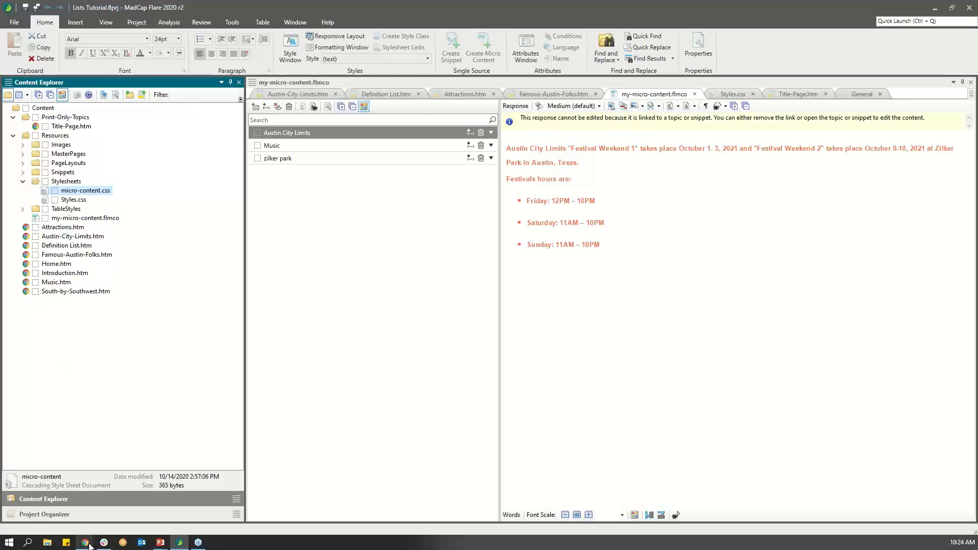
# Switch to Chrome and search the published All About Austin site for "austin city limits"
pyautogui.moveTo(89, 544)
pyautogui.click(165, 502)
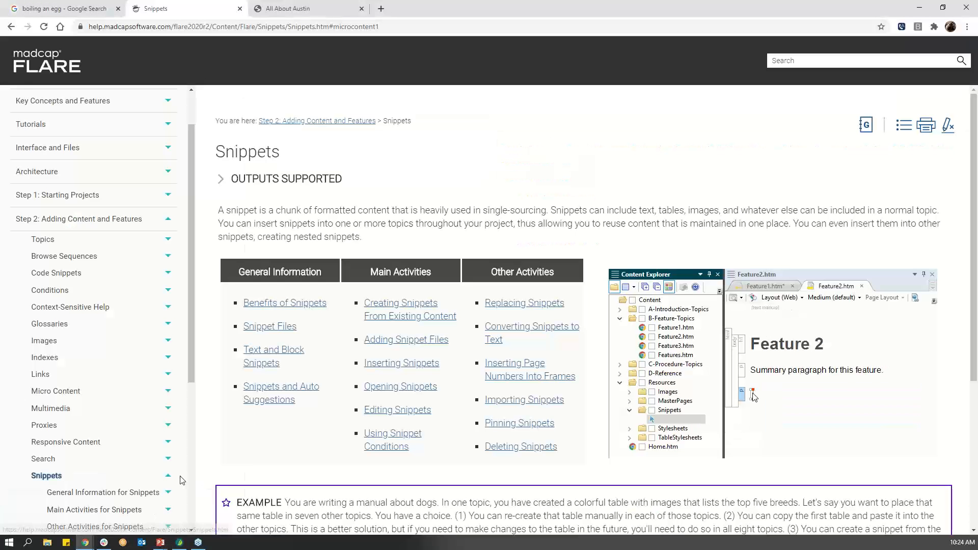
pyautogui.click(302, 11)
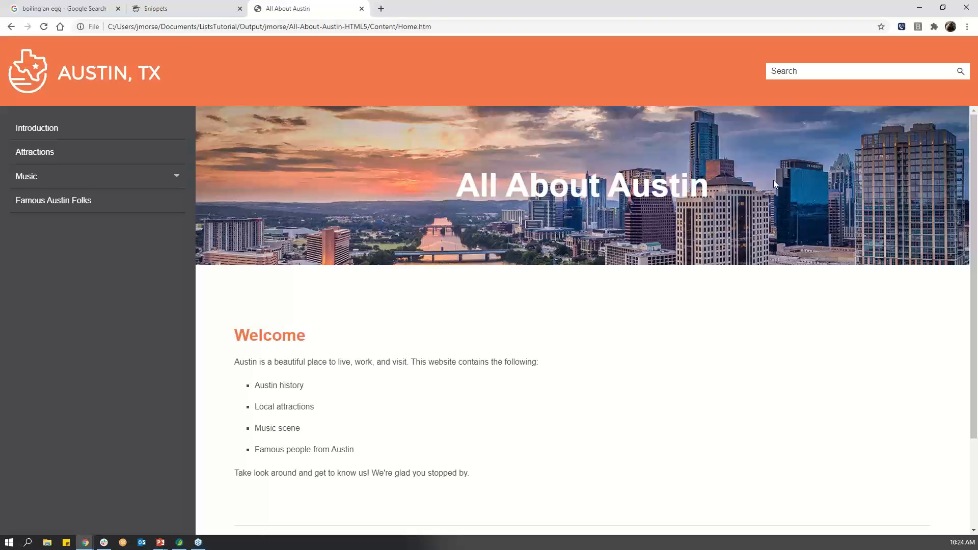
pyautogui.click(838, 71)
pyautogui.write('aus')
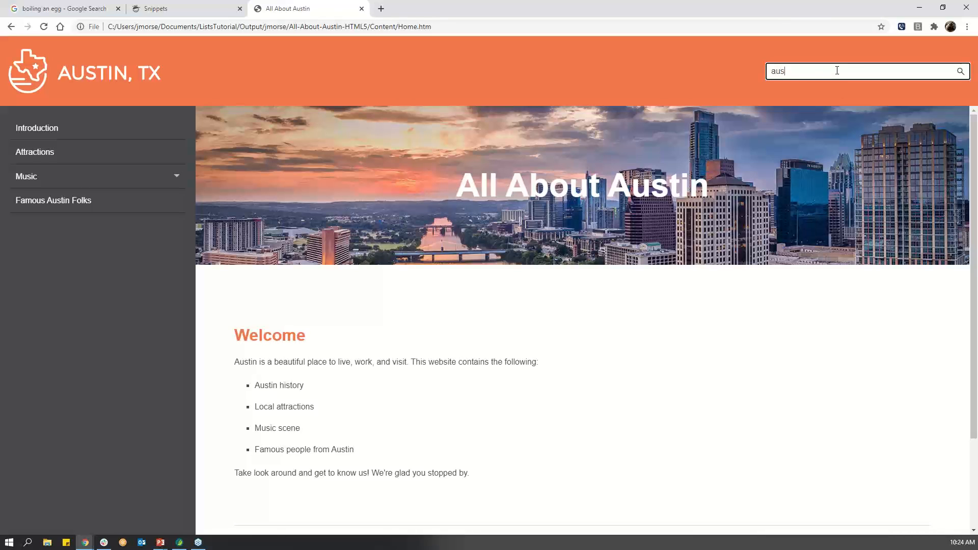
pyautogui.write('tin city limits')
pyautogui.press('Return')
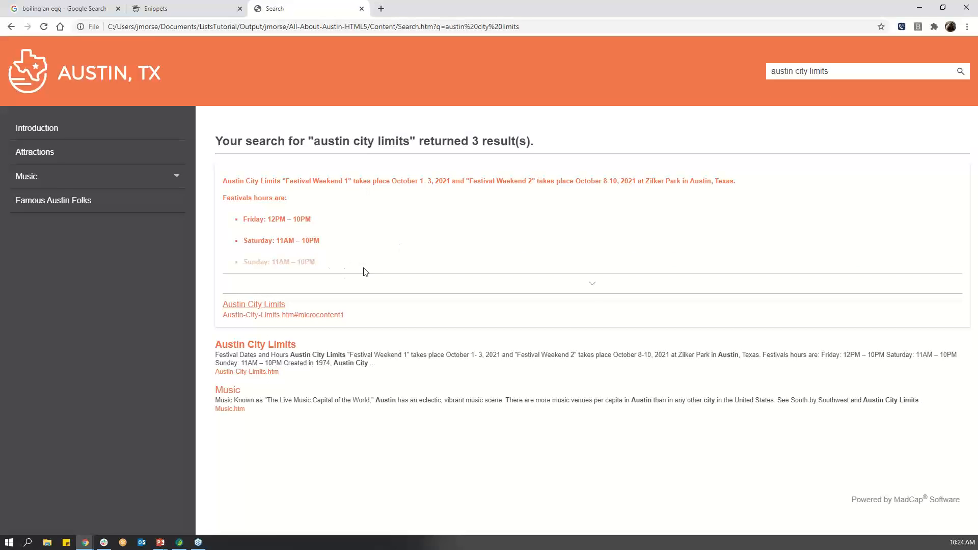
# Expand the Austin City Limits micro content result, view its linked topic, and return to the search results
pyautogui.click(600, 286)
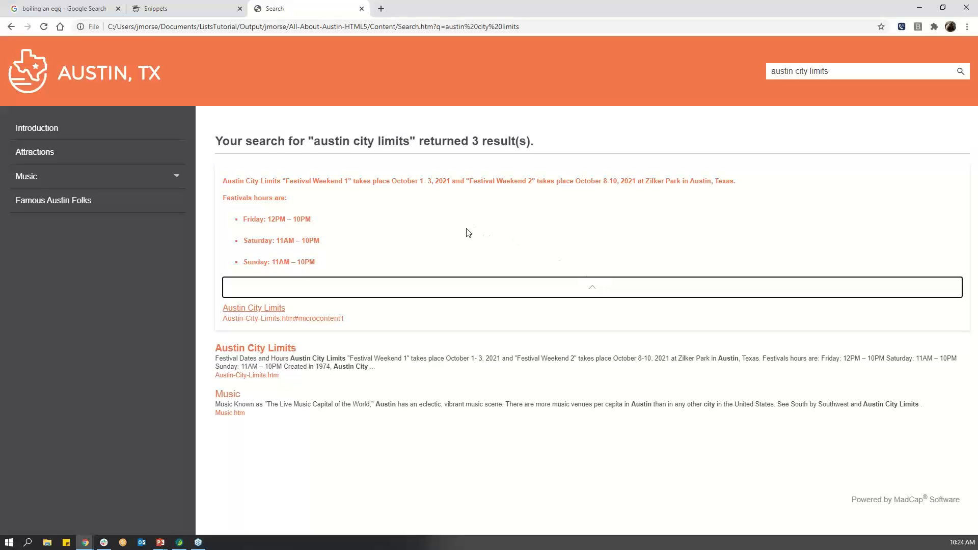
pyautogui.click(256, 312)
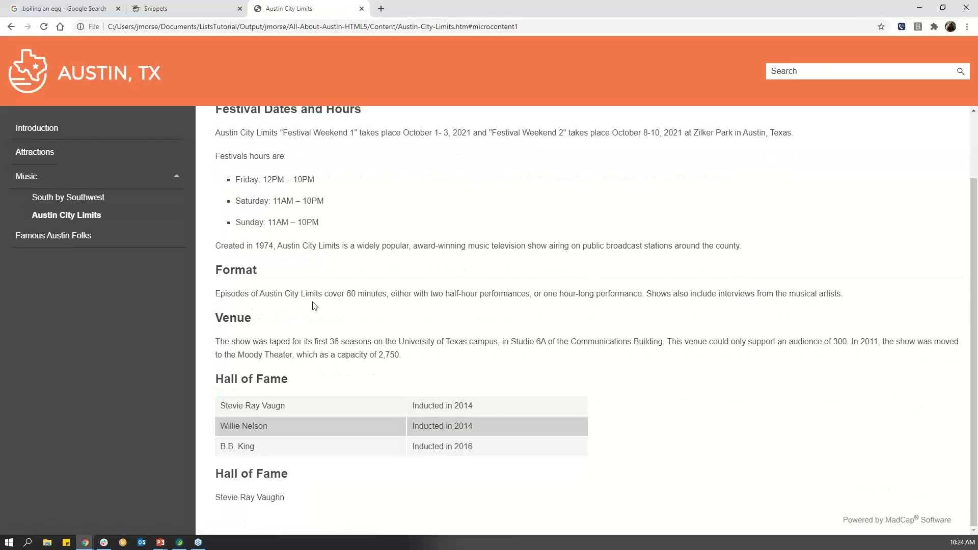
pyautogui.scroll(1, 314, 277)
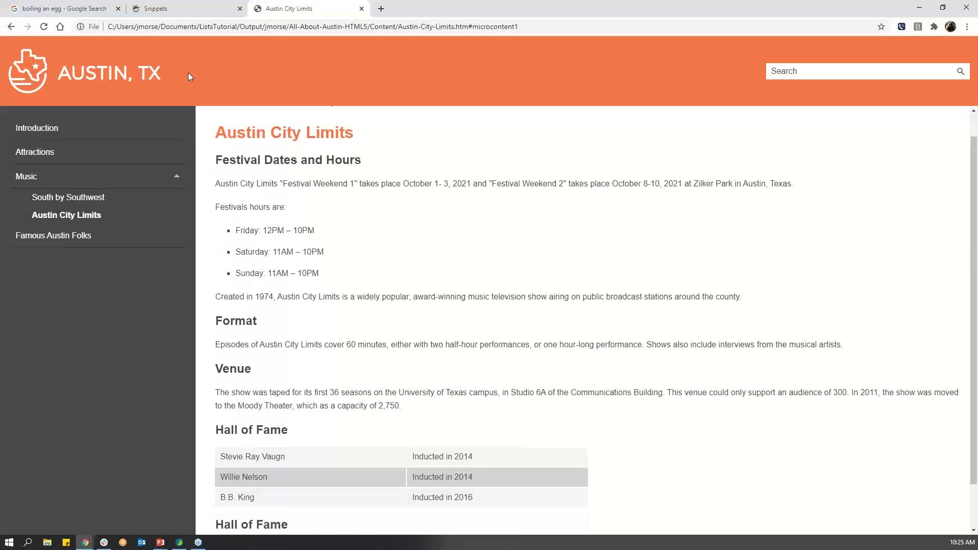
pyautogui.click(12, 27)
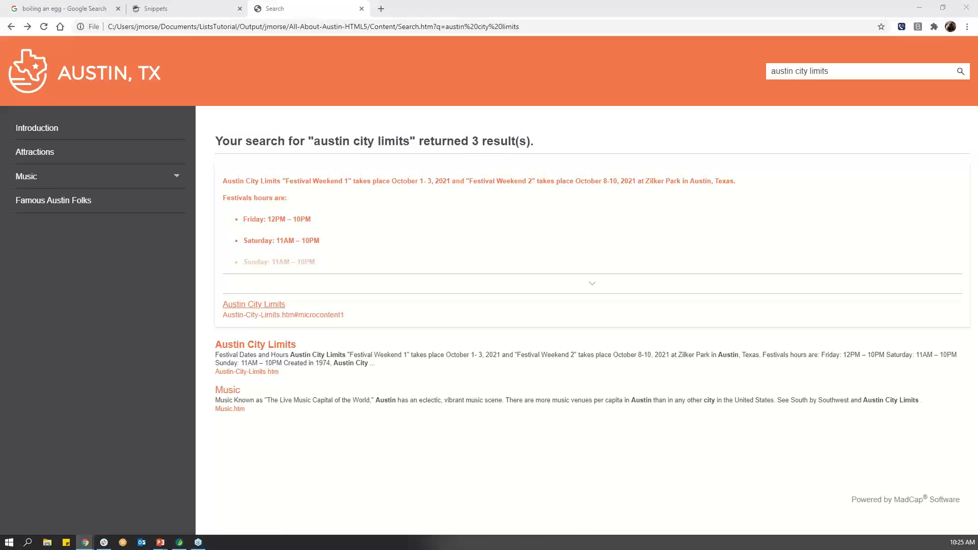
# Switch back to MadCap Flare and show only the Reusable Content Styles in Styles.css
pyautogui.click(184, 531)
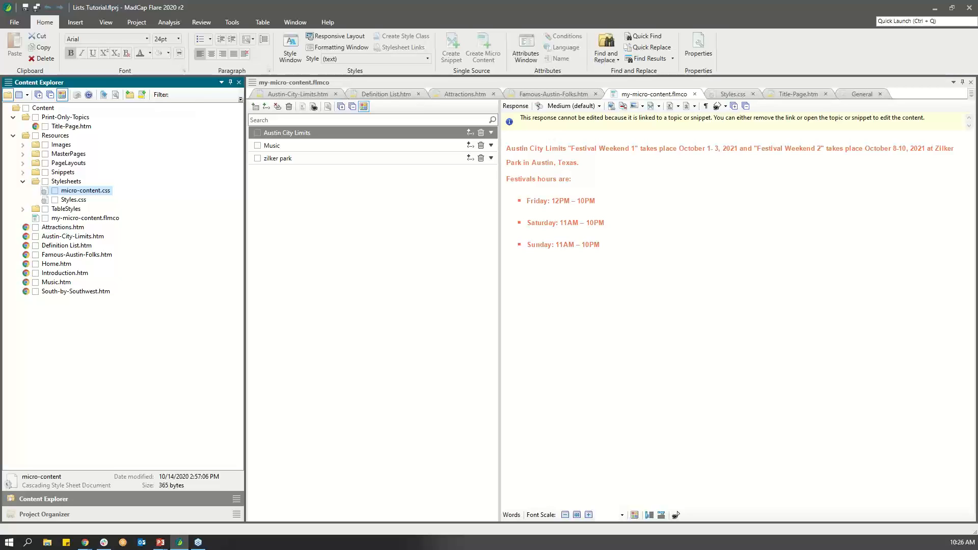
pyautogui.hotkey('alt', 'Tab')
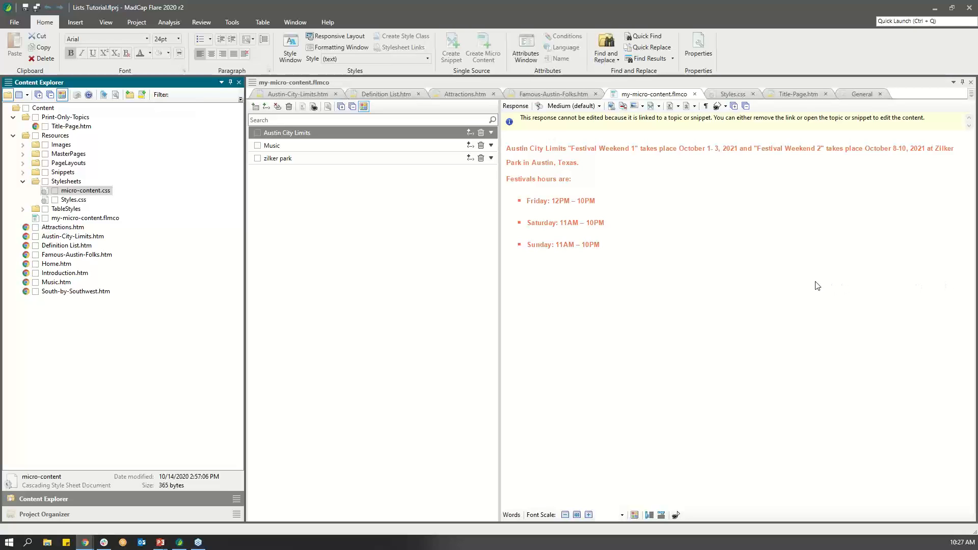
pyautogui.click(729, 95)
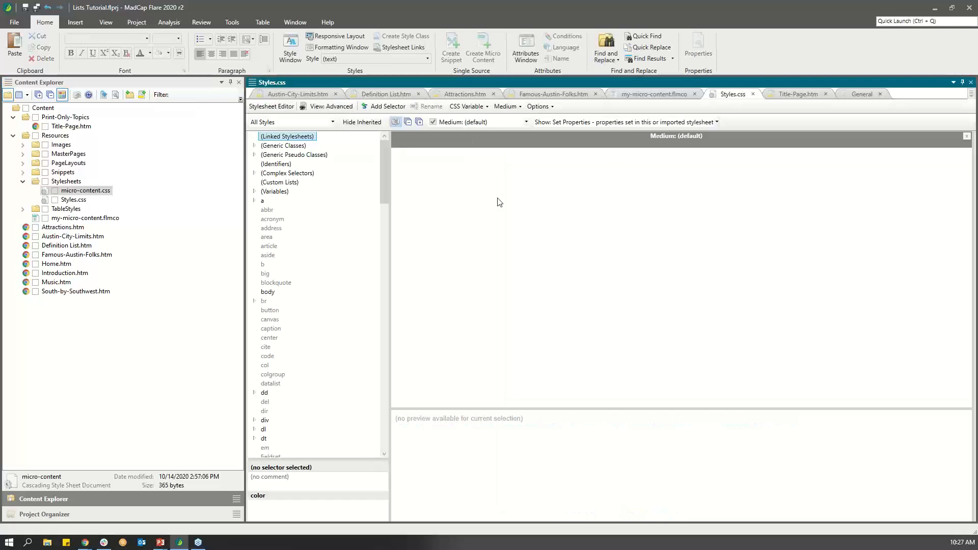
pyautogui.moveTo(384, 168); pyautogui.dragTo(384, 197)
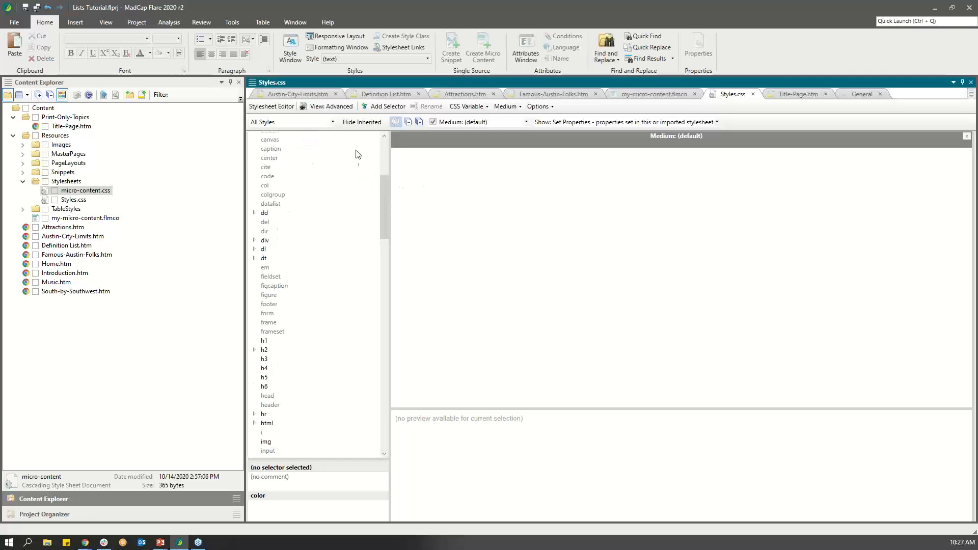
pyautogui.click(334, 121)
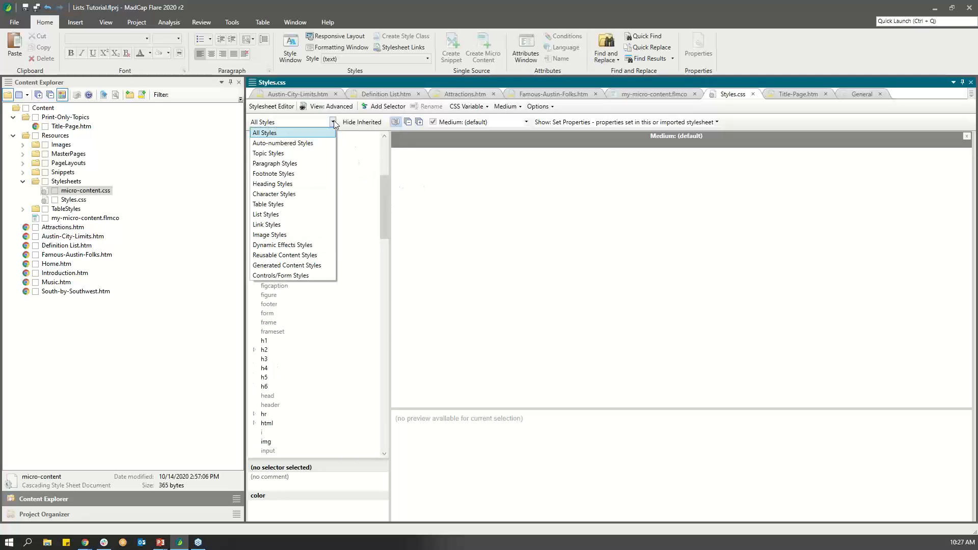
pyautogui.click(312, 255)
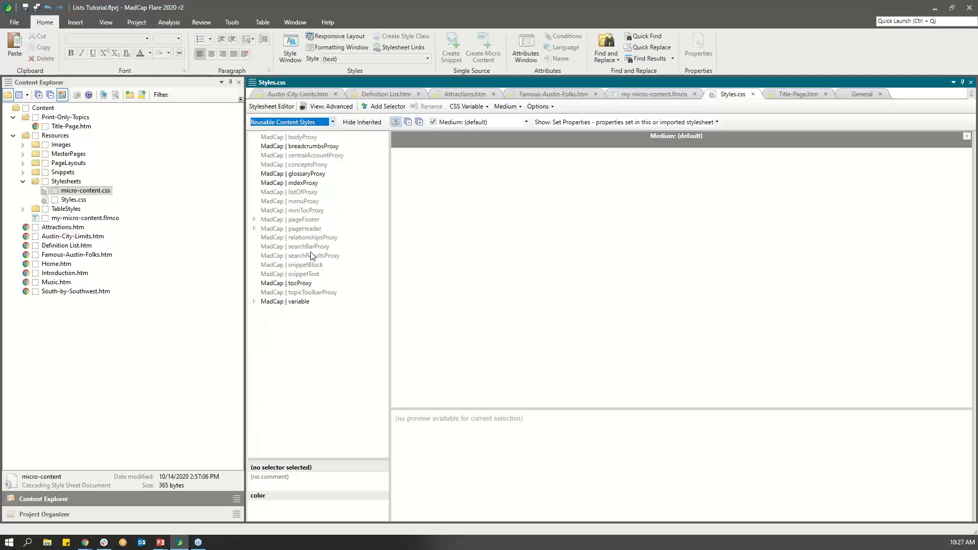
# Examine the color and font-weight properties of the BrandColor class under the MadCap variable style
pyautogui.click(255, 301)
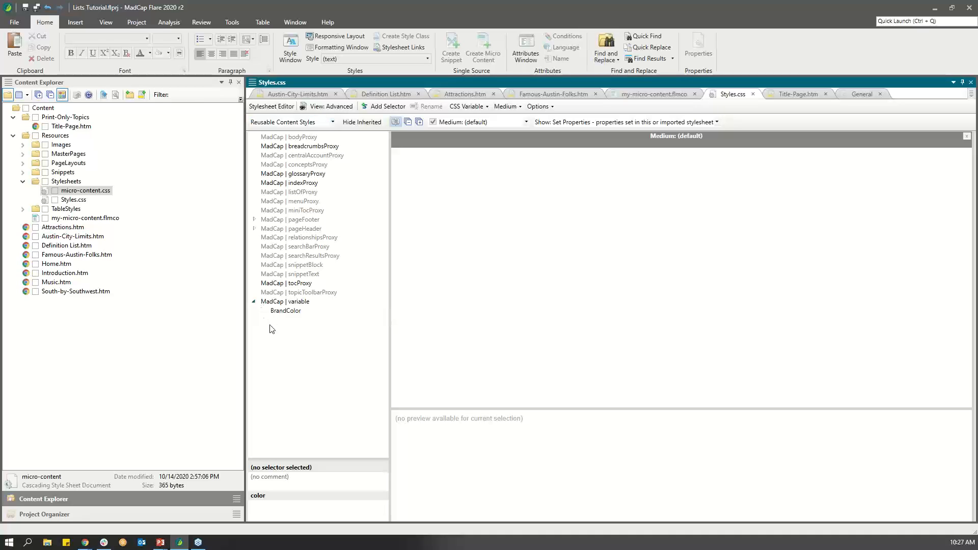
pyautogui.click(298, 313)
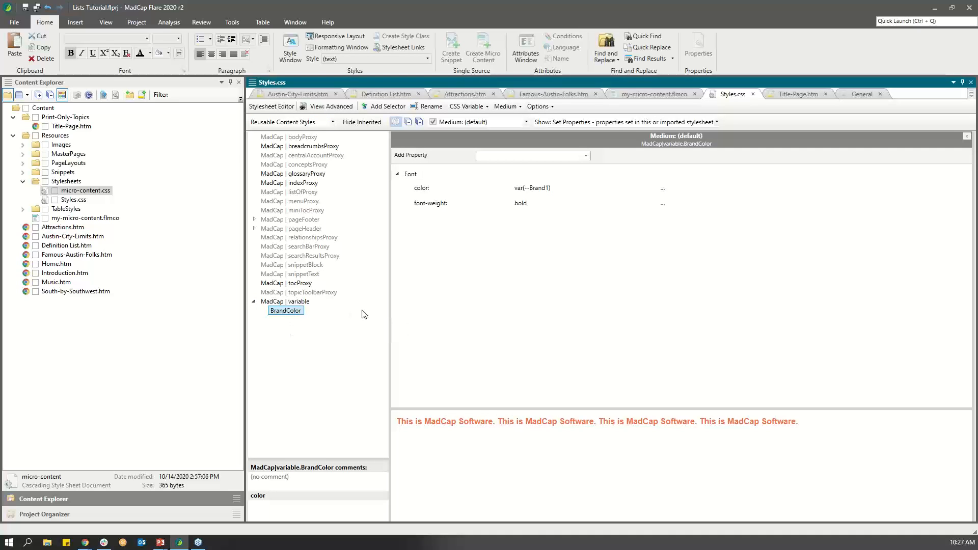
pyautogui.click(530, 188)
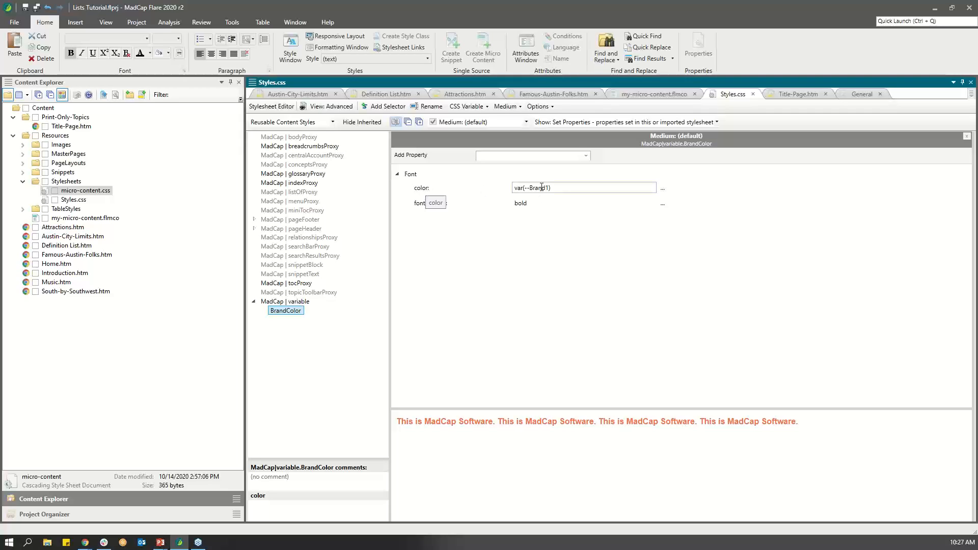
pyautogui.click(522, 203)
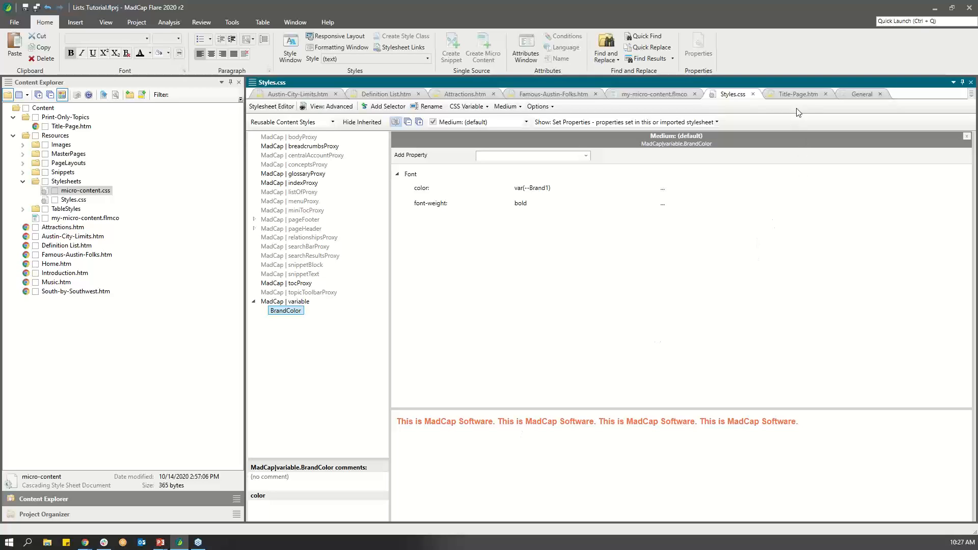
# Open Title-Page.htm and inspect the variables used for its title, version number and publication date
pyautogui.click(798, 95)
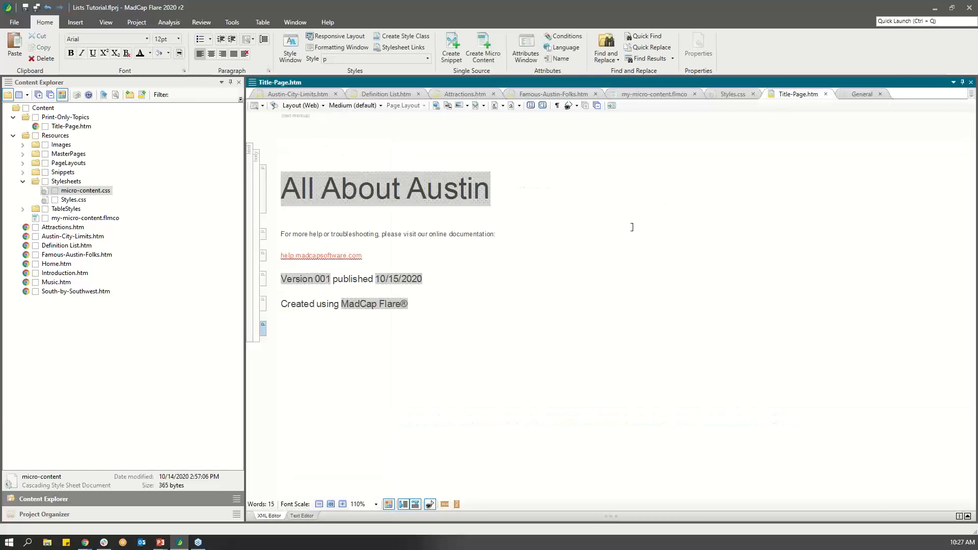
pyautogui.moveTo(411, 198)
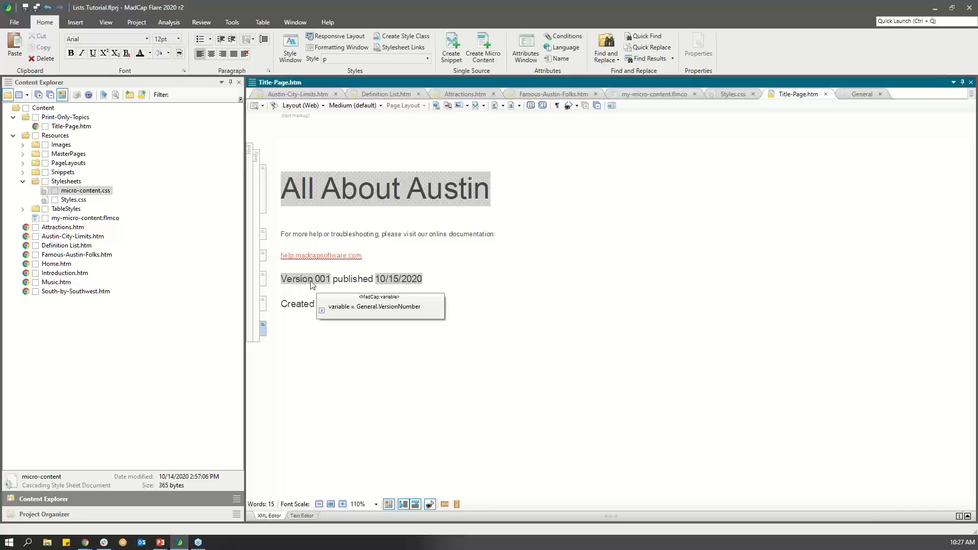
pyautogui.moveTo(464, 235); pyautogui.dragTo(457, 264)
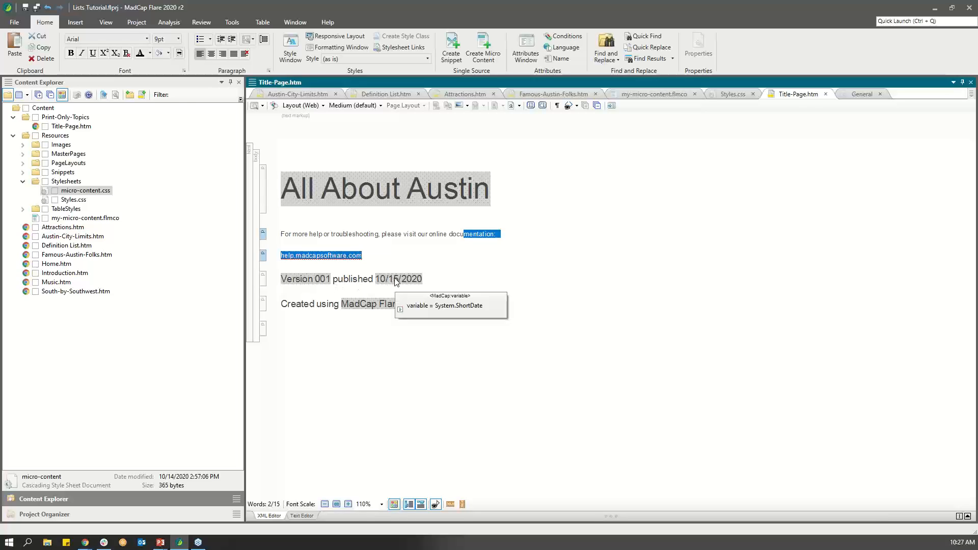
pyautogui.click(476, 275)
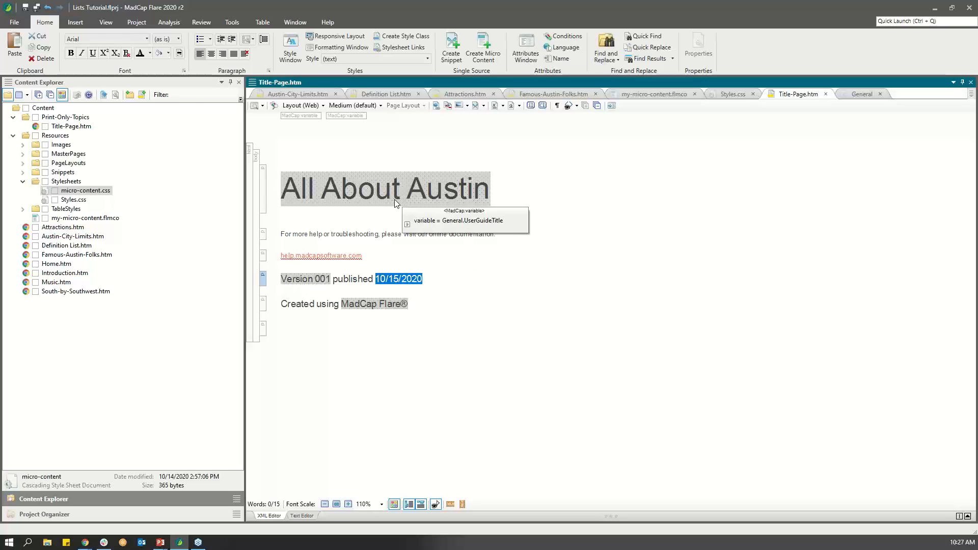
# Apply the MadCap:variable.BrandColor style to the All About Austin title variable on the title page
pyautogui.click(408, 194)
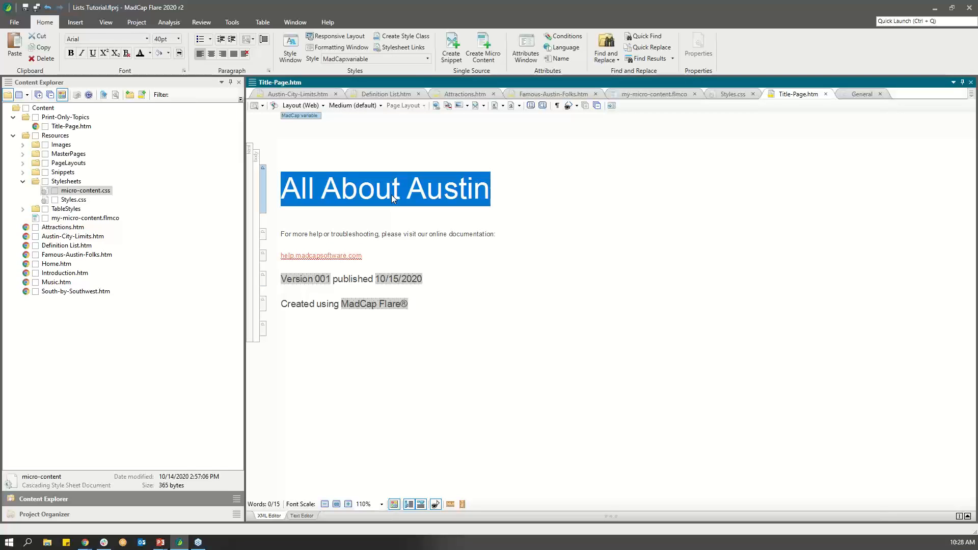
pyautogui.click(428, 59)
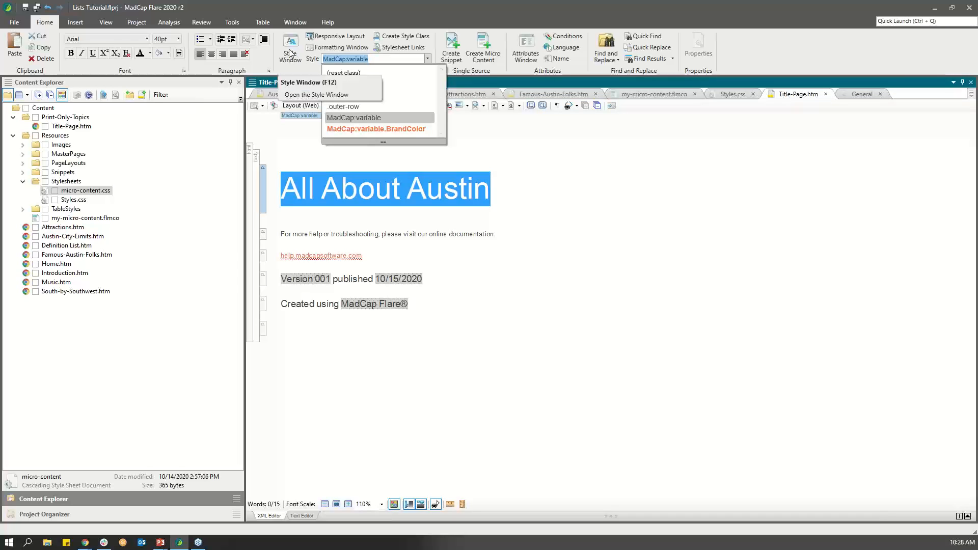
pyautogui.click(417, 131)
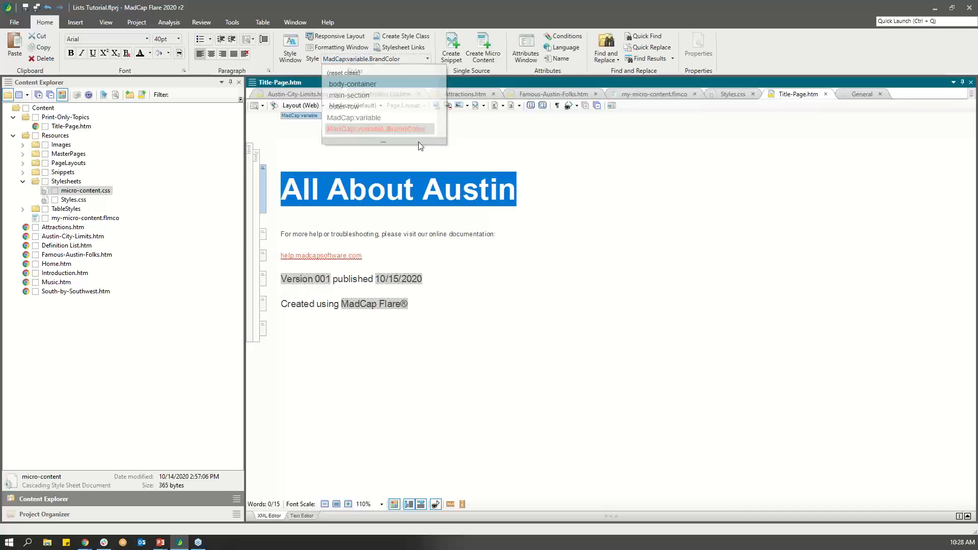
pyautogui.click(472, 237)
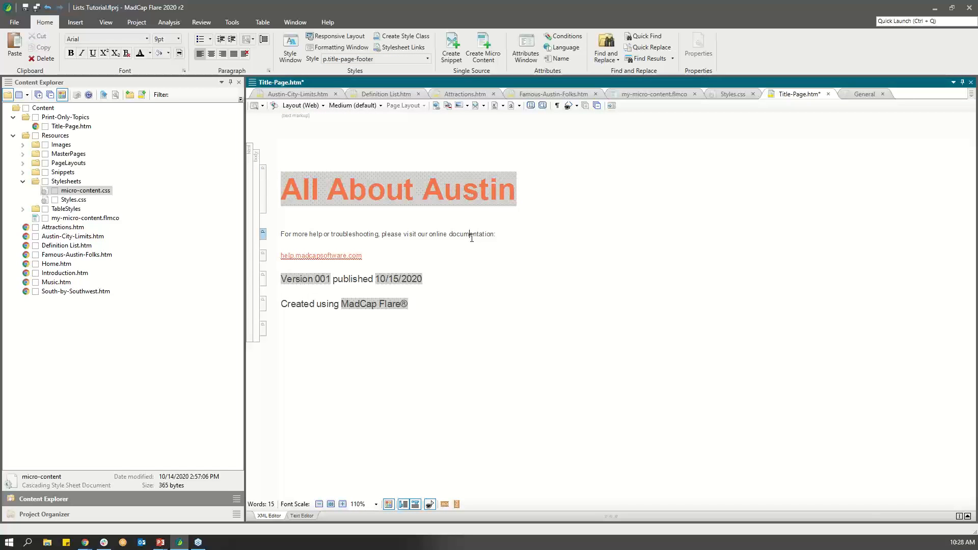
# Apply the MadCap:variable.BrandColor style to the version number variable on the title page
pyautogui.click(306, 280)
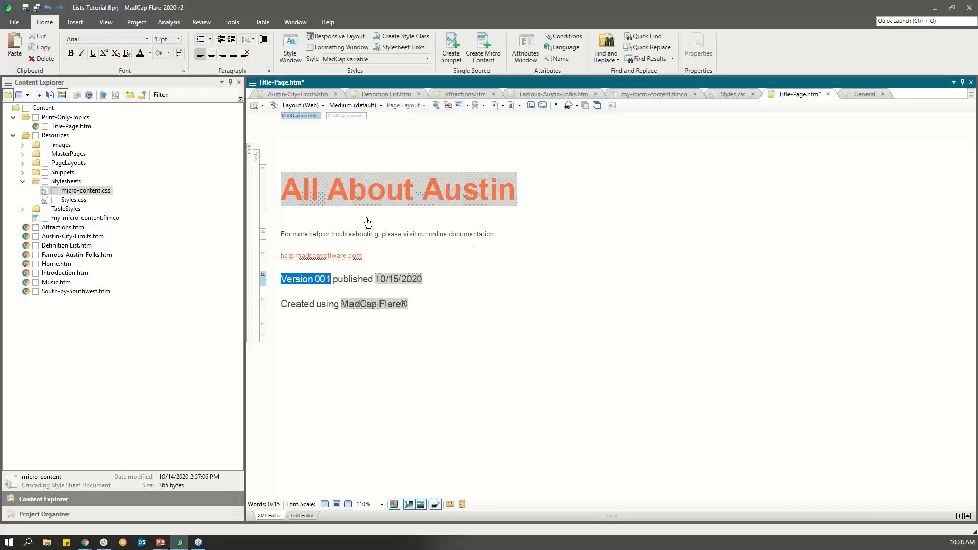
pyautogui.click(428, 59)
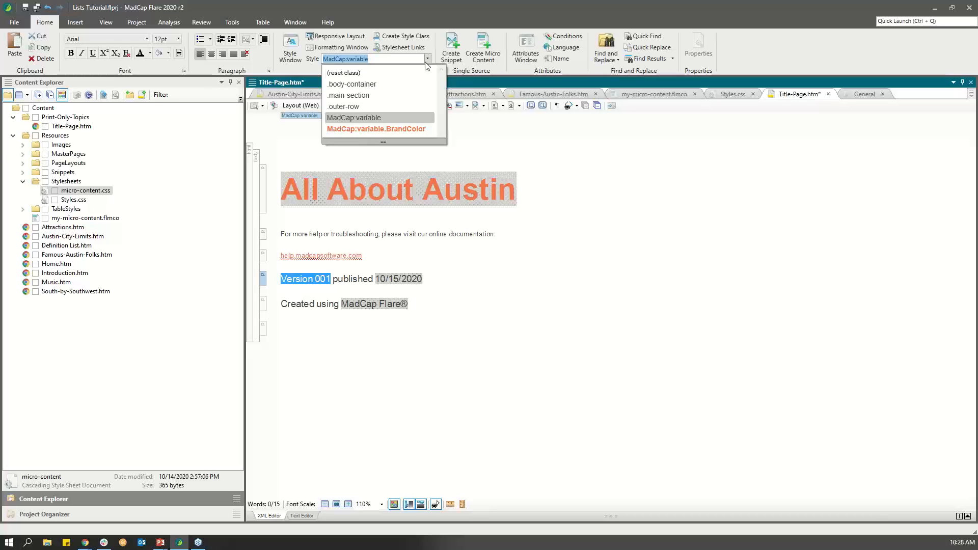
pyautogui.click(404, 129)
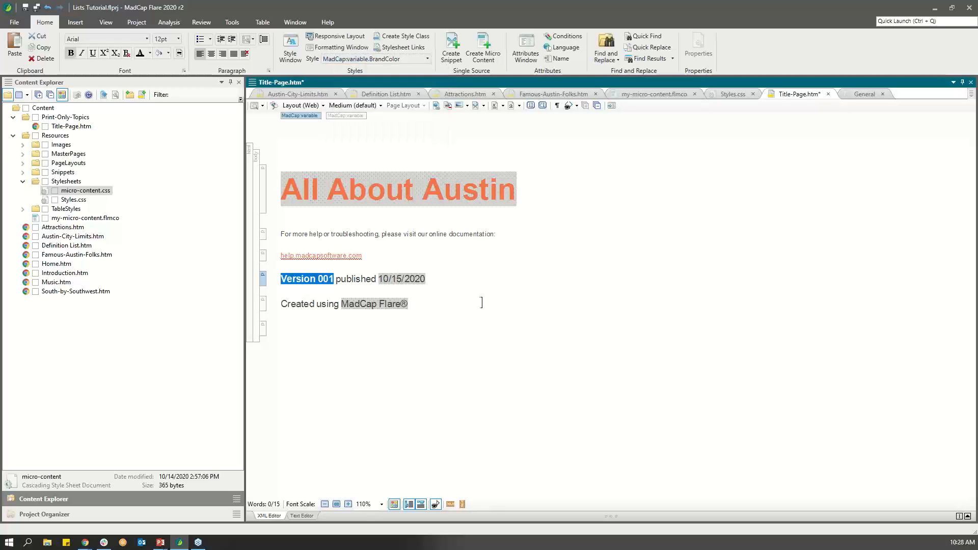
# Apply the MadCap:variable.BrandColor style to the publication date variable and save Title-Page.htm
pyautogui.click(415, 279)
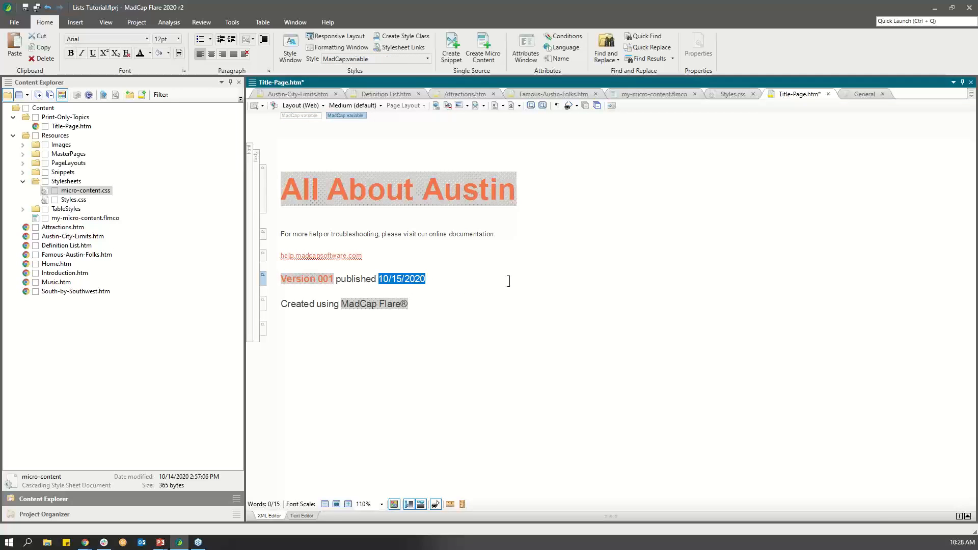
pyautogui.click(428, 59)
pyautogui.click(414, 129)
pyautogui.click(480, 284)
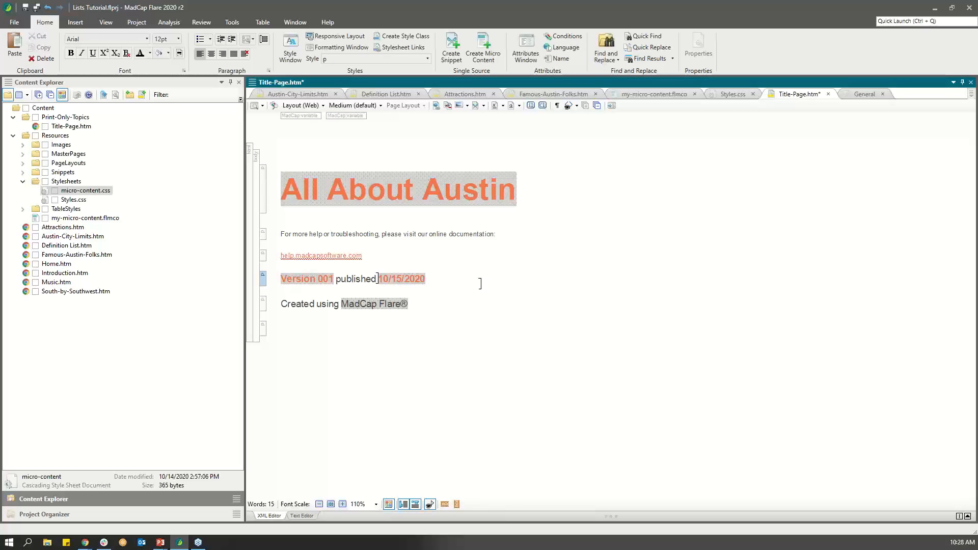
pyautogui.hotkey('ctrl', 's')
# Open the style of the General variable set's ProductName variable for editing in Styles.css
pyautogui.click(862, 95)
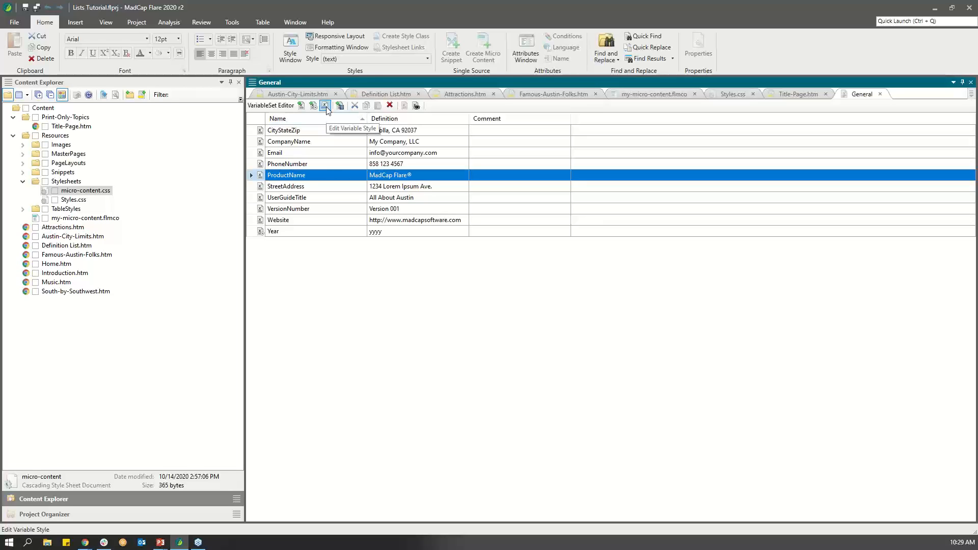
pyautogui.rightClick(324, 179)
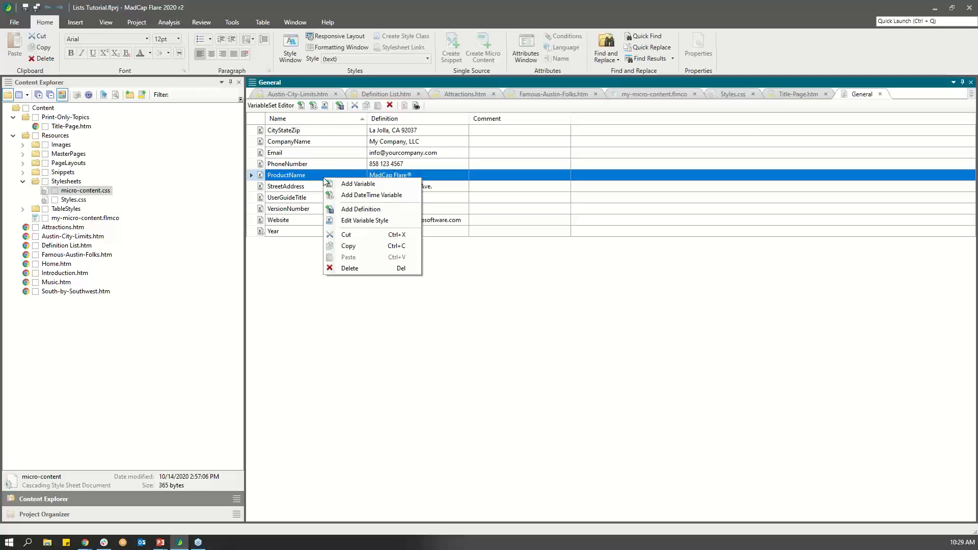
pyautogui.click(393, 225)
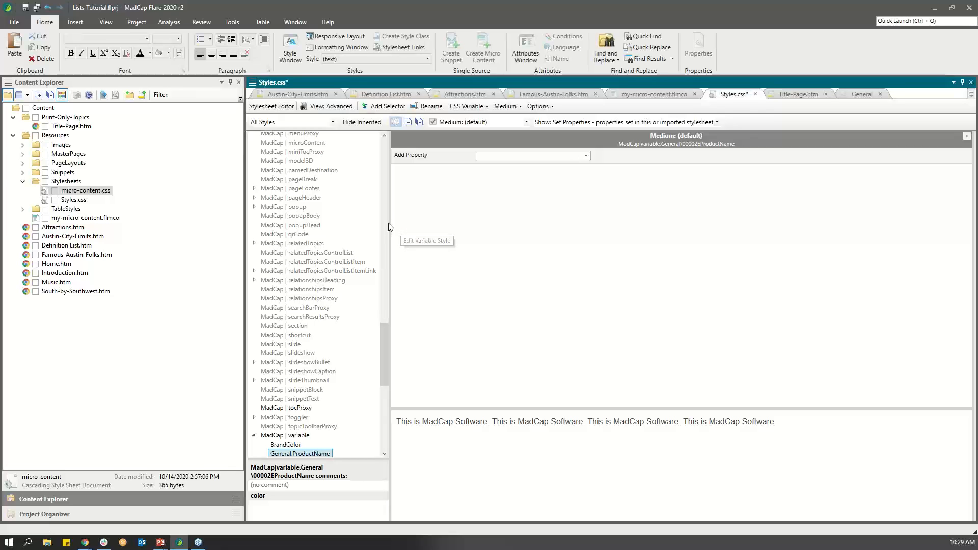
pyautogui.scroll(-5, 386, 332)
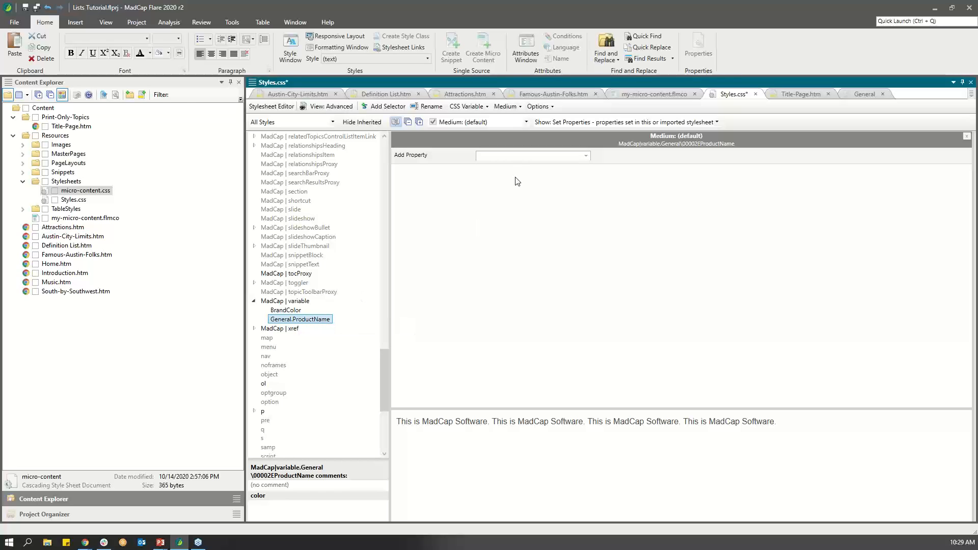
# Give the General.ProductName variable style the color #2e8b57, save Styles.css, and check the product name variable in Title-Page.htm
pyautogui.click(518, 155)
pyautogui.write('color')
pyautogui.press('Return')
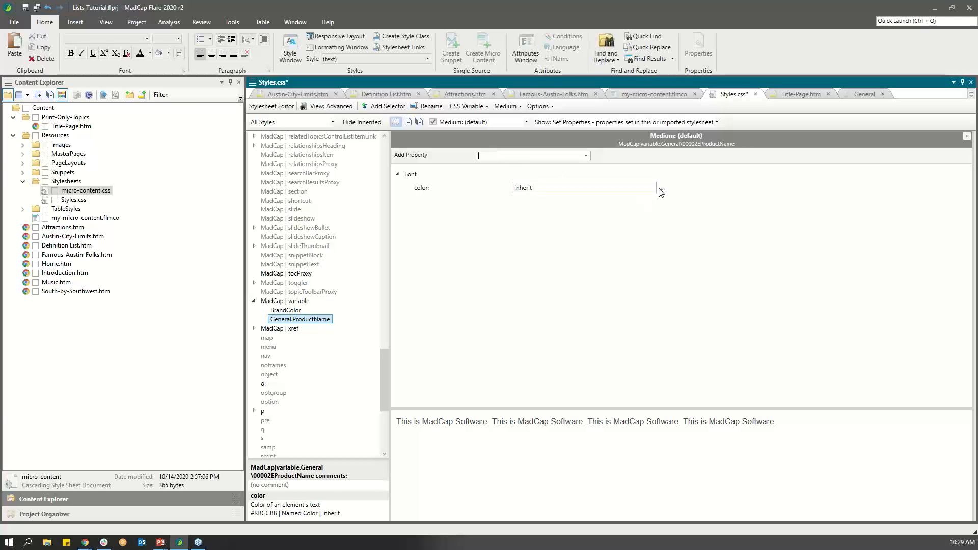
pyautogui.click(663, 189)
pyautogui.click(689, 197)
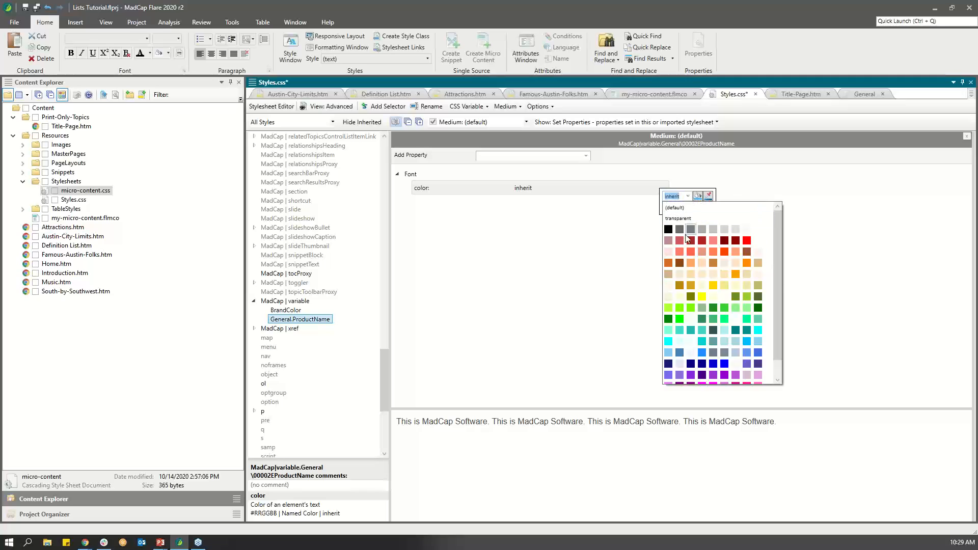
pyautogui.click(701, 319)
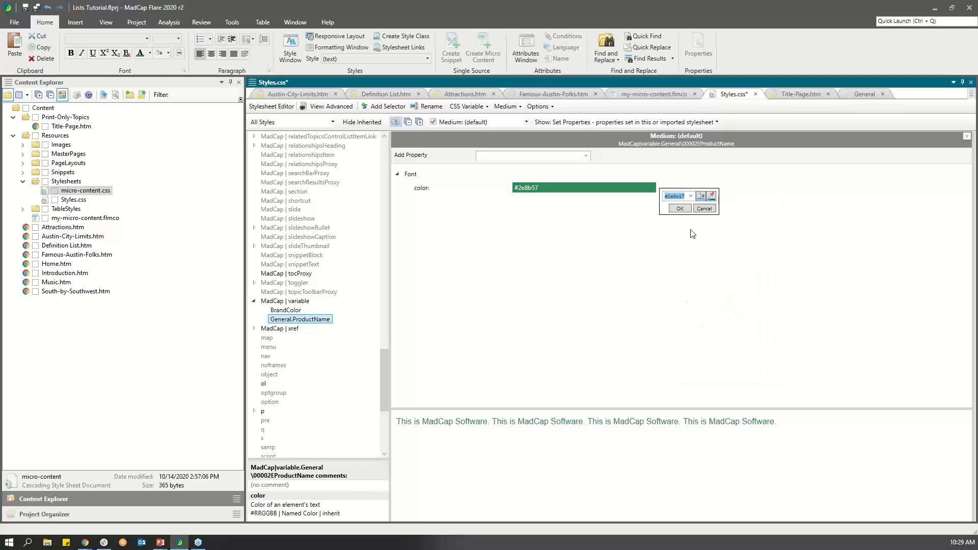
pyautogui.click(682, 209)
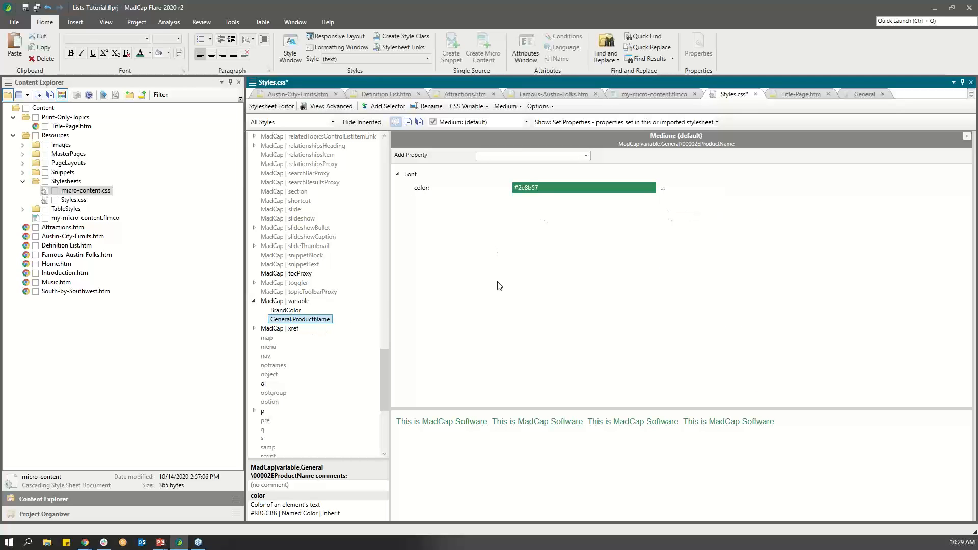
pyautogui.hotkey('ctrl', 's')
pyautogui.click(796, 94)
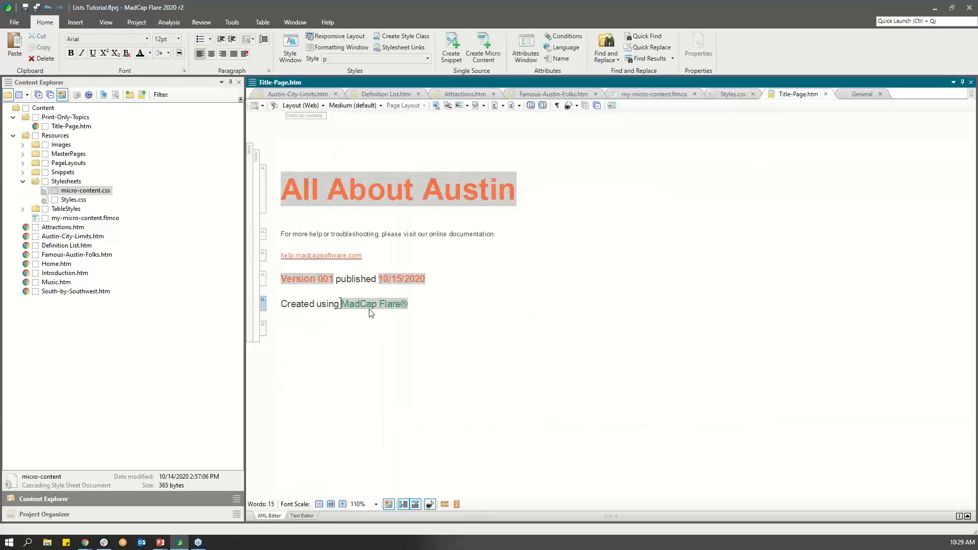
pyautogui.moveTo(368, 314)
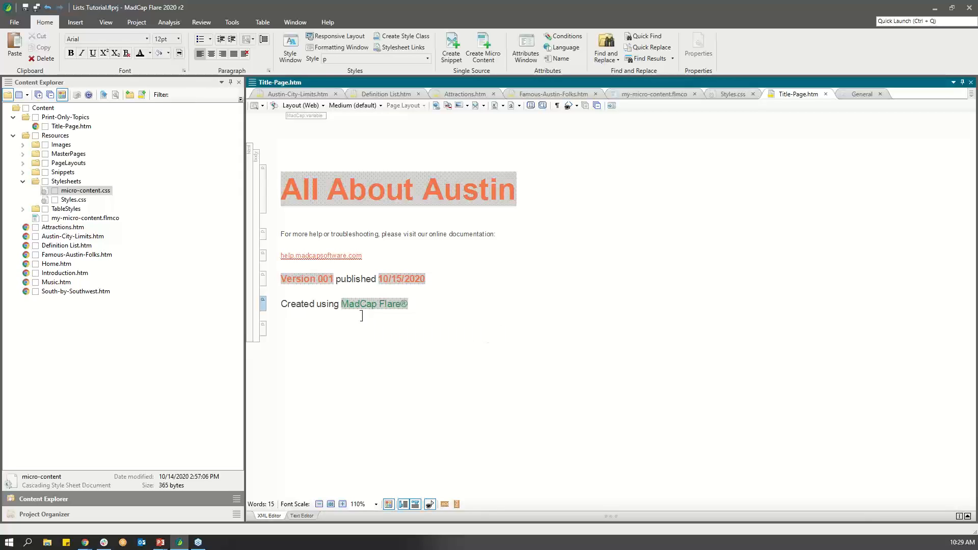
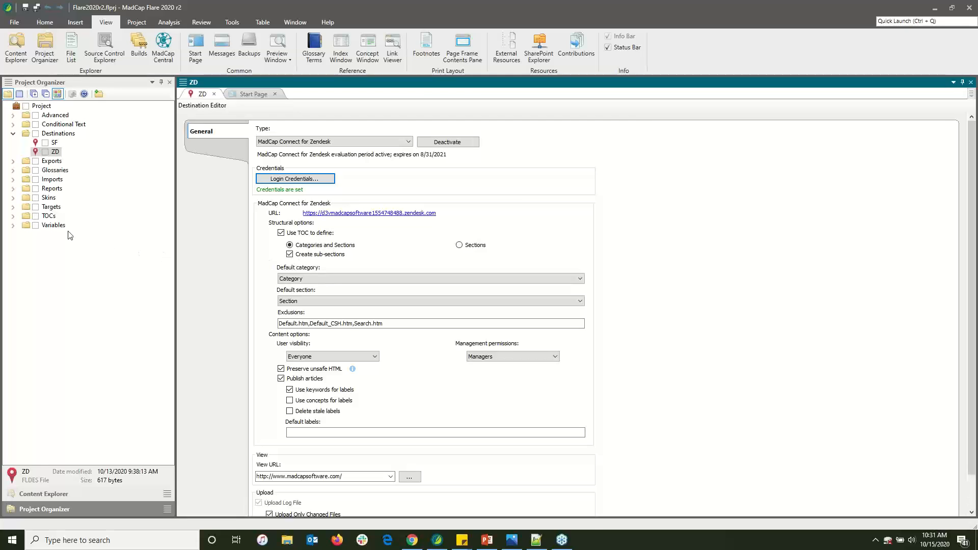
# Open ZD-TOC in the Flare2020r2 project and compare its Texas hierarchy side by side with the published Zendesk Music section
pyautogui.click(14, 217)
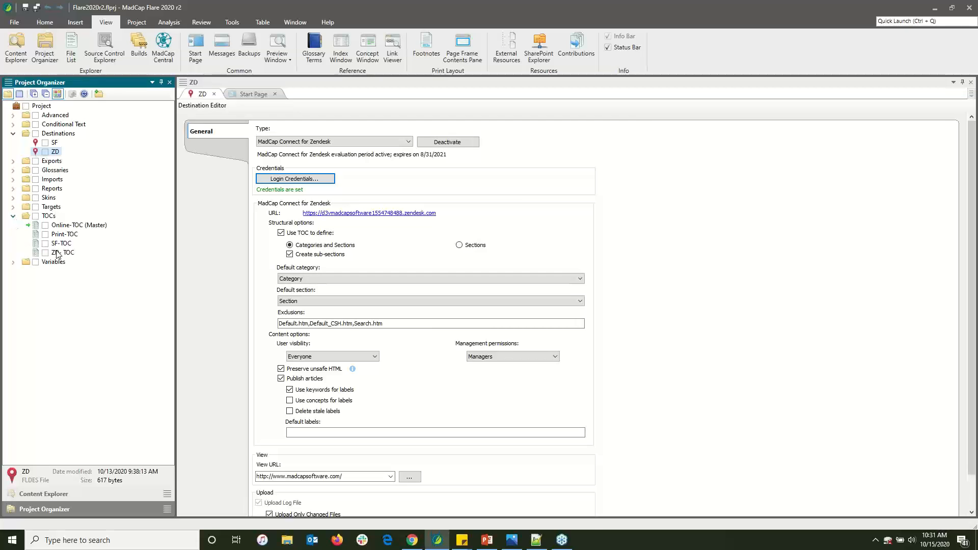
pyautogui.click(61, 254)
pyautogui.doubleClick(61, 254)
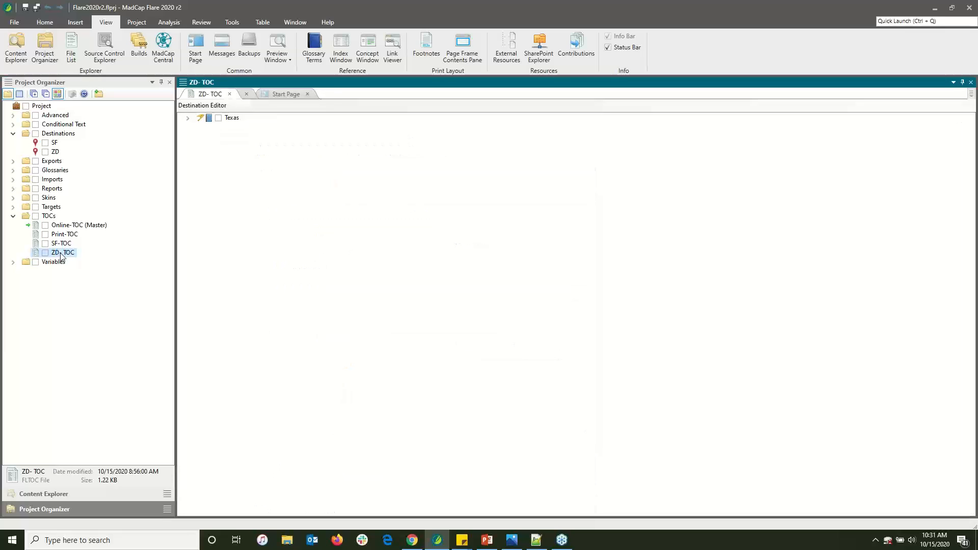
pyautogui.click(305, 106)
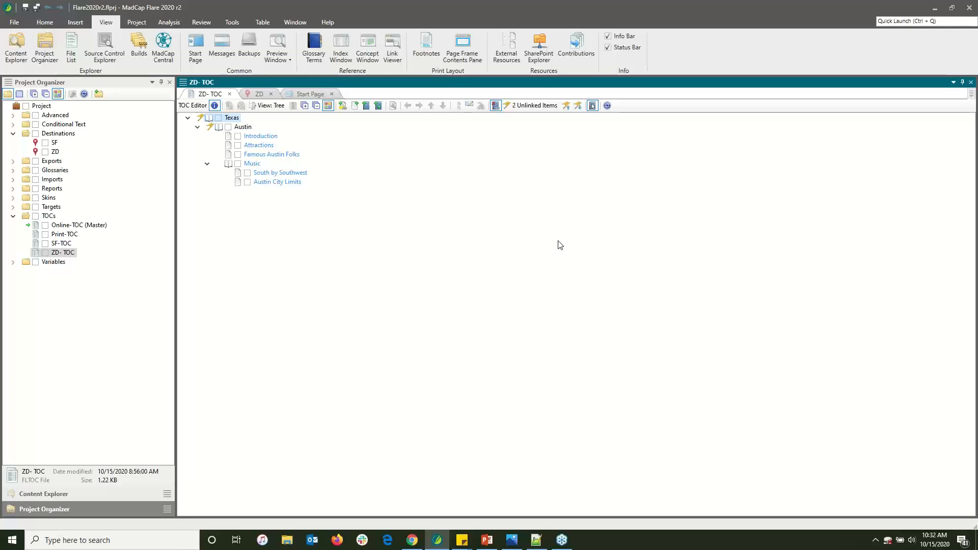
pyautogui.press('super+Left')
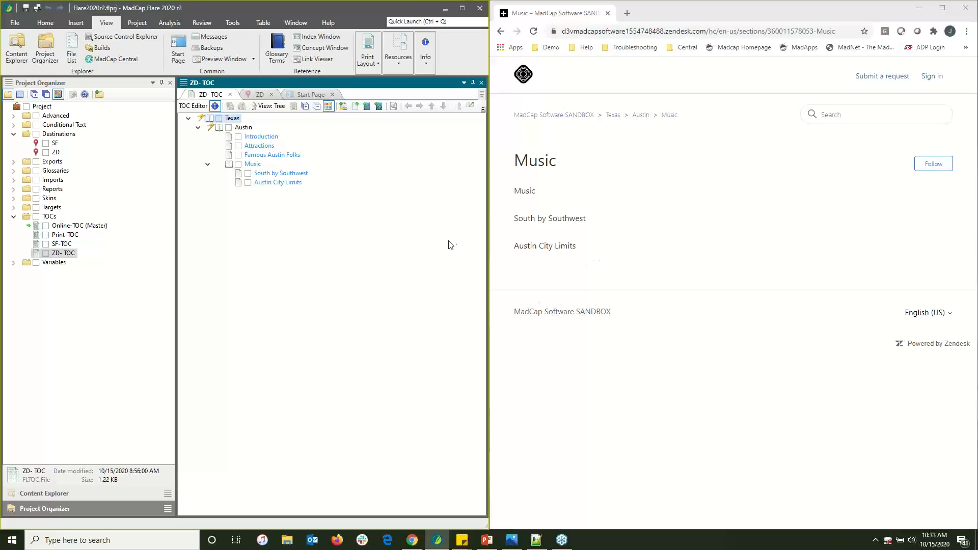
pyautogui.click(463, 8)
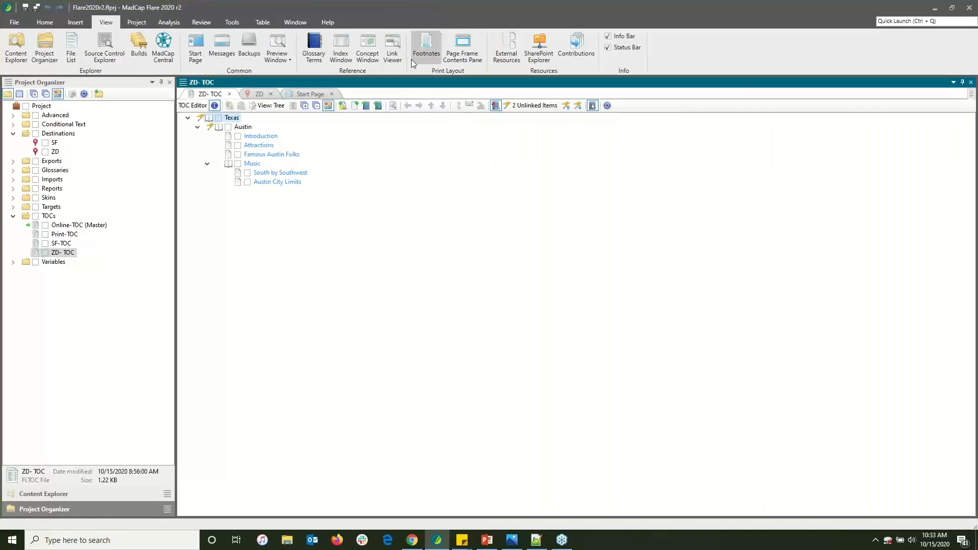
# Open the SF destination and set its Rich Text Field to MadCap Flare
pyautogui.click(55, 142)
pyautogui.doubleClick(55, 142)
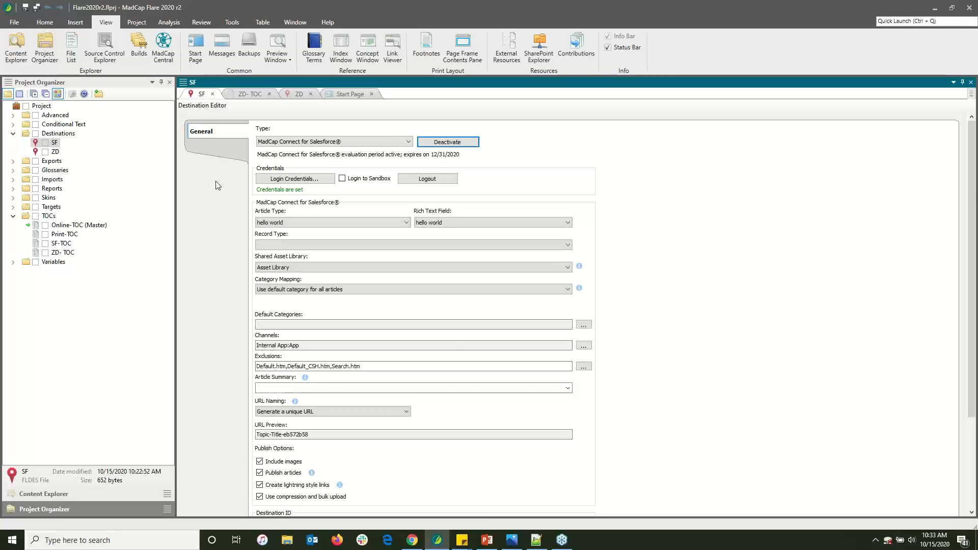
pyautogui.click(467, 224)
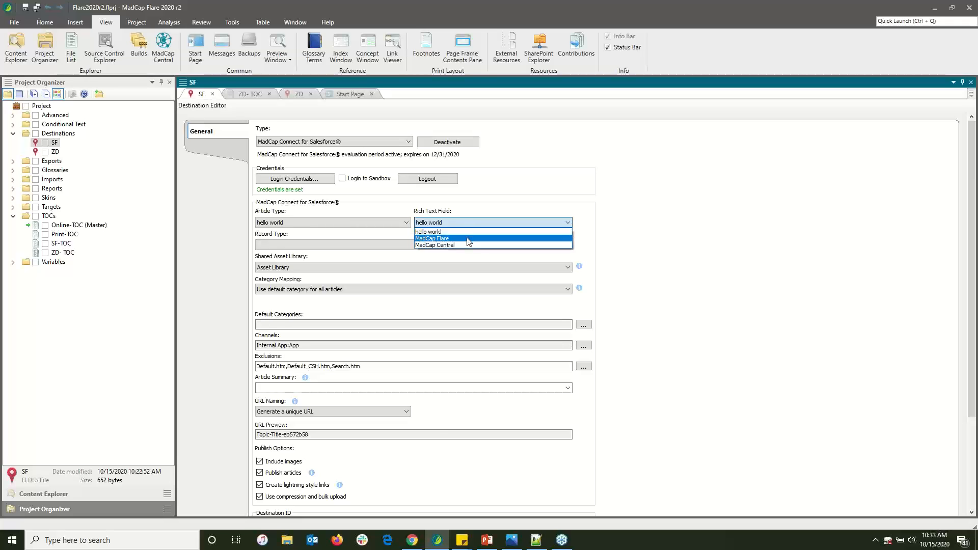
pyautogui.click(469, 238)
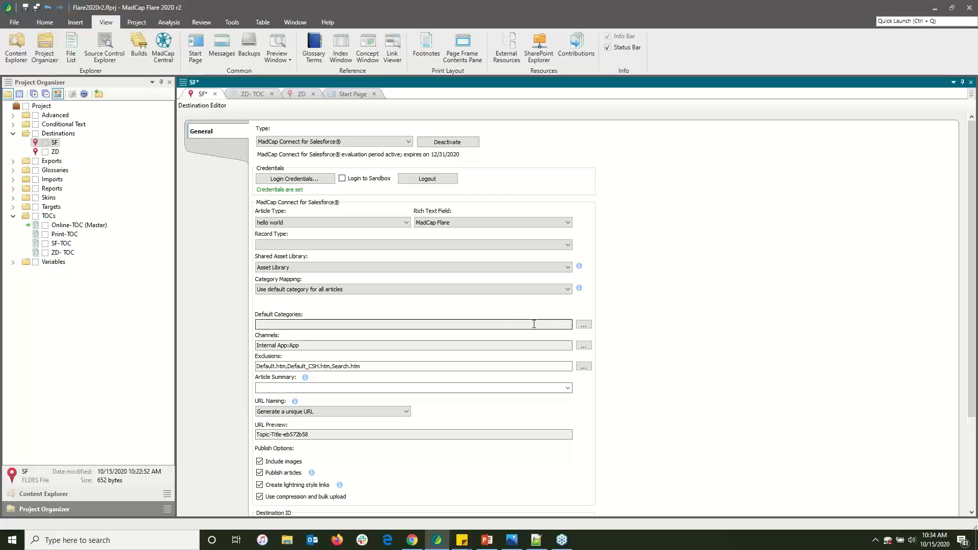
# Review the Texas group's default categories without selecting any, and set Category Mapping to "Use TOC to map to matching category names"
pyautogui.click(583, 325)
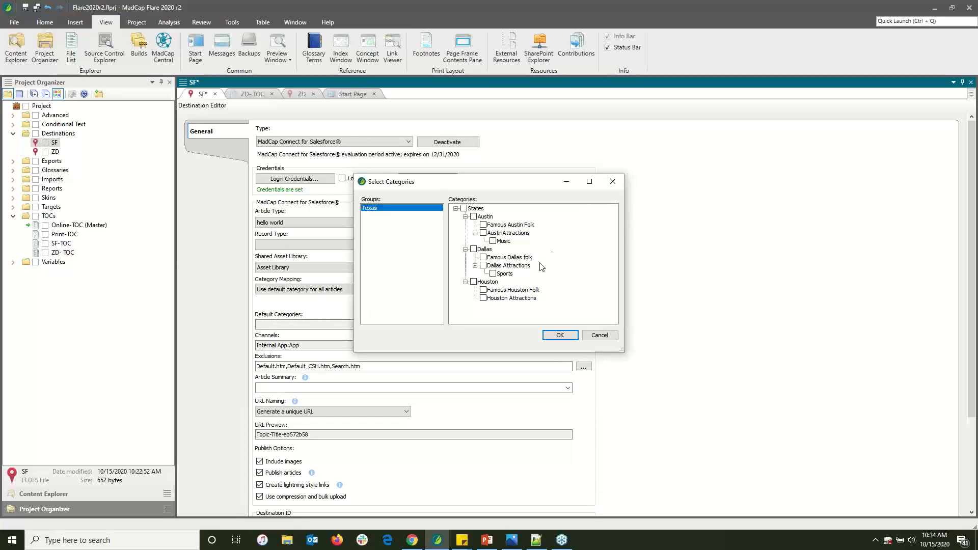
pyautogui.click(613, 181)
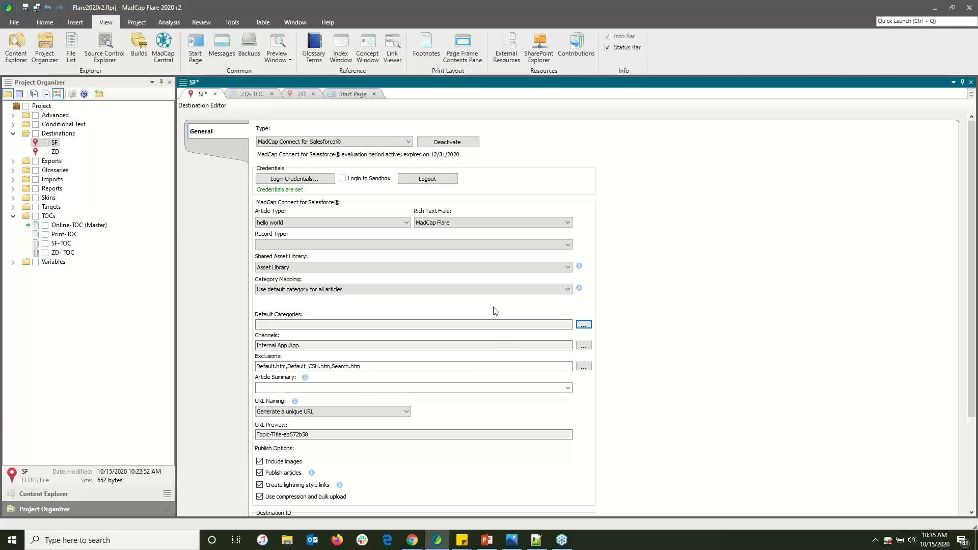
pyautogui.click(475, 291)
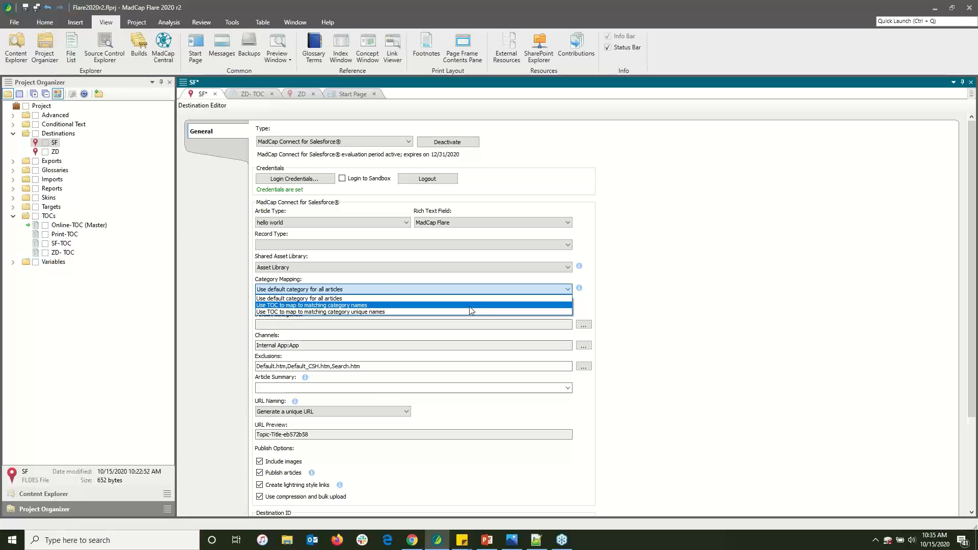
pyautogui.click(469, 307)
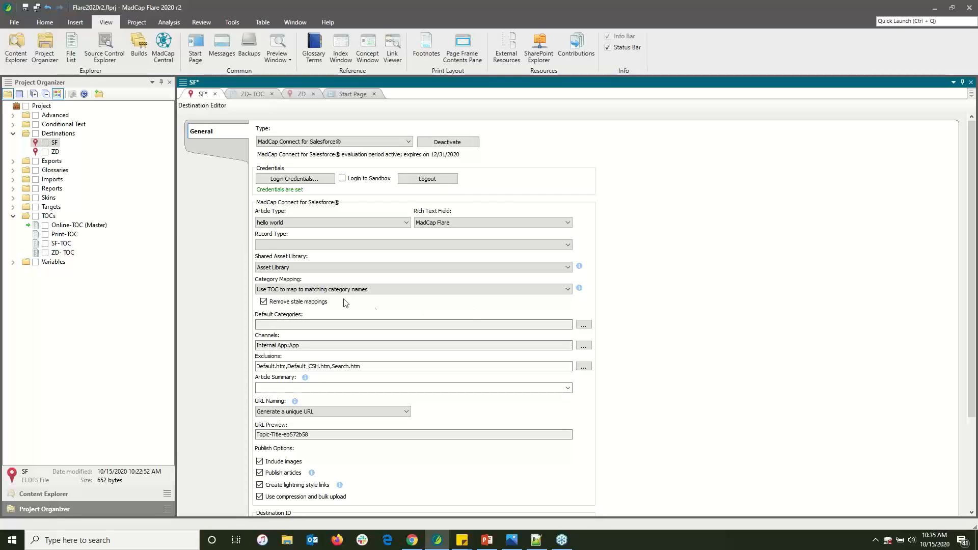
# Open SF-TOC and examine the Texas structure by expanding States, Austin, Austin Attractions, Music, Dallas and Dallas Attractions
pyautogui.doubleClick(61, 244)
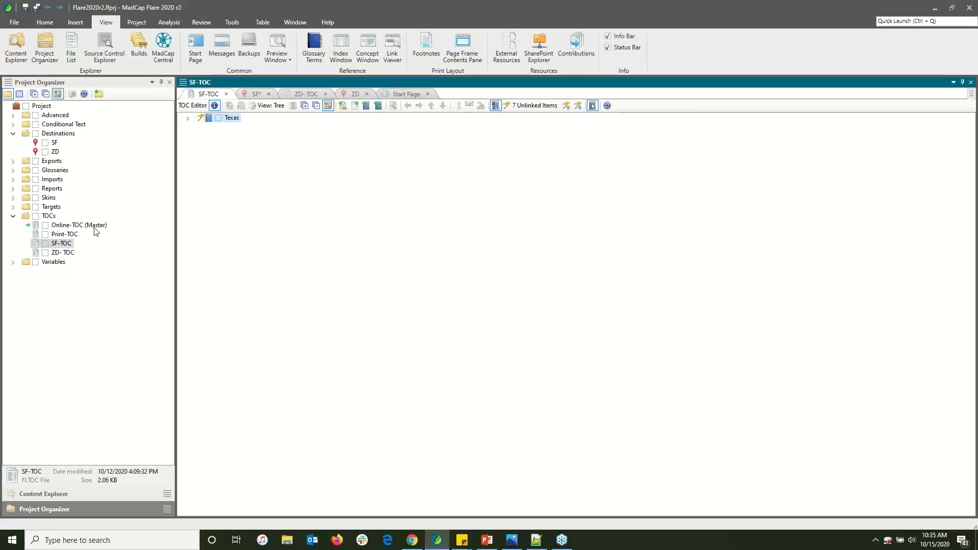
pyautogui.click(188, 118)
pyautogui.click(197, 126)
pyautogui.click(207, 136)
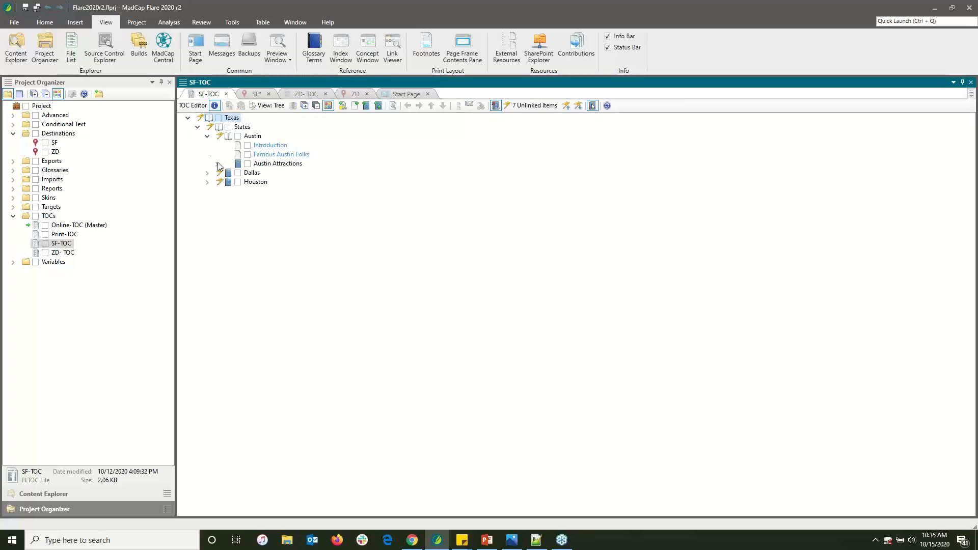
pyautogui.click(217, 163)
pyautogui.click(226, 182)
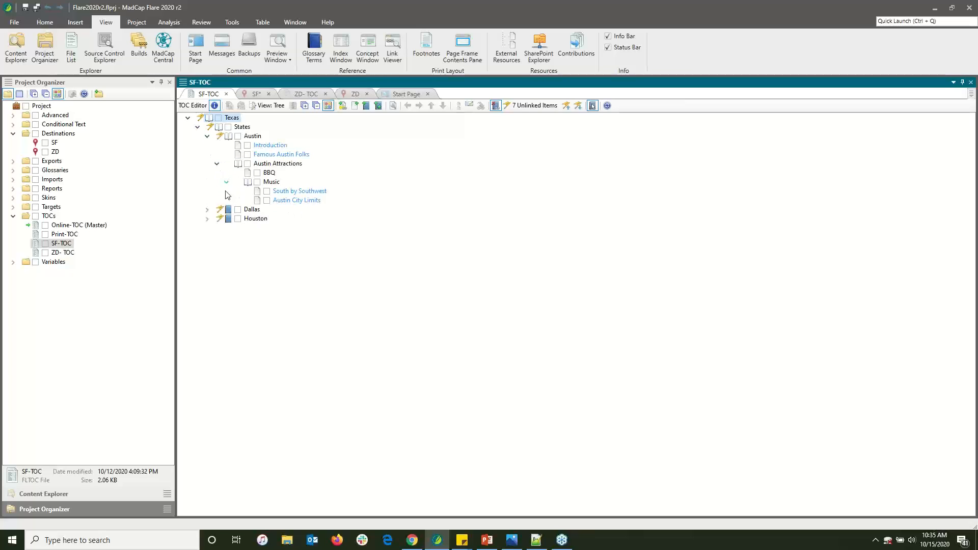
pyautogui.click(207, 210)
pyautogui.click(216, 228)
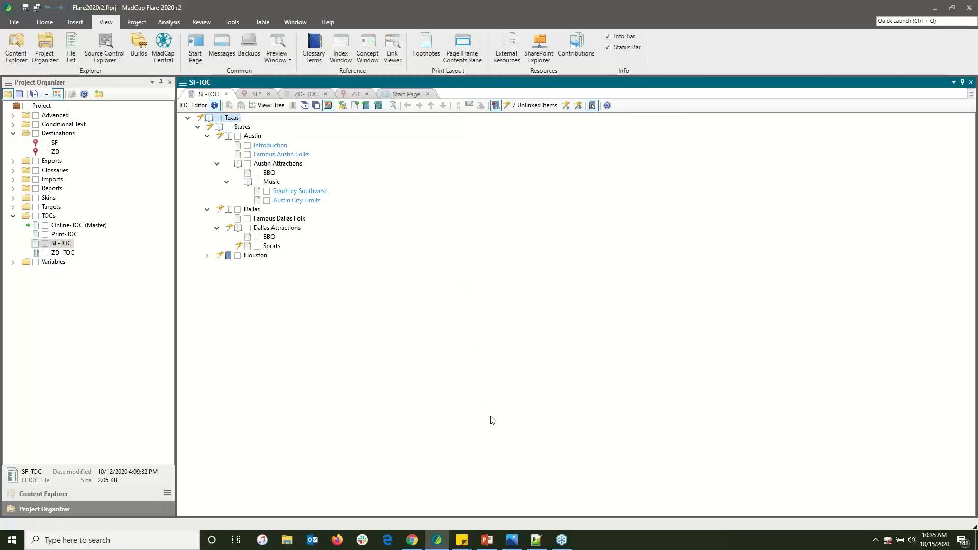
# Switch to sfcategory.png in Photos and compare the Salesforce categories in Texas with the SF-TOC entries
pyautogui.click(511, 540)
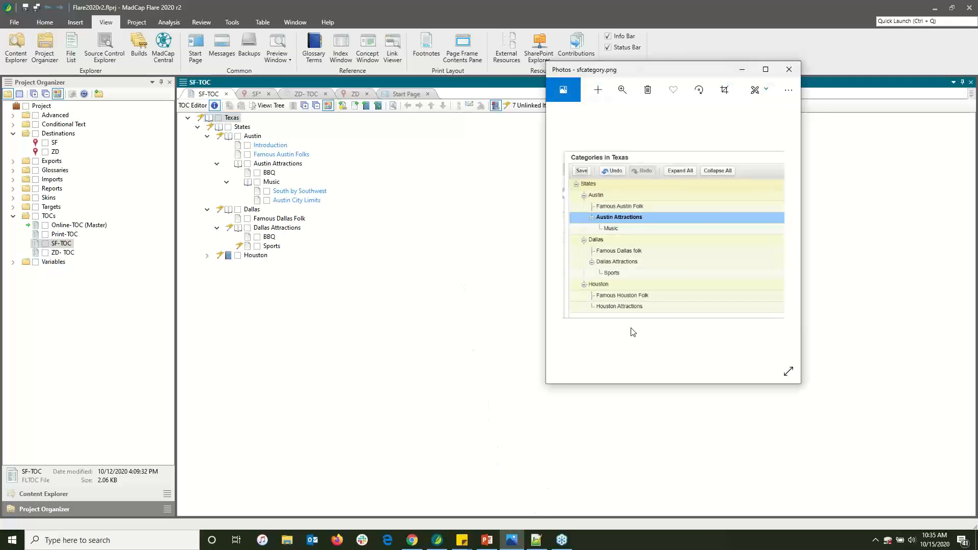
pyautogui.moveTo(653, 68); pyautogui.dragTo(492, 46)
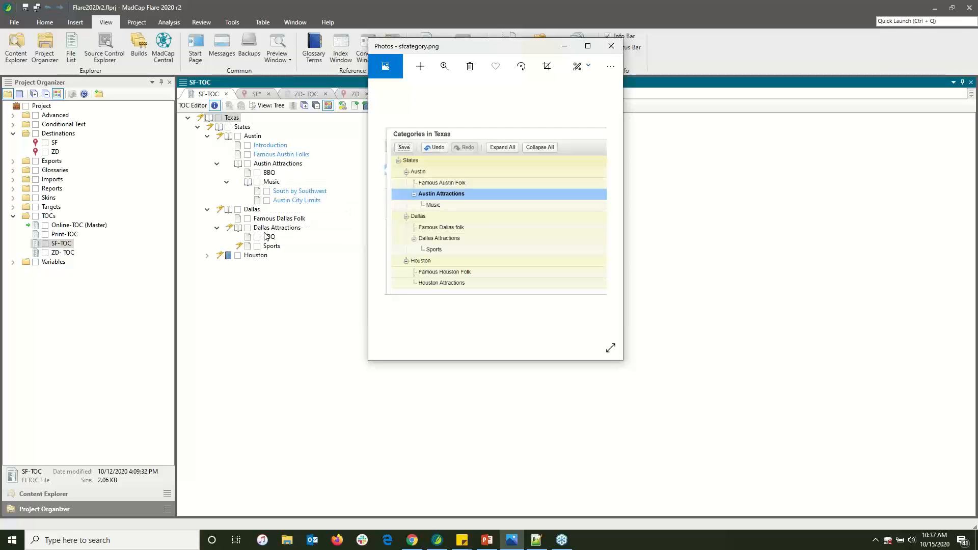
pyautogui.click(299, 249)
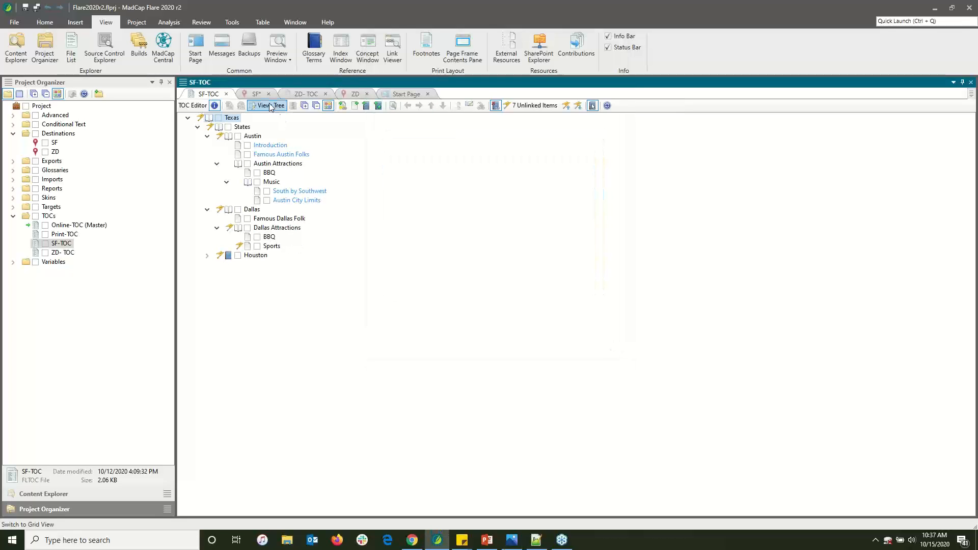
# Set the SF destination's Category Mapping to "Use TOC to map to matching category unique names"
pyautogui.click(254, 94)
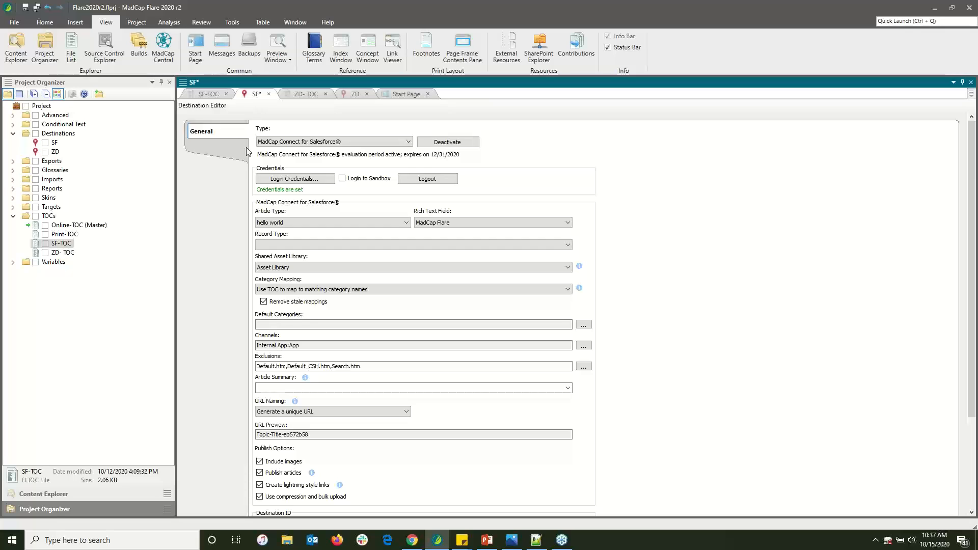
pyautogui.click(298, 289)
pyautogui.click(299, 312)
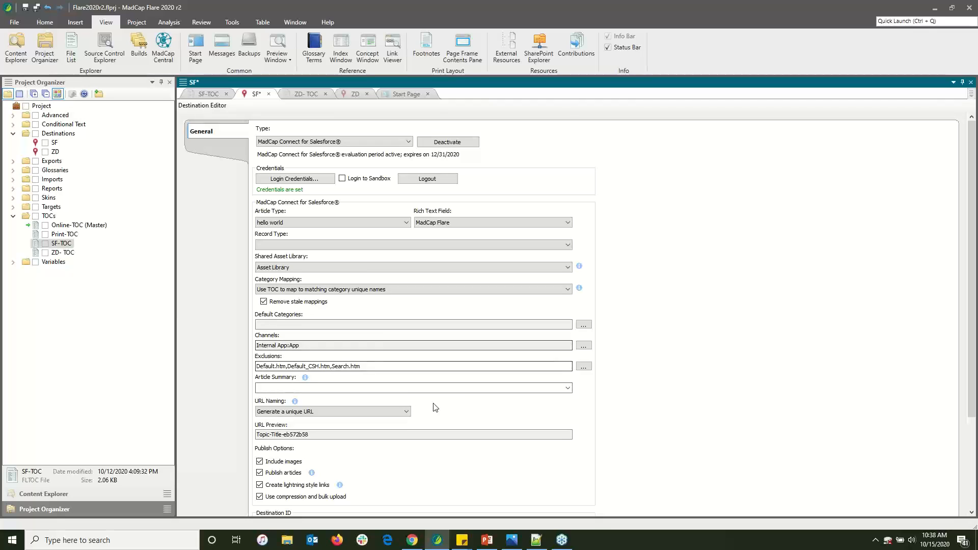
# Set the SF destination's URL Naming to "Use CSH identifiers"
pyautogui.scroll(-1, 462, 396)
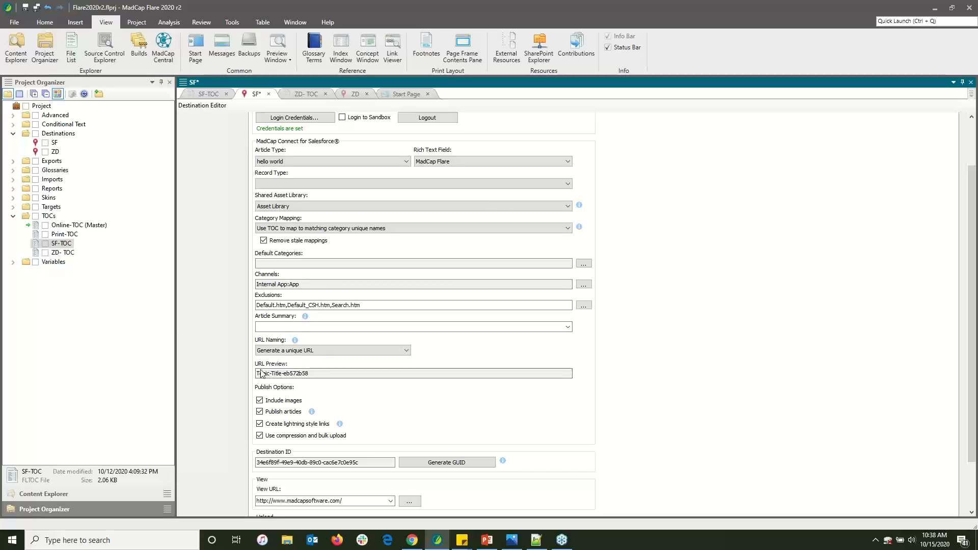
pyautogui.click(278, 353)
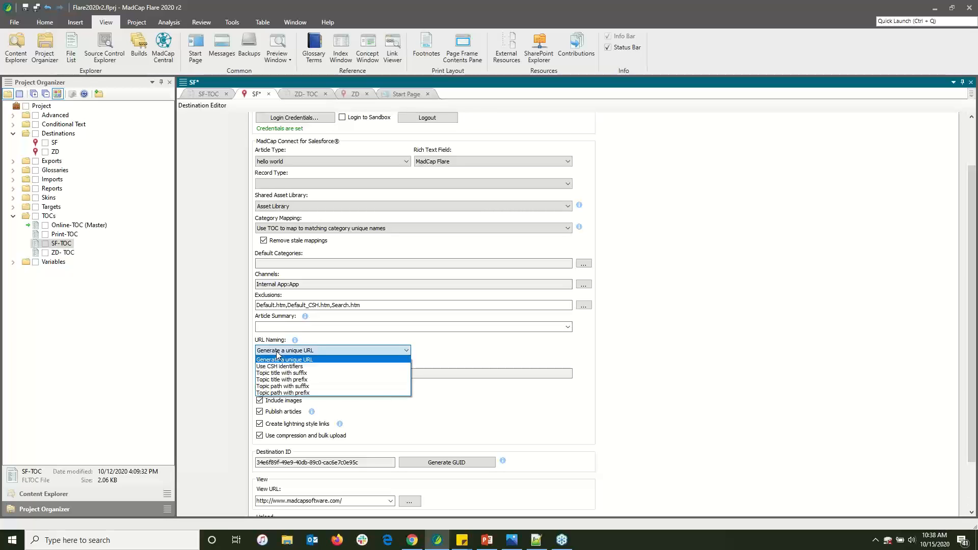
pyautogui.click(279, 367)
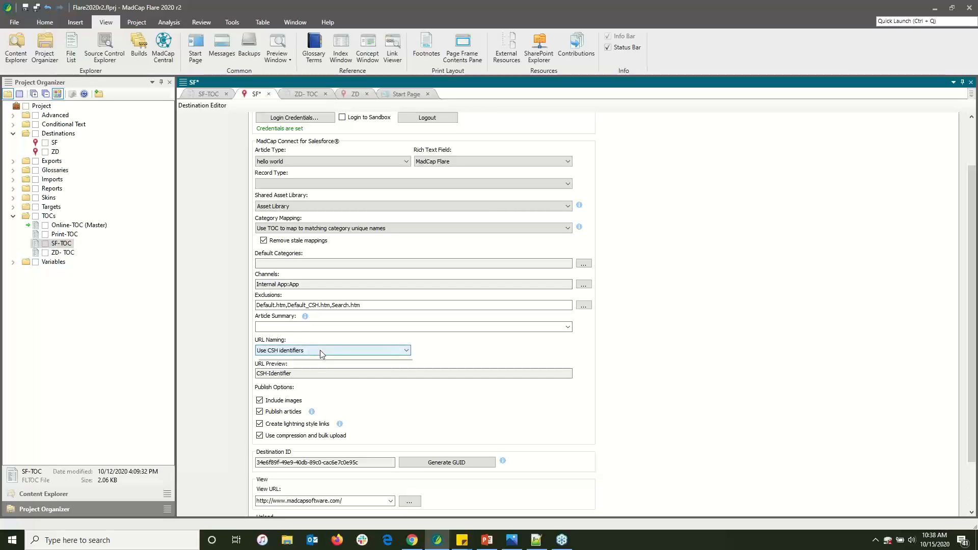
# Set URL Naming to "Topic title with suffix" with the suffix 2020r2, and change the naming option to "Topic title with prefix"
pyautogui.click(323, 352)
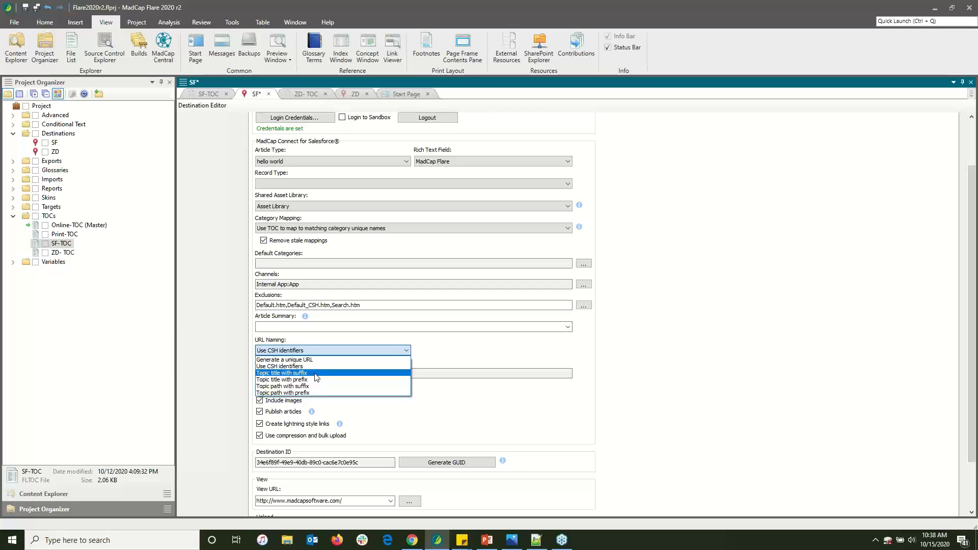
pyautogui.click(316, 373)
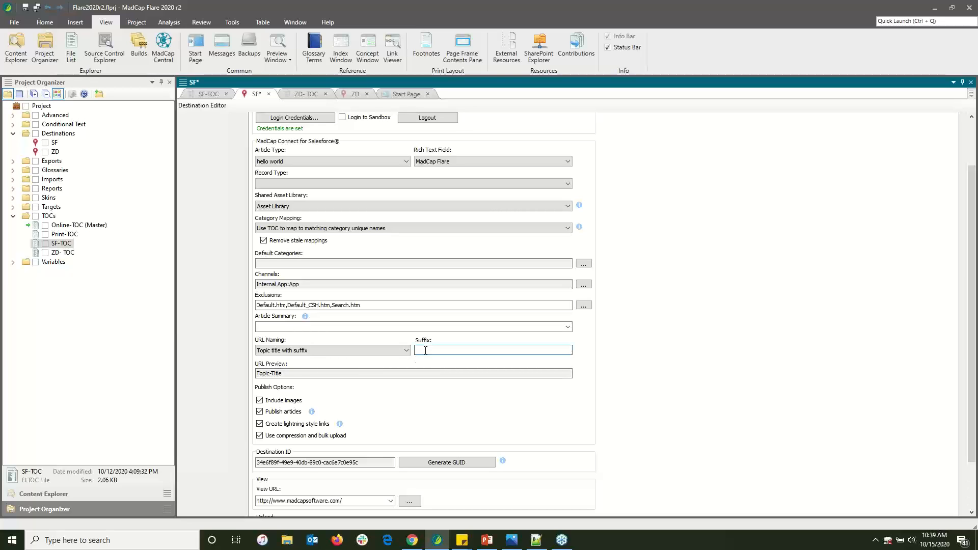
pyautogui.write('2020r2')
pyautogui.click(332, 352)
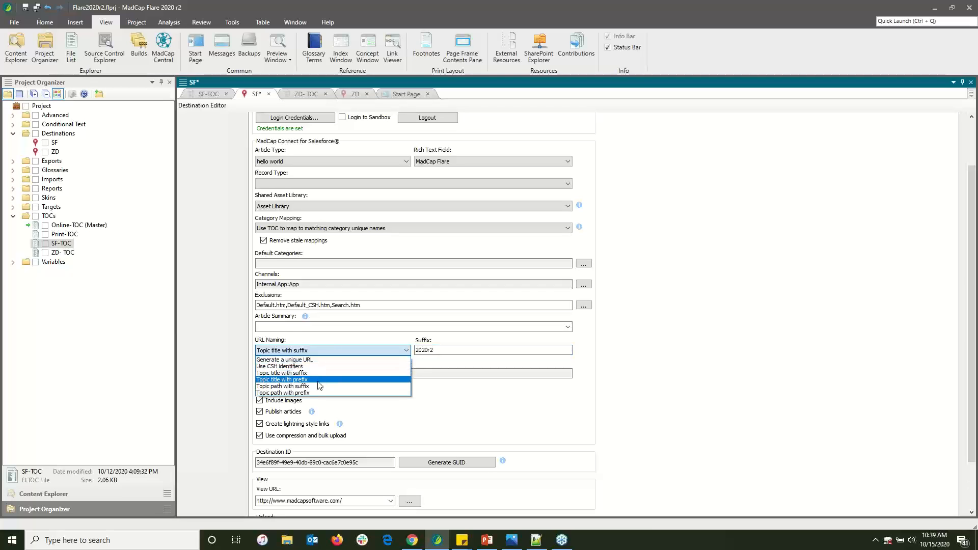
pyautogui.click(319, 385)
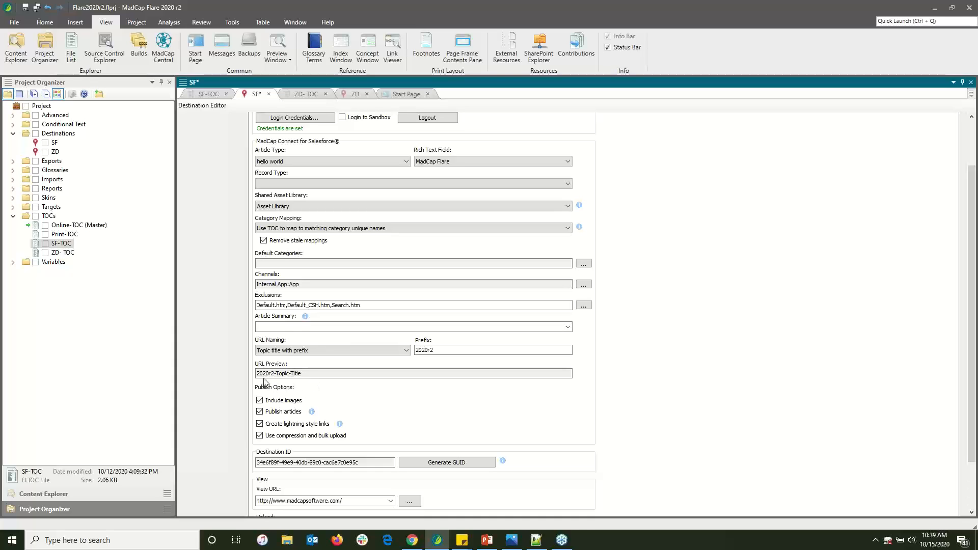
# Set the SF destination's URL Naming to "Topic path with suffix", and change it to "Topic path with prefix"
pyautogui.click(322, 351)
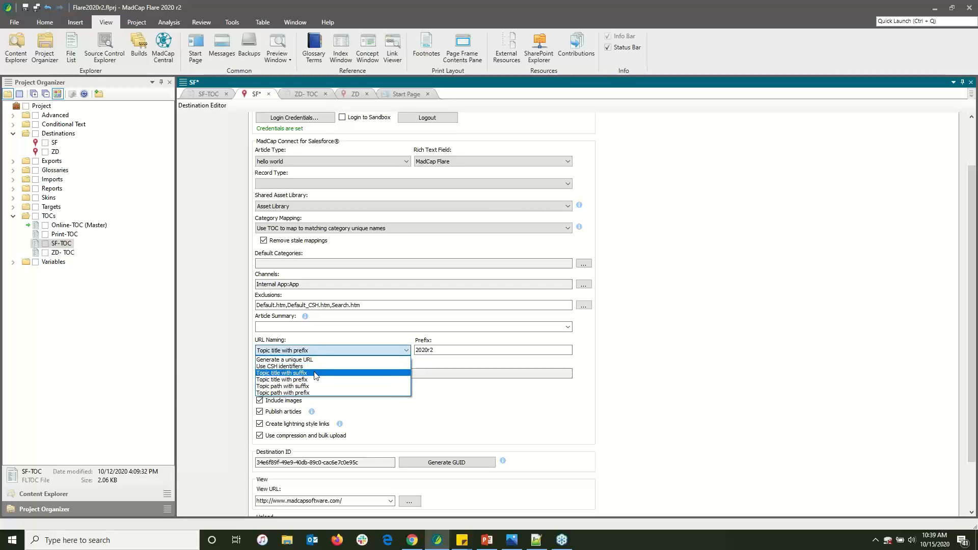
pyautogui.click(308, 387)
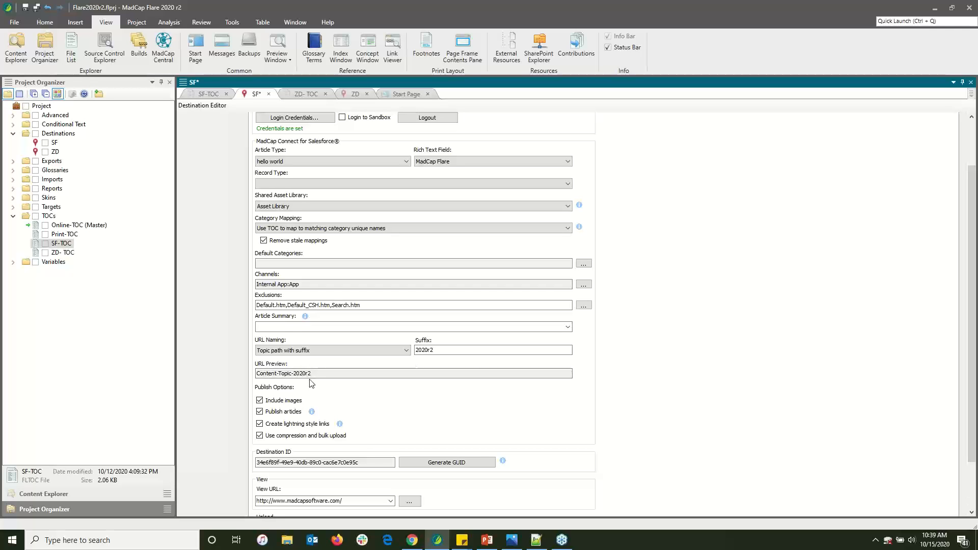
pyautogui.click(324, 351)
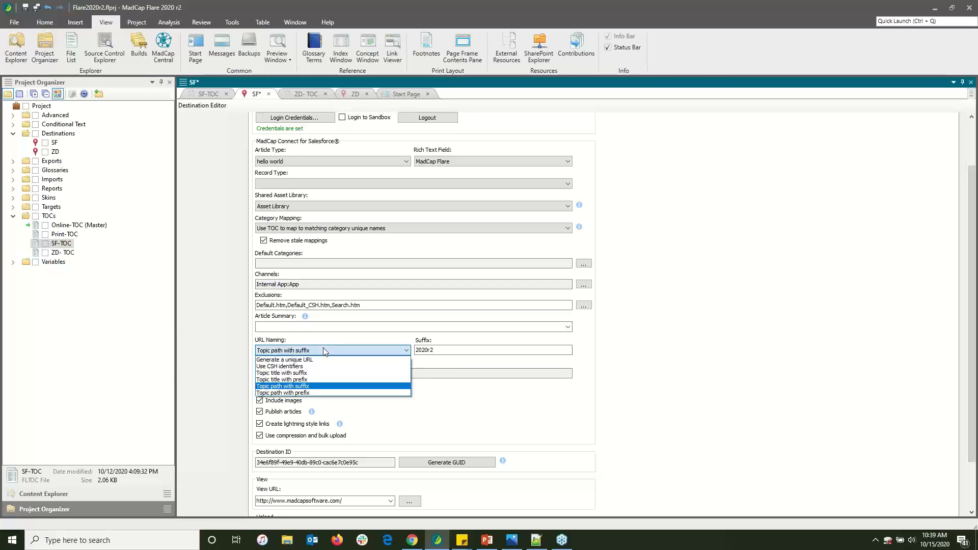
pyautogui.click(312, 393)
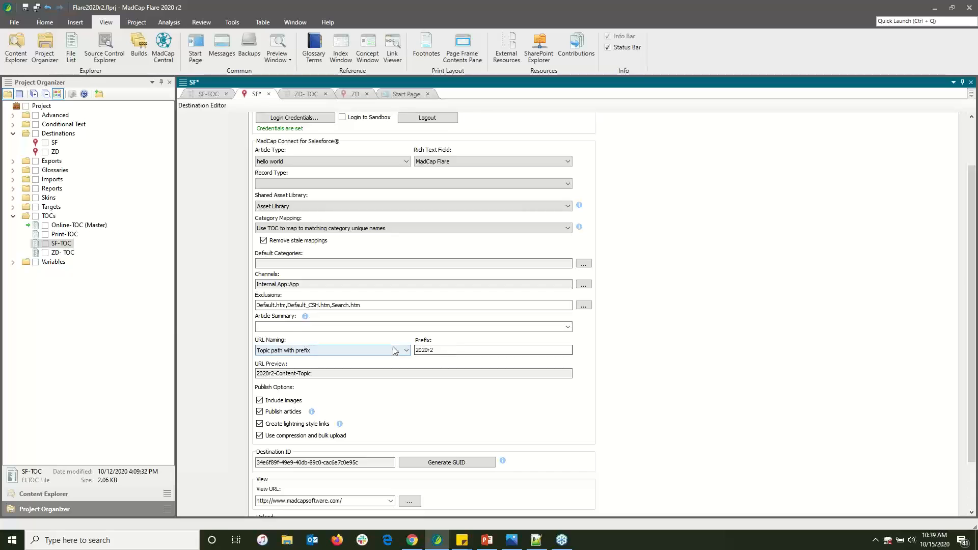
pyautogui.click(461, 353)
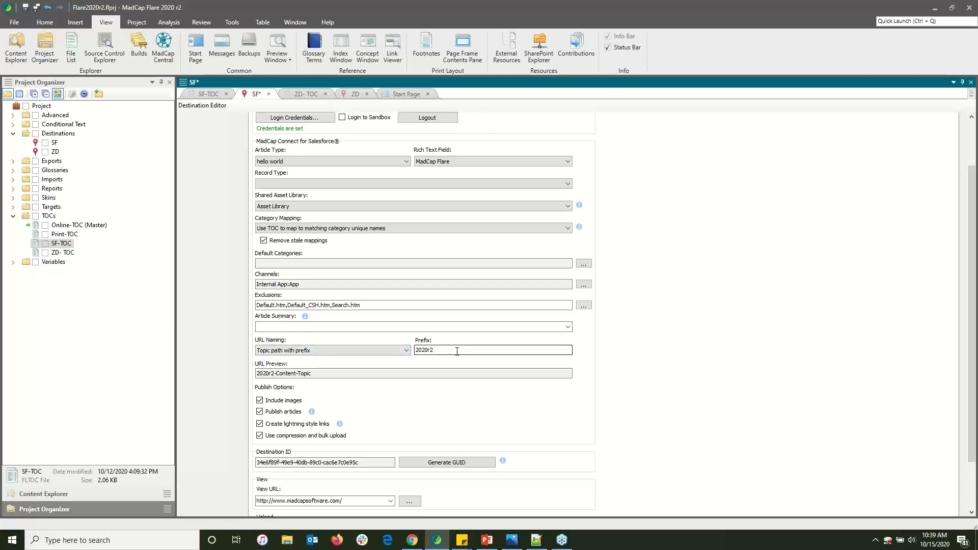
pyautogui.click(377, 353)
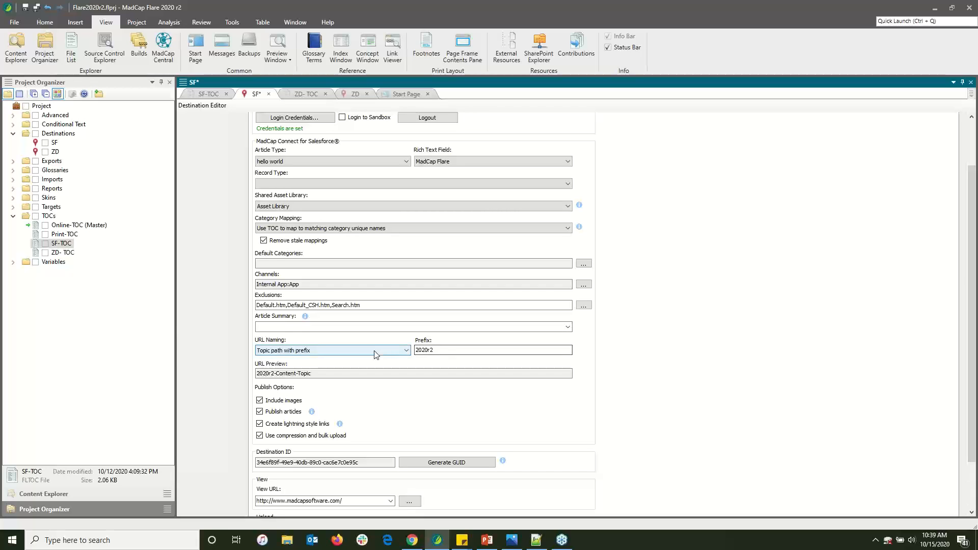
# Set the SF destination's URL Naming to "Topic path with suffix" and clear the suffix value
pyautogui.click(375, 352)
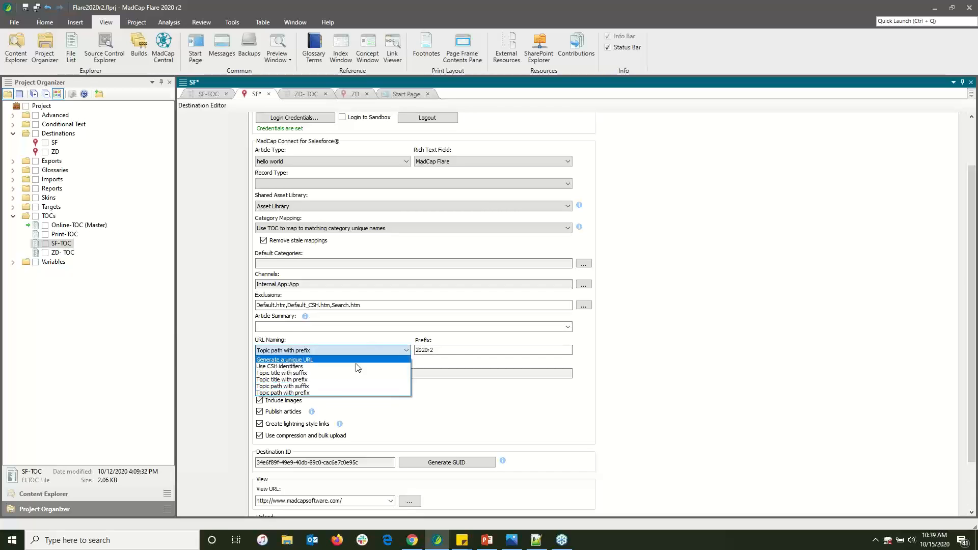
pyautogui.click(332, 387)
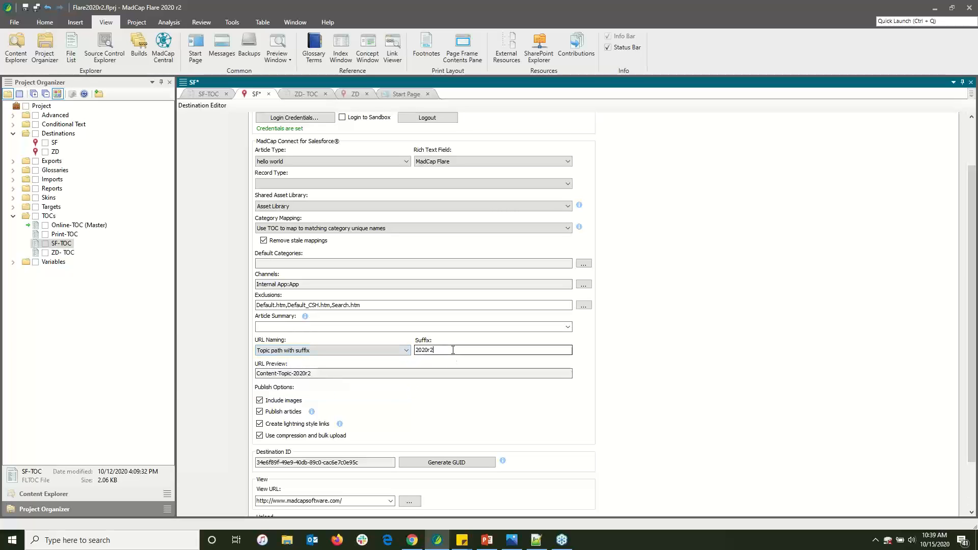
pyautogui.moveTo(434, 350); pyautogui.dragTo(418, 351)
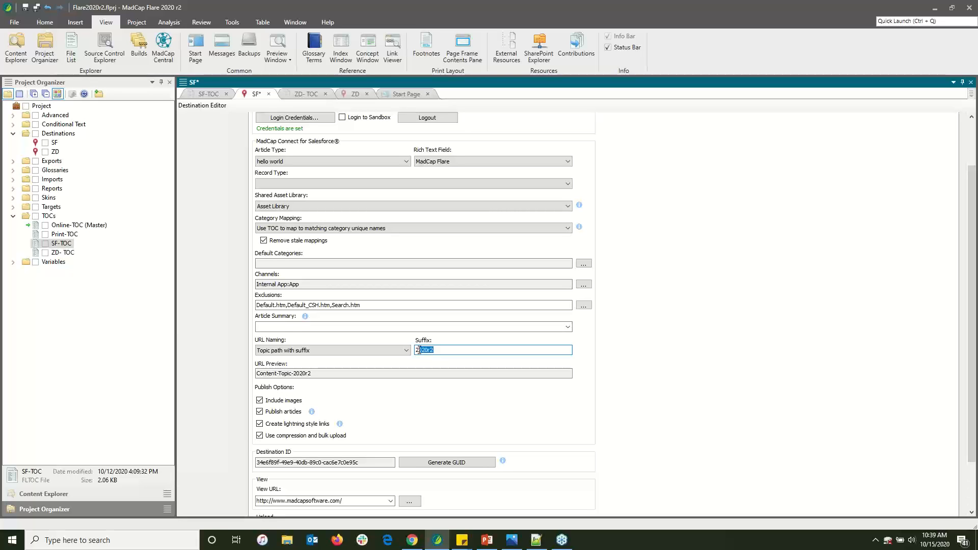
pyautogui.press('BackSpace')
pyautogui.press('BackSpace')
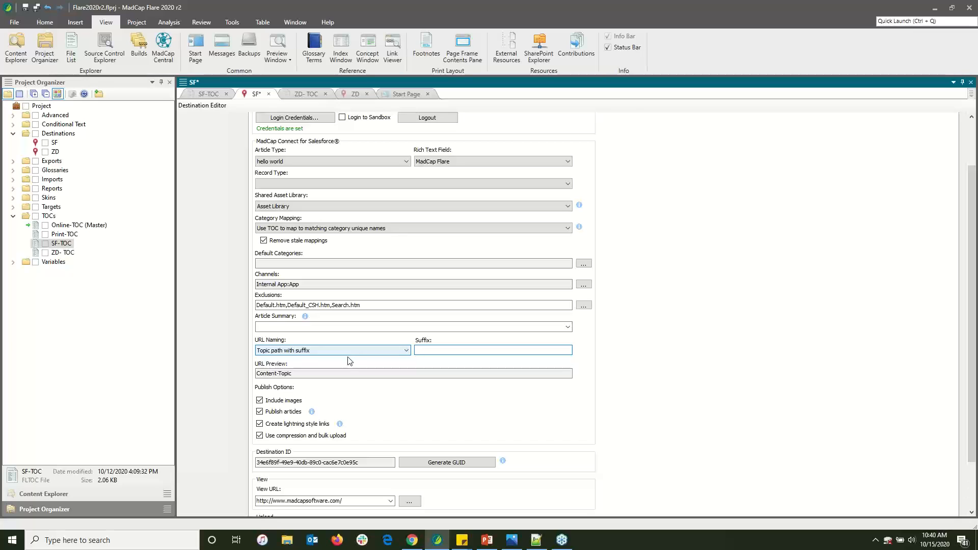
pyautogui.scroll(-2, 357, 392)
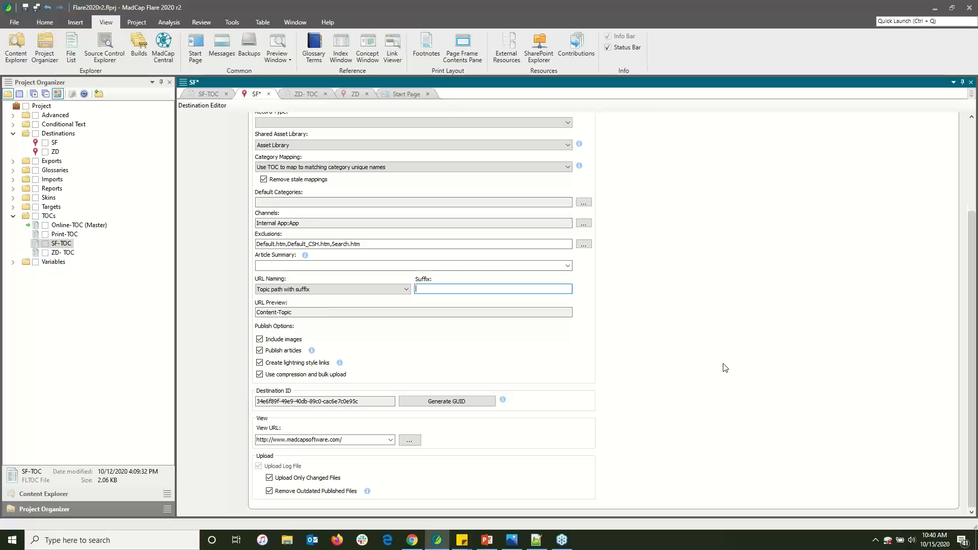
# Open the Clean XHTML target and show its Advanced output options
pyautogui.click(14, 207)
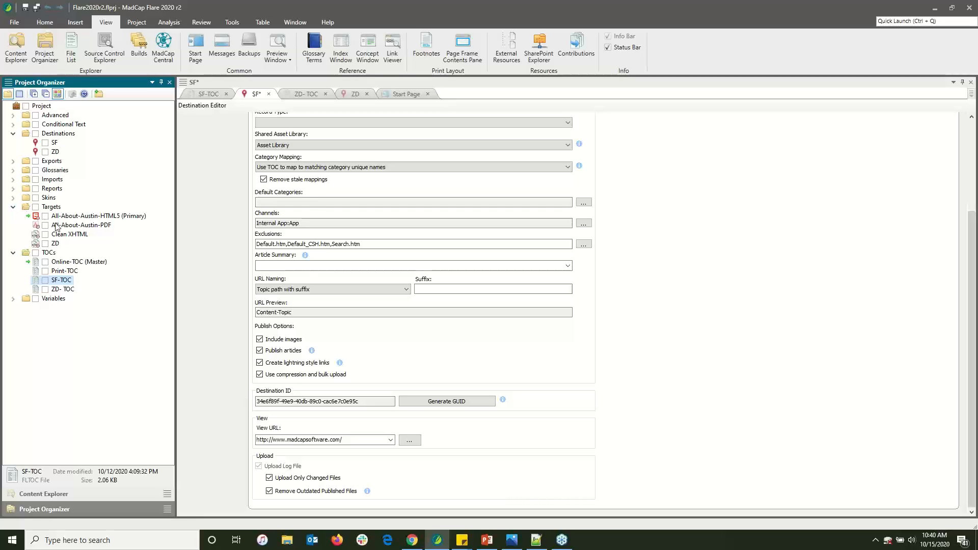
pyautogui.click(70, 234)
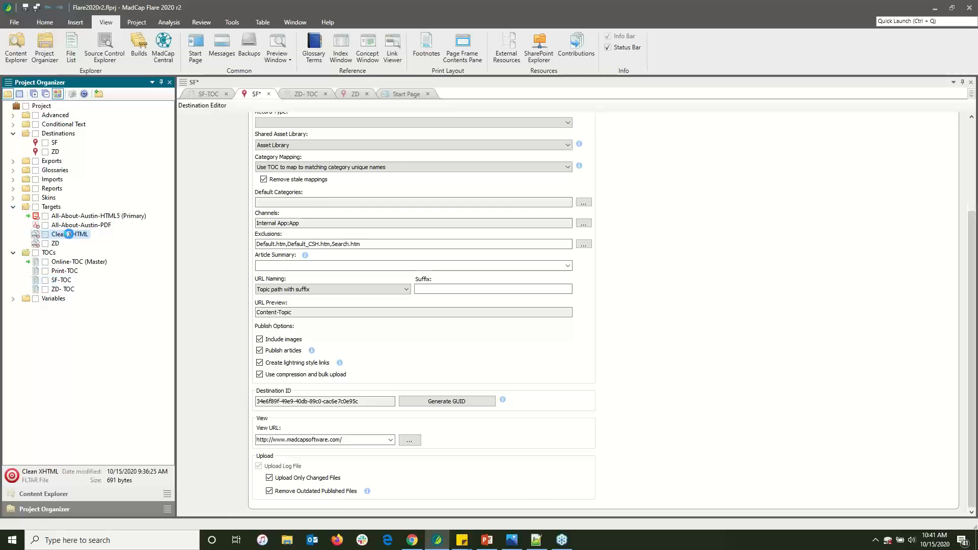
pyautogui.doubleClick(69, 234)
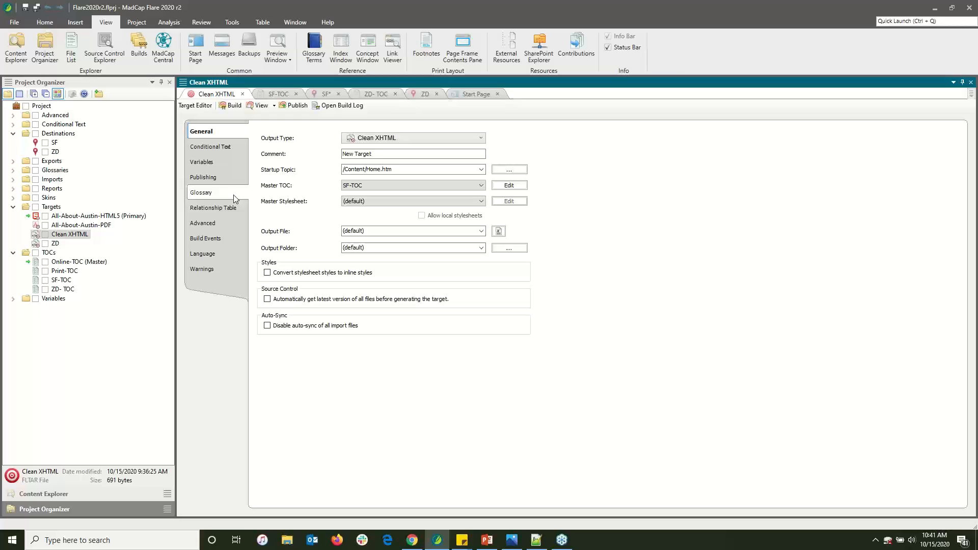
pyautogui.click(226, 224)
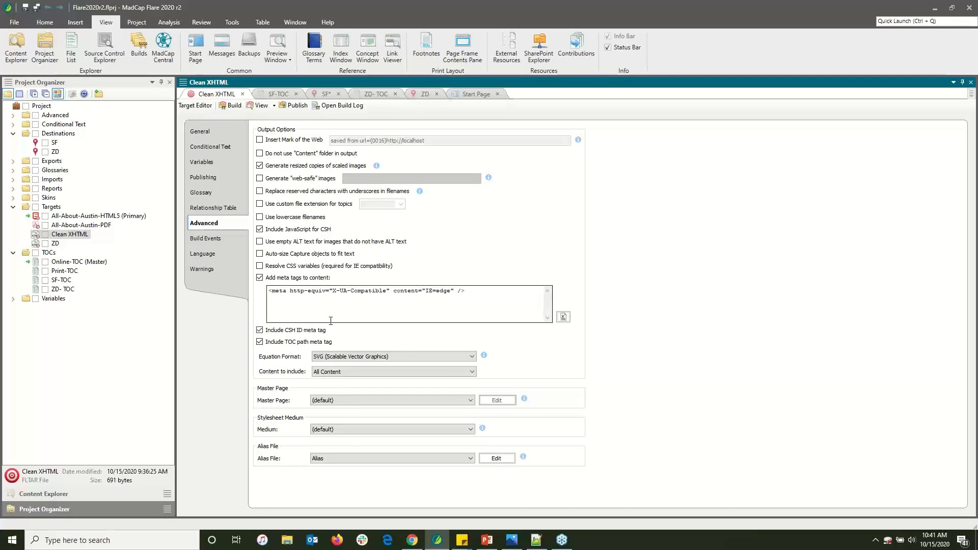
# Return to the SF destination and set its URL Naming to "Use CSH identifiers"
pyautogui.click(326, 94)
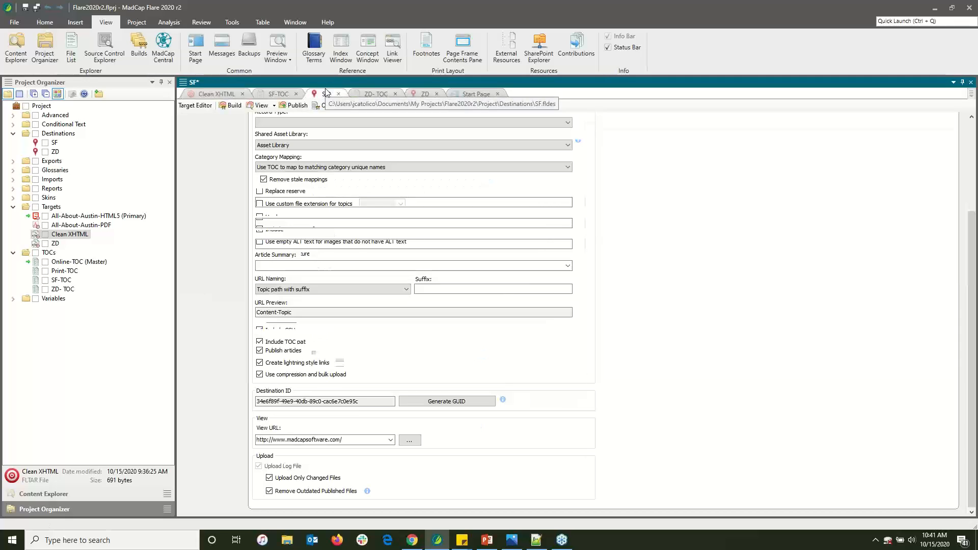
pyautogui.click(319, 289)
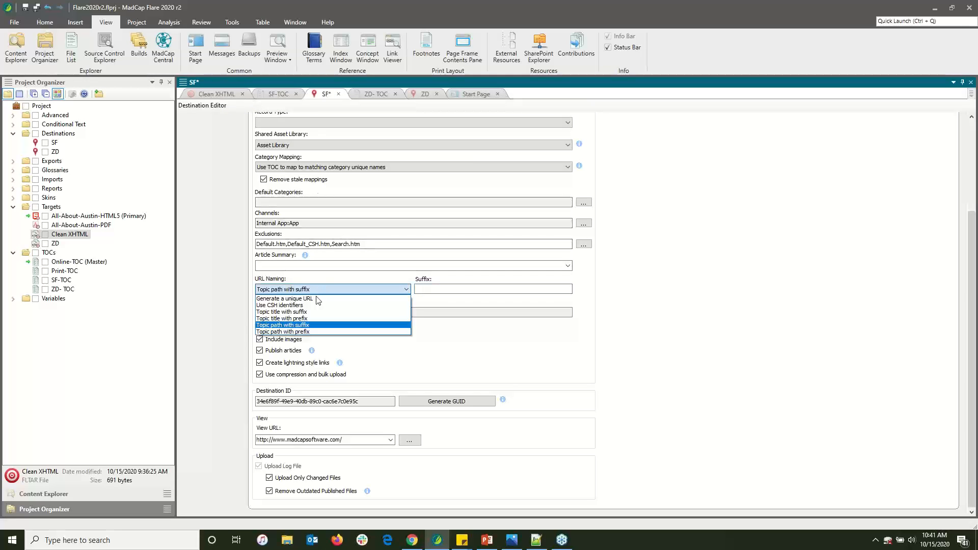
pyautogui.click(314, 304)
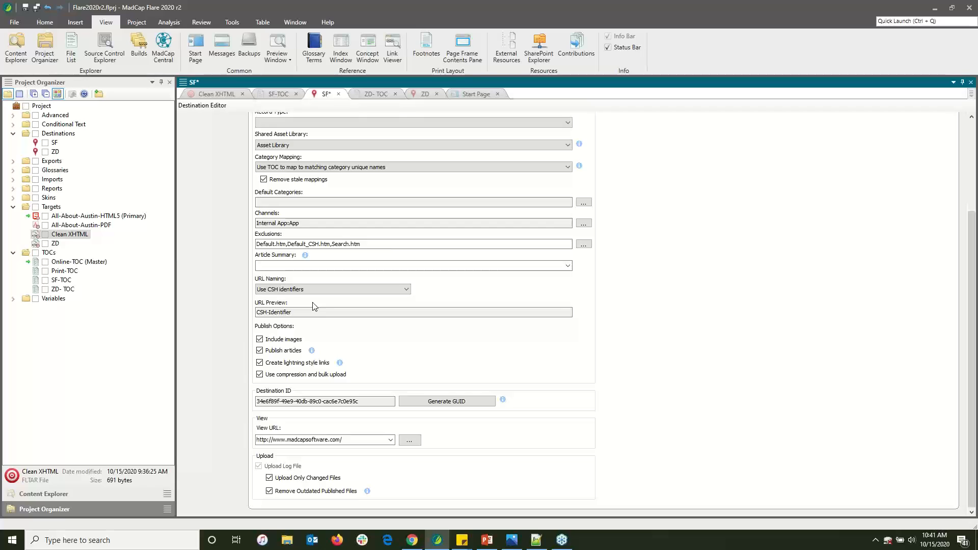
# Go back to the Clean XHTML target, and examine the cshid and tocPath meta tags of Attractions.htm in Notepad++
pyautogui.click(225, 95)
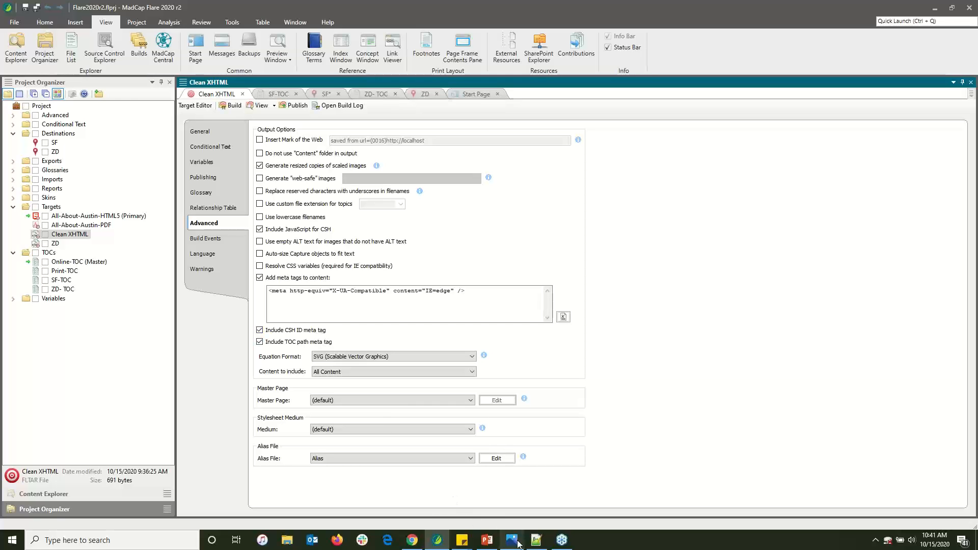
pyautogui.click(533, 543)
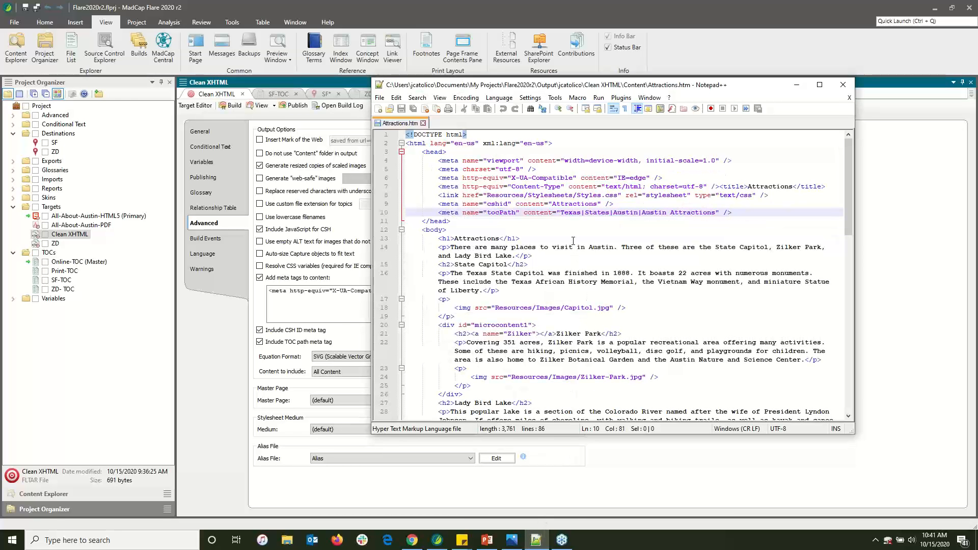
pyautogui.click(484, 203)
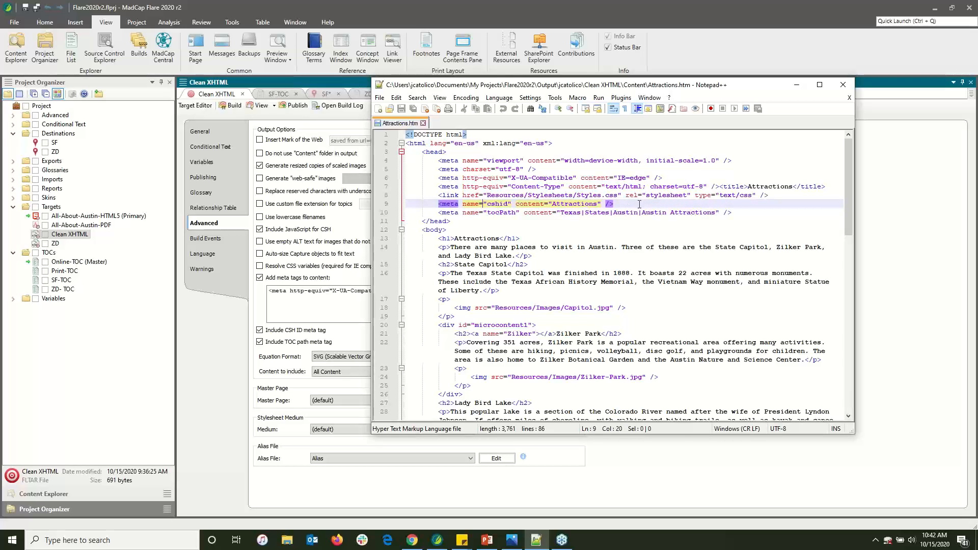
pyautogui.click(541, 213)
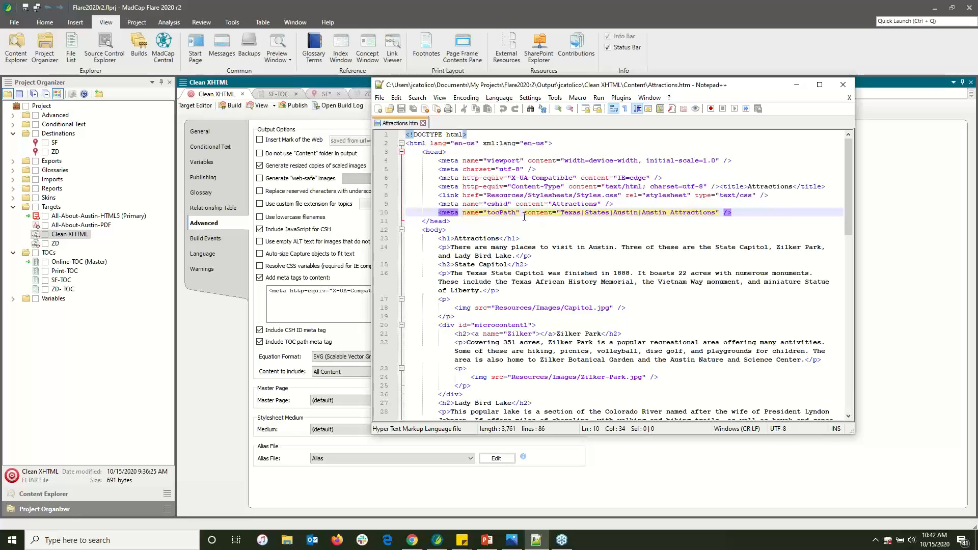
# Try "Content linked directly or indirectly from the target" as the Clean XHTML target's content to include, and settle on "Content linked directly from the TOC"
pyautogui.click(215, 349)
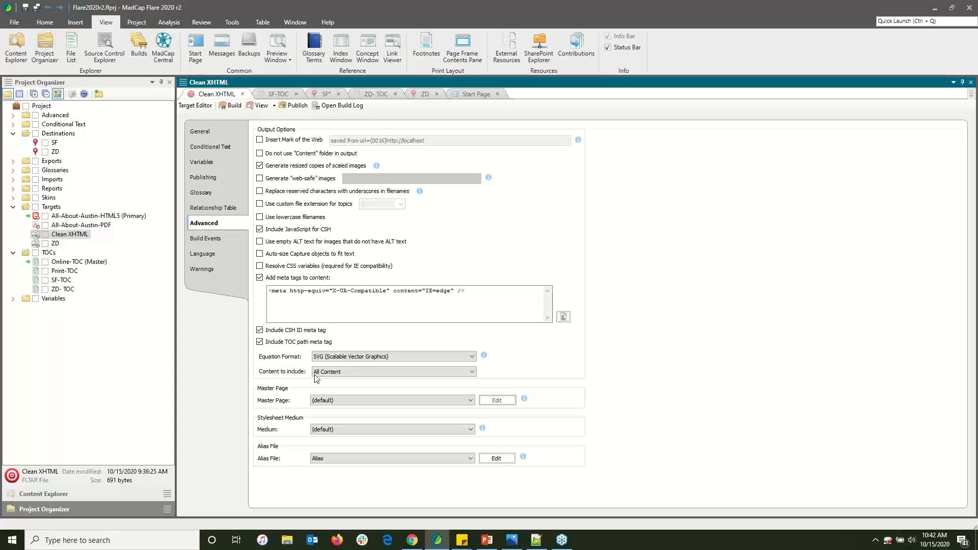
pyautogui.click(355, 375)
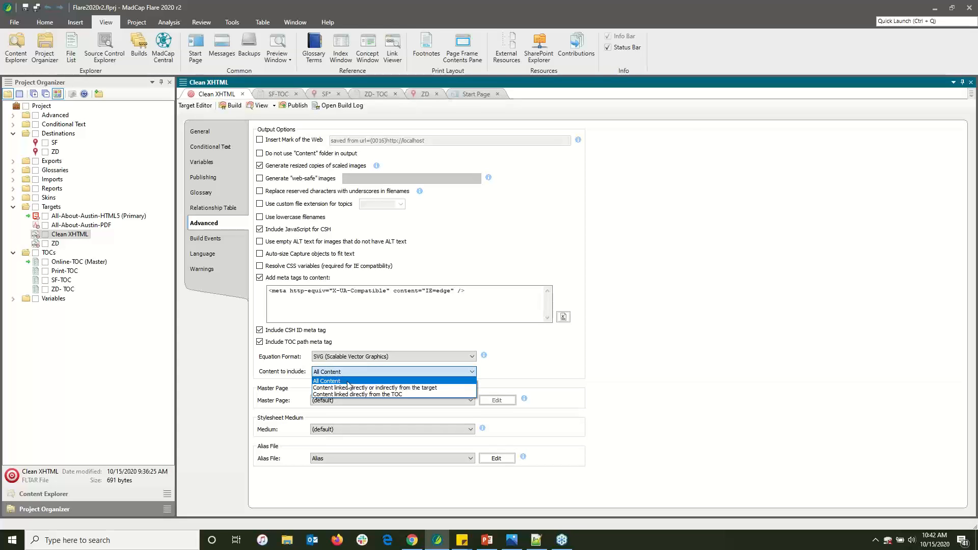
pyautogui.click(347, 382)
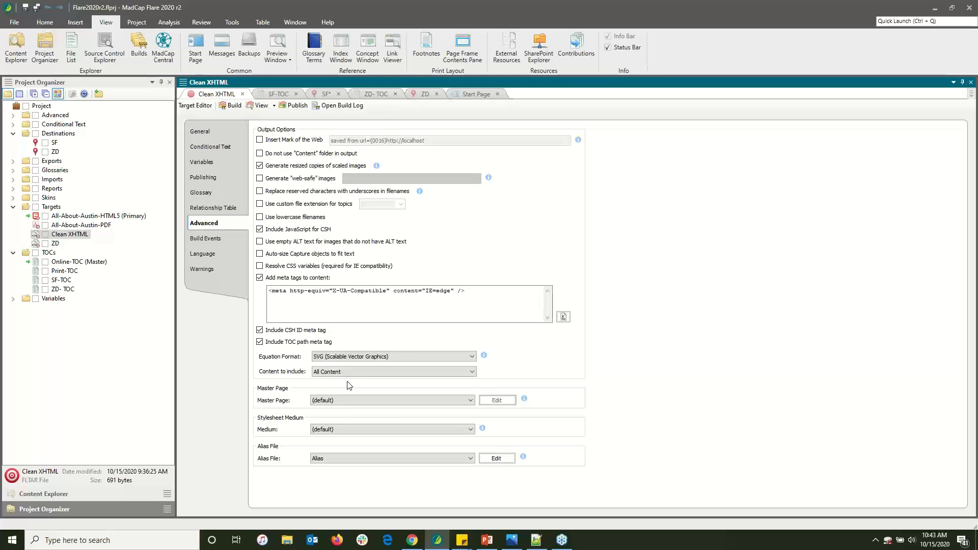
pyautogui.click(355, 373)
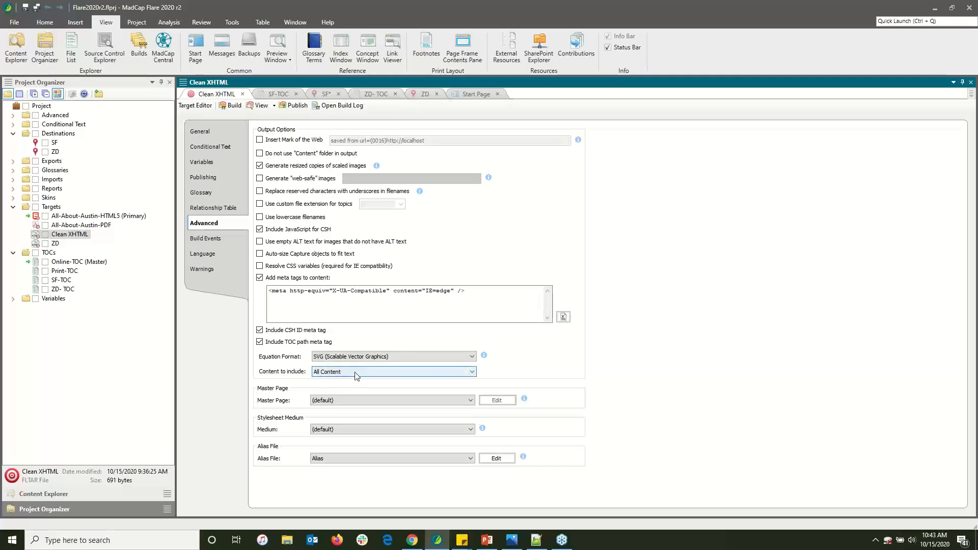
pyautogui.click(351, 388)
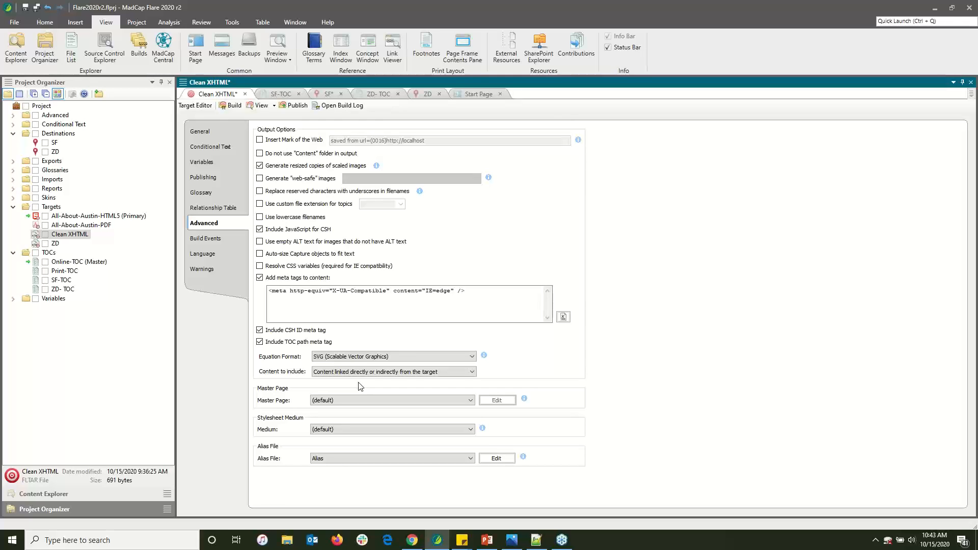
pyautogui.click(356, 374)
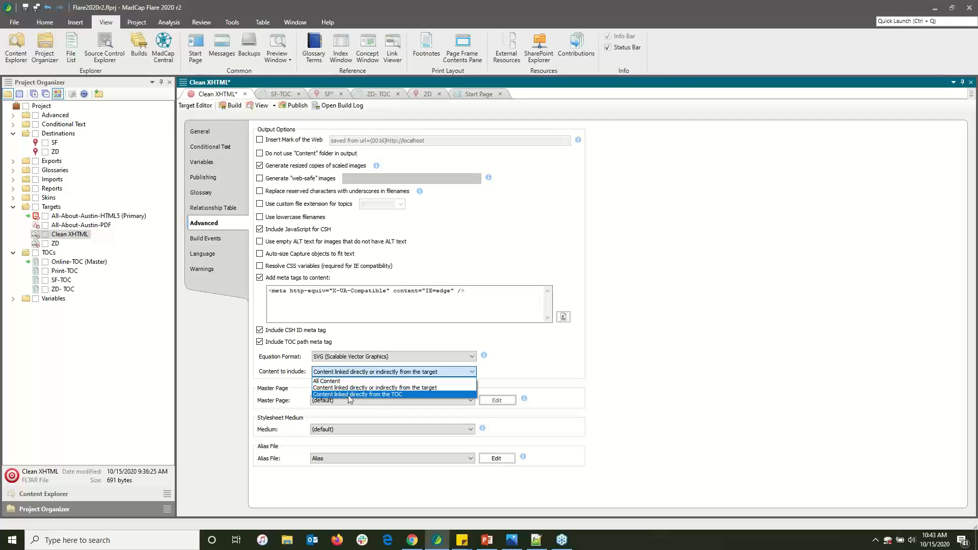
pyautogui.click(349, 395)
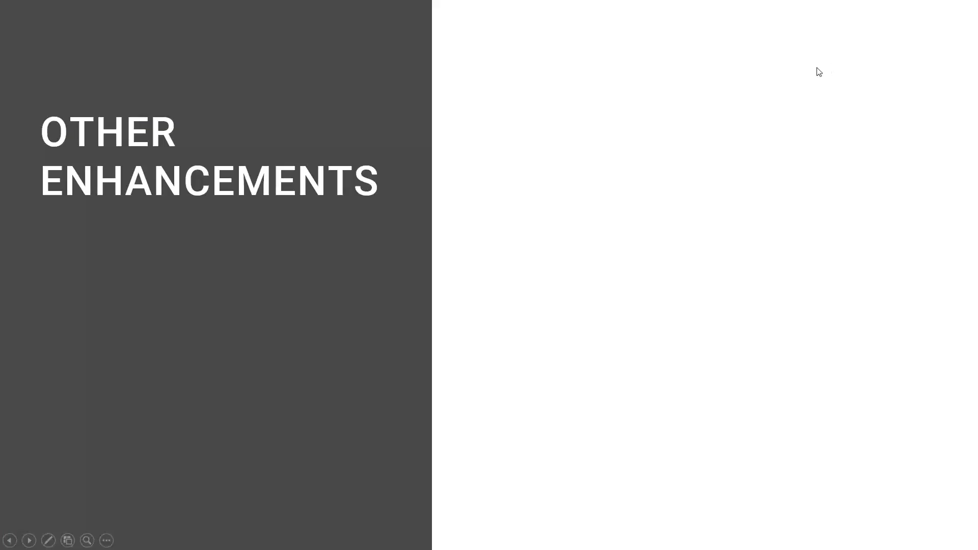
pyautogui.click(768, 92)
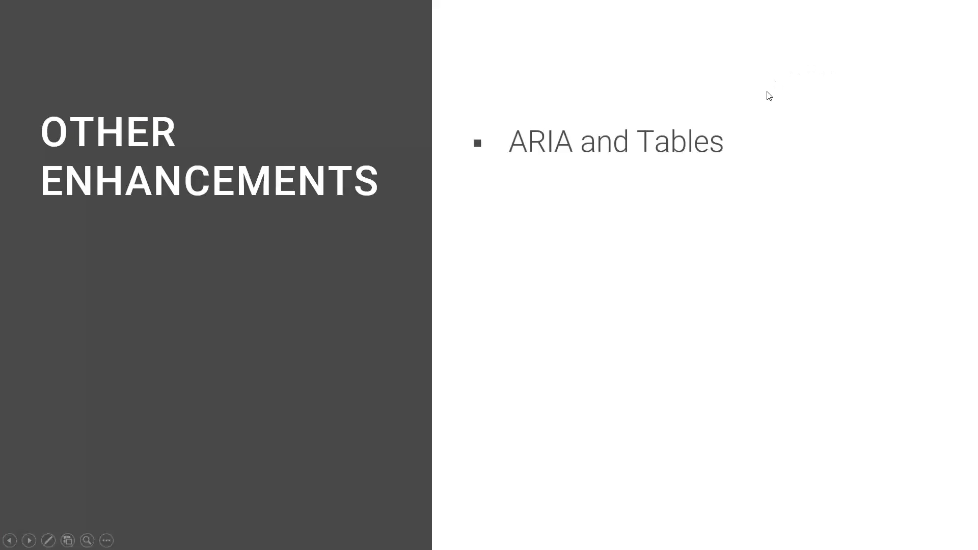
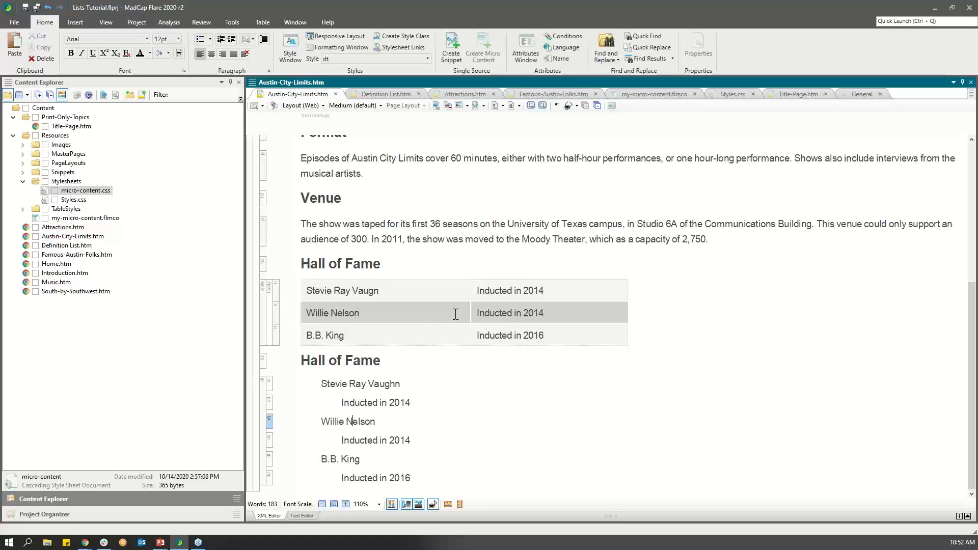
pyautogui.moveTo(305, 335); pyautogui.dragTo(544, 335)
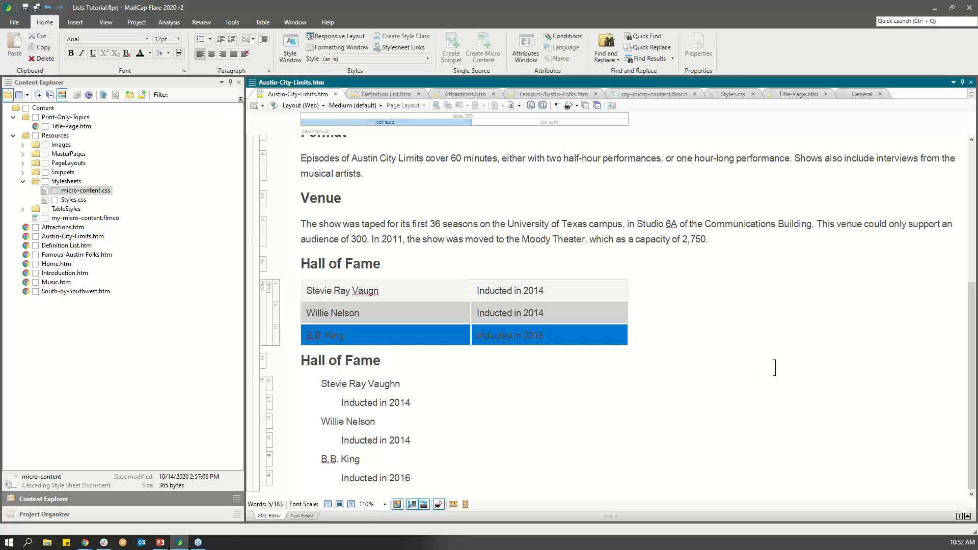
pyautogui.click(737, 417)
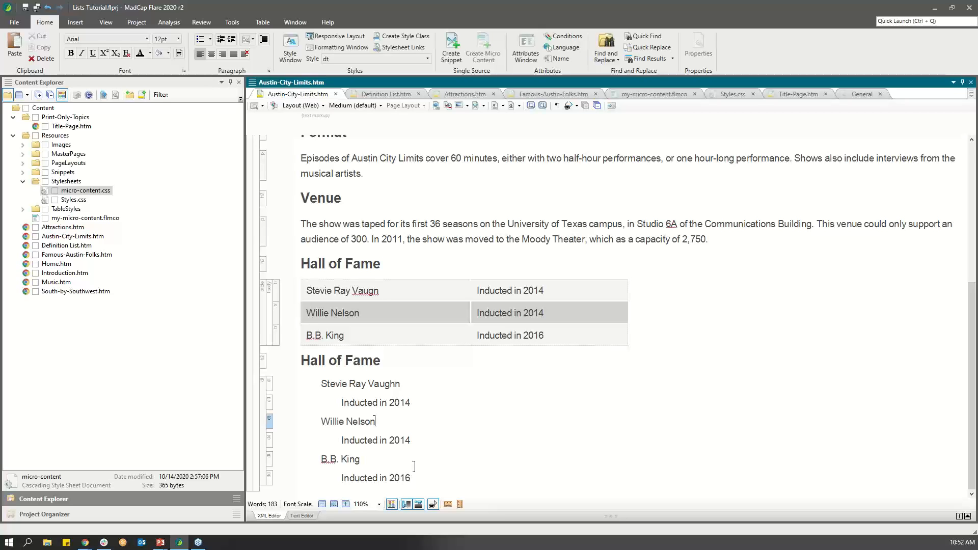
# Create a snippet named BBKing from the B.B. King term and definition in the Hall of Fame list, replacing the source content, and save the topic
pyautogui.moveTo(322, 460); pyautogui.dragTo(429, 472)
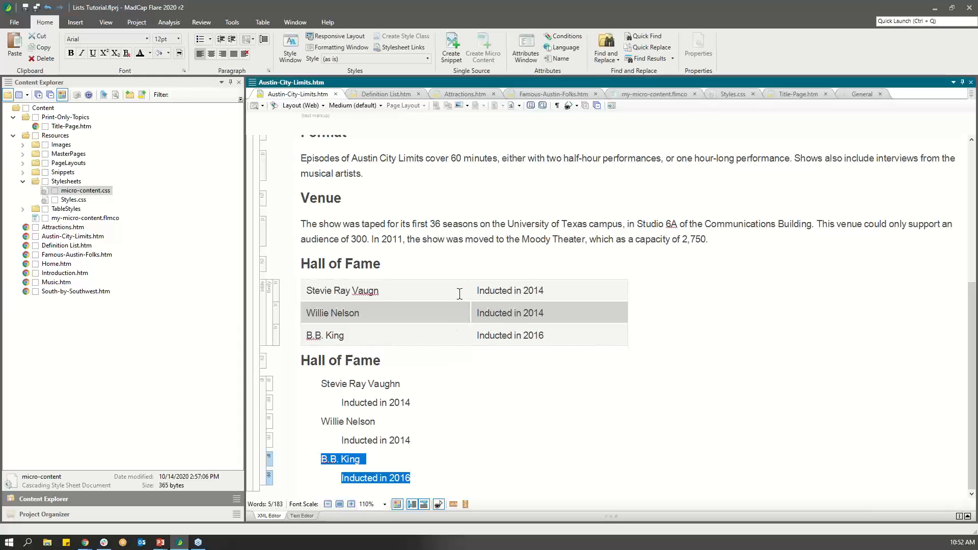
pyautogui.click(453, 52)
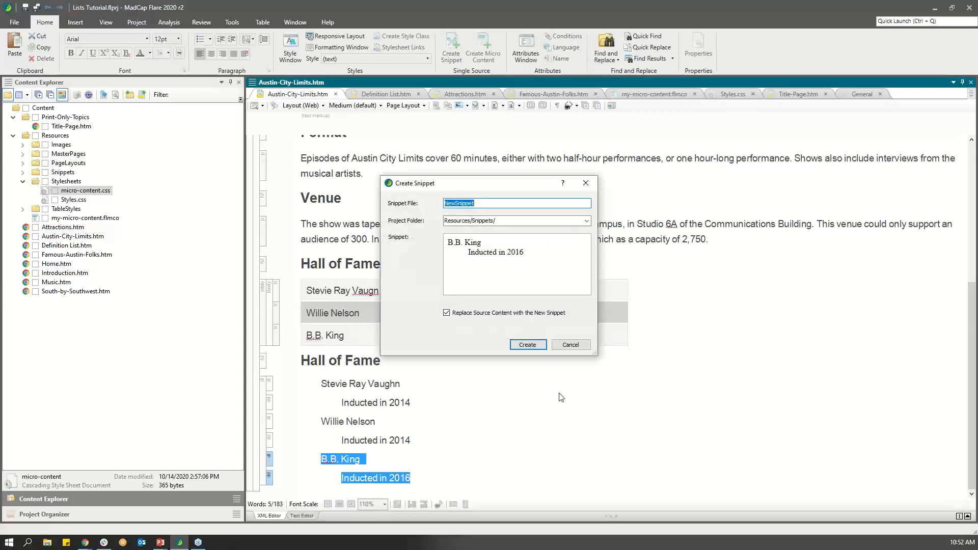
pyautogui.write('BBKing')
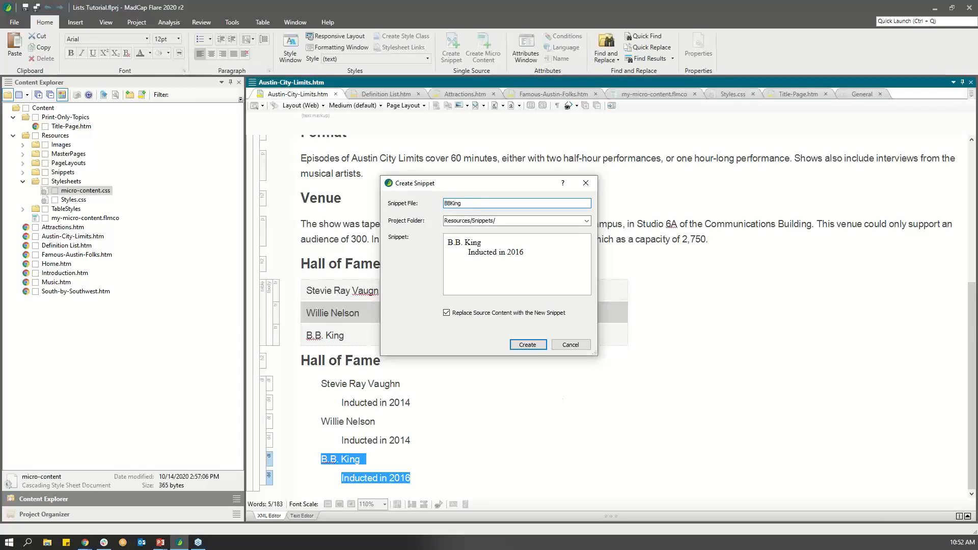
pyautogui.click(529, 346)
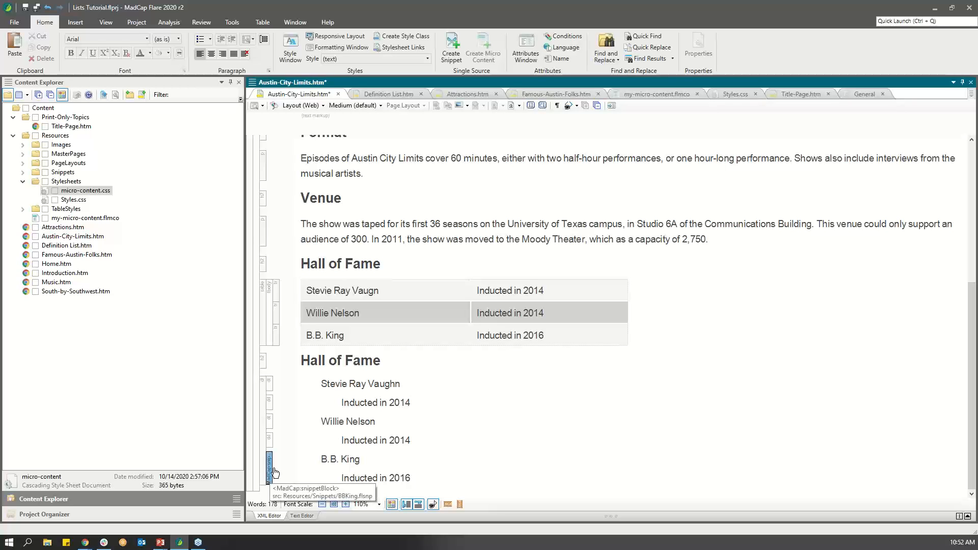
pyautogui.hotkey('ctrl', 's')
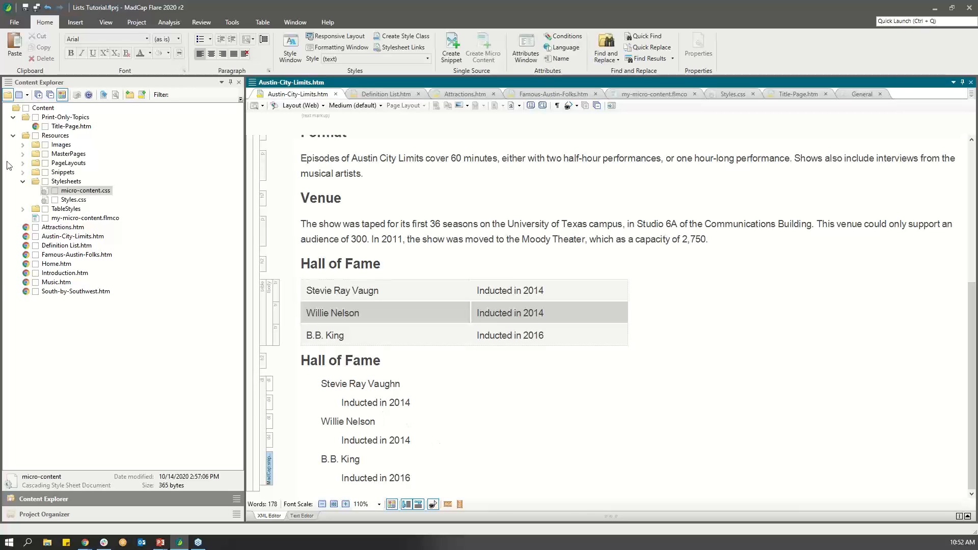
# Open the BBKing.flsnp snippet from the Snippets folder to examine its definition list structure
pyautogui.click(23, 172)
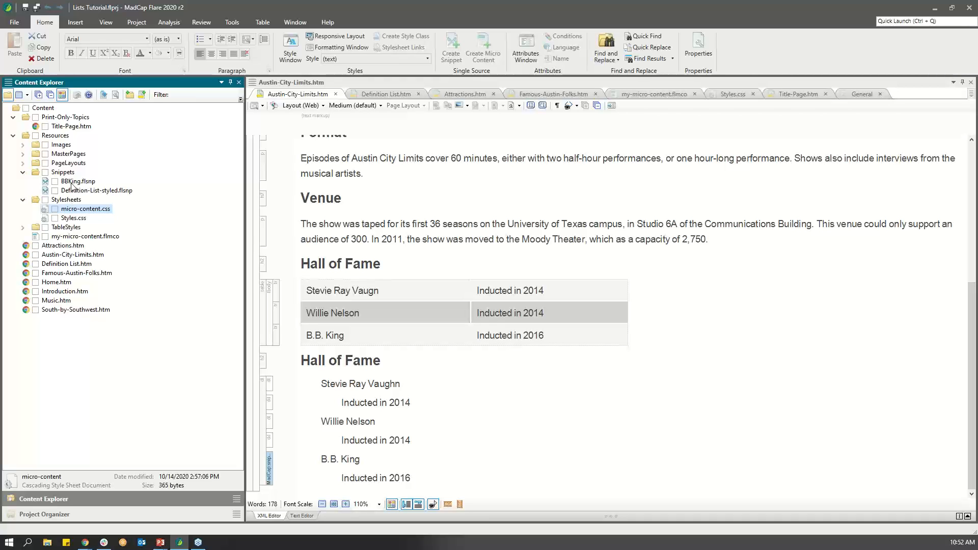
pyautogui.doubleClick(71, 184)
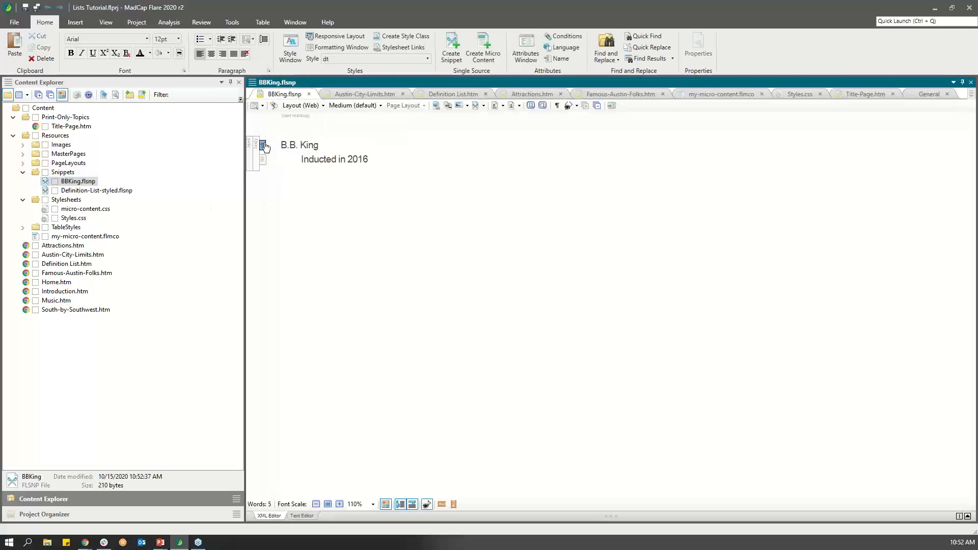